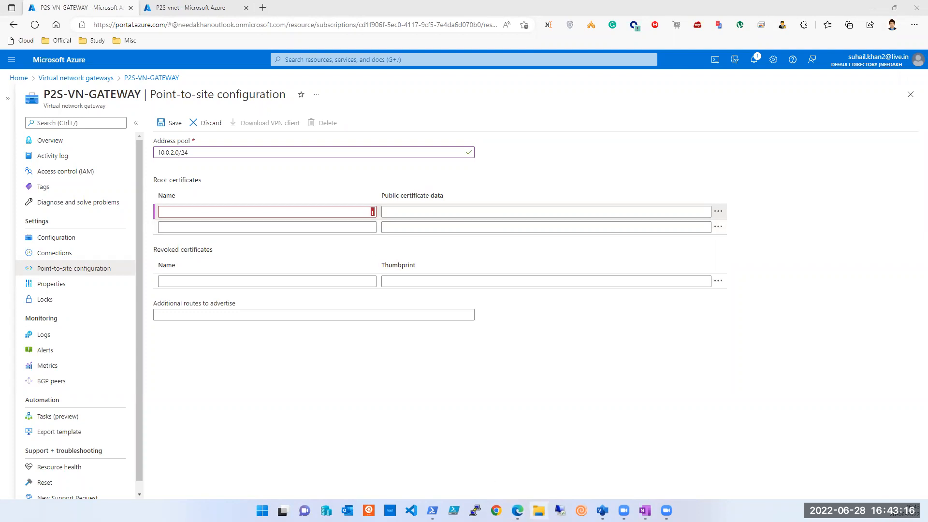
Step: Review the point-to-site procedure and certificate scripts in the OneNote notes, with a File Explorer window moved aside, before returning to the gateway
{"action": "left_click", "coordinate": [626, 489]}
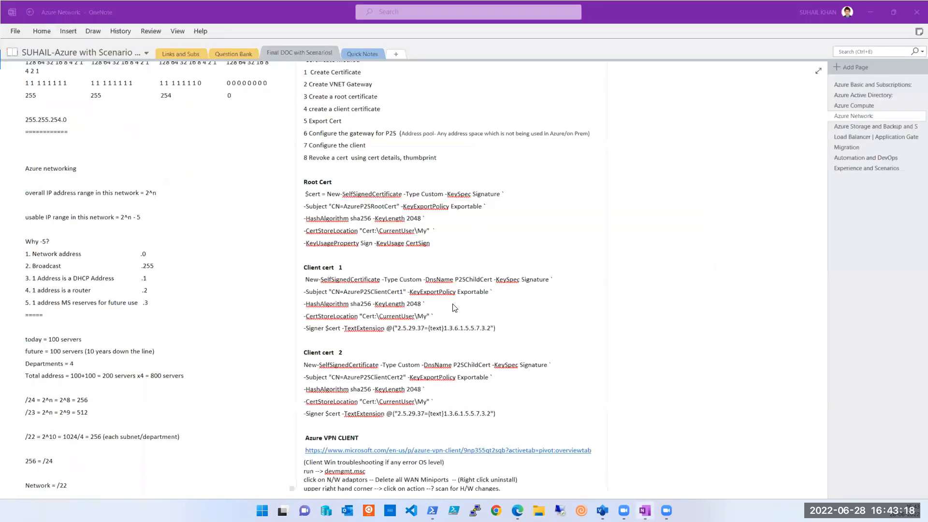
{"action": "key", "text": "super+e"}
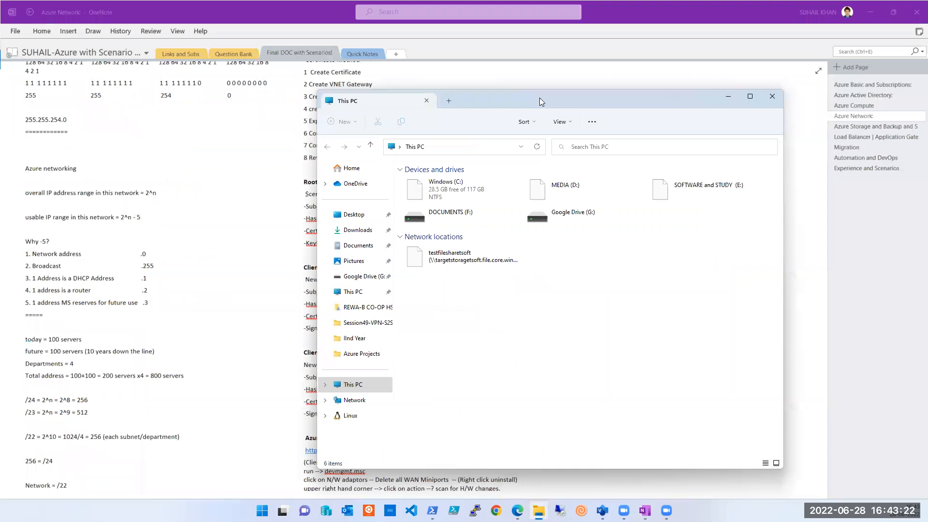
{"action": "left_click_drag", "start_coordinate": [539, 102], "coordinate": [927, 102]}
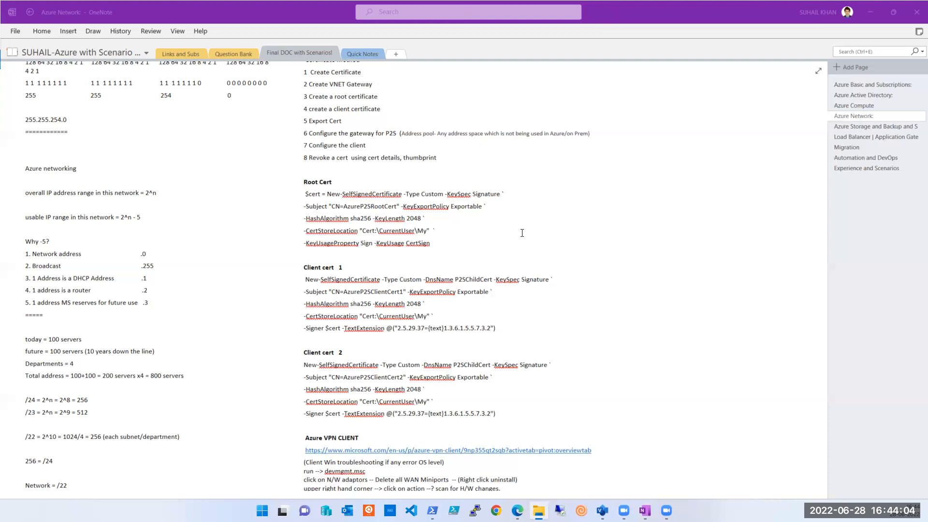
{"action": "left_click", "coordinate": [875, 12]}
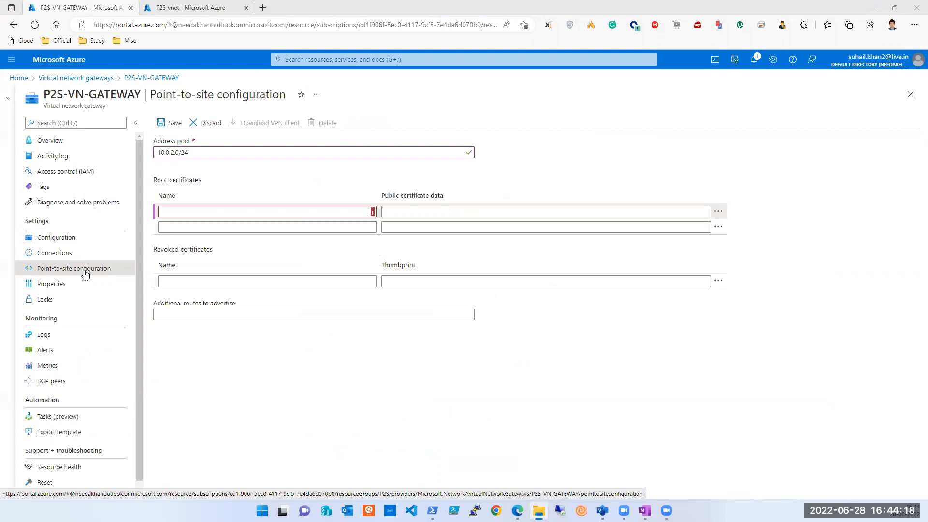
Step: Enter "Root" as the name of the first root certificate in the point-to-site configuration
{"action": "left_click", "coordinate": [311, 216]}
{"action": "left_click", "coordinate": [310, 211]}
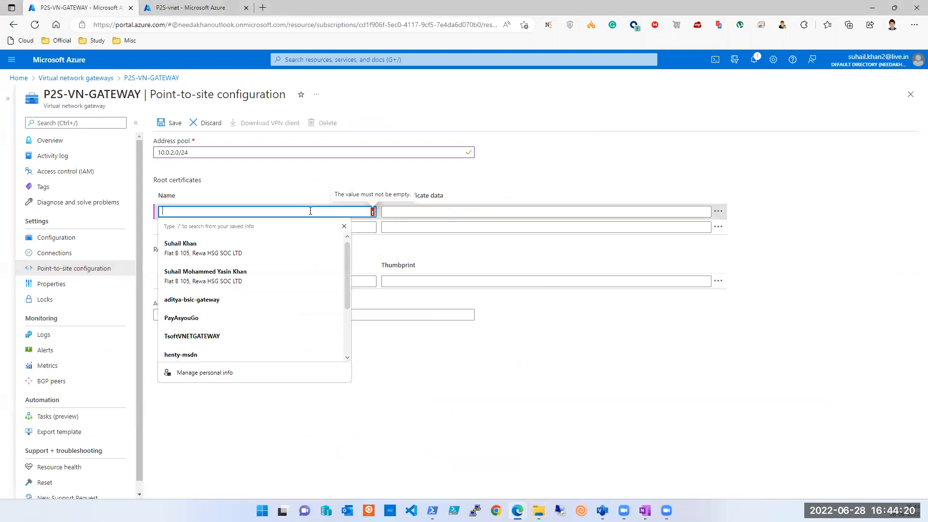
{"action": "type", "text": "Root"}
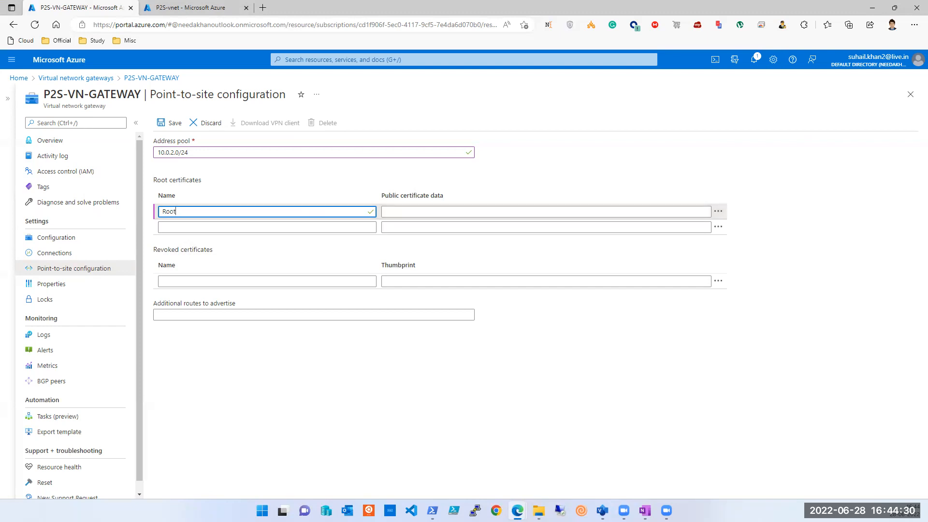
Step: Open root.pfx.cer from the Desktop's Temp folder in Notepad and copy the text between the BEGIN and END CERTIFICATE lines
{"action": "key", "text": "super+e"}
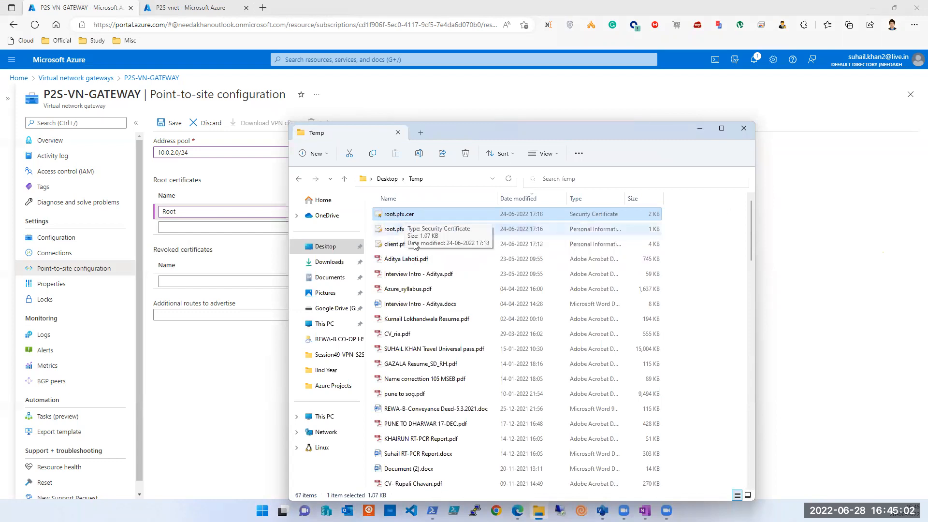
{"action": "right_click", "coordinate": [401, 217]}
{"action": "mouse_move", "coordinate": [430, 266]}
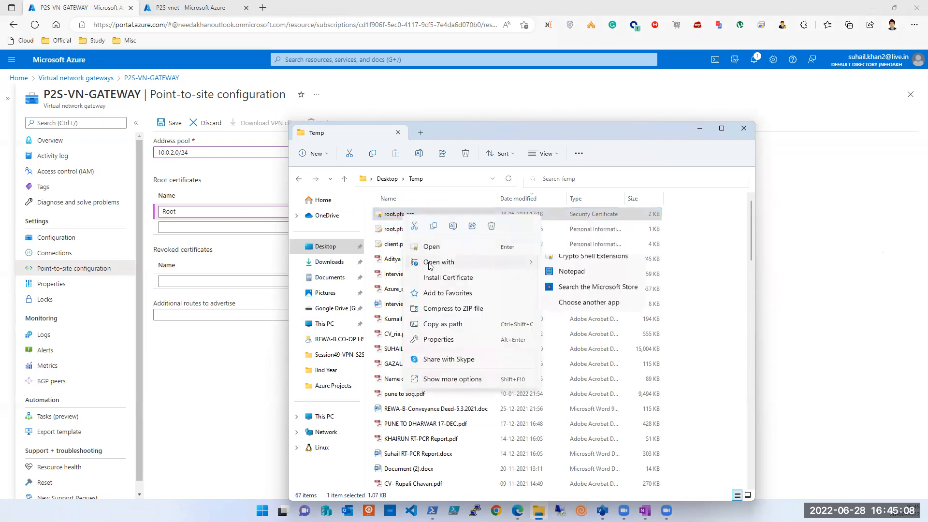
{"action": "left_click", "coordinate": [564, 280]}
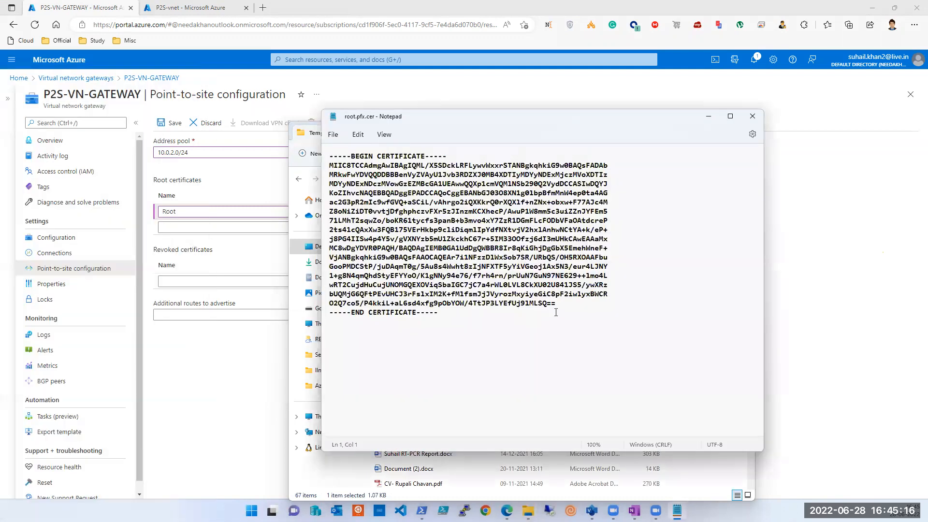
{"action": "left_click_drag", "start_coordinate": [557, 303], "coordinate": [329, 166]}
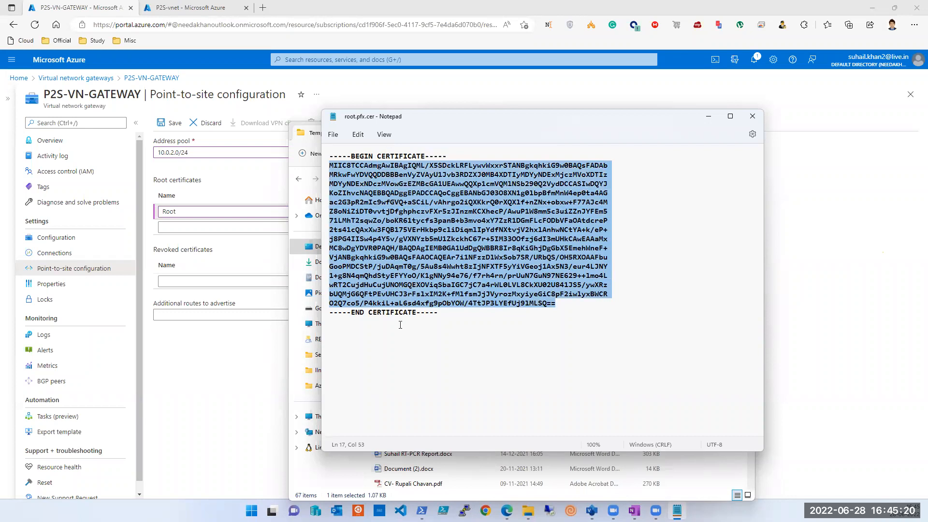
{"action": "right_click", "coordinate": [437, 247]}
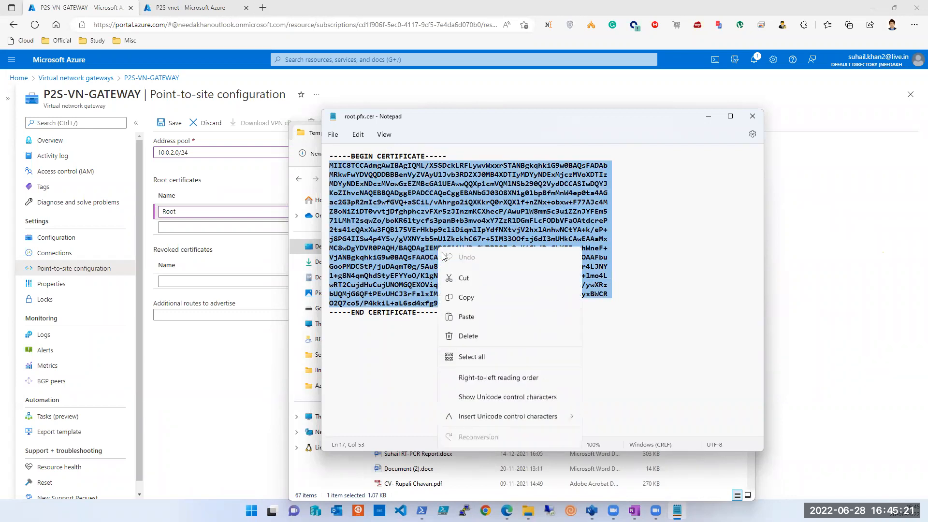
{"action": "left_click", "coordinate": [463, 299]}
Step: Paste the copied certificate text as the Root entry's public certificate data and save the point-to-site configuration
{"action": "left_click", "coordinate": [267, 193]}
{"action": "left_click", "coordinate": [412, 211]}
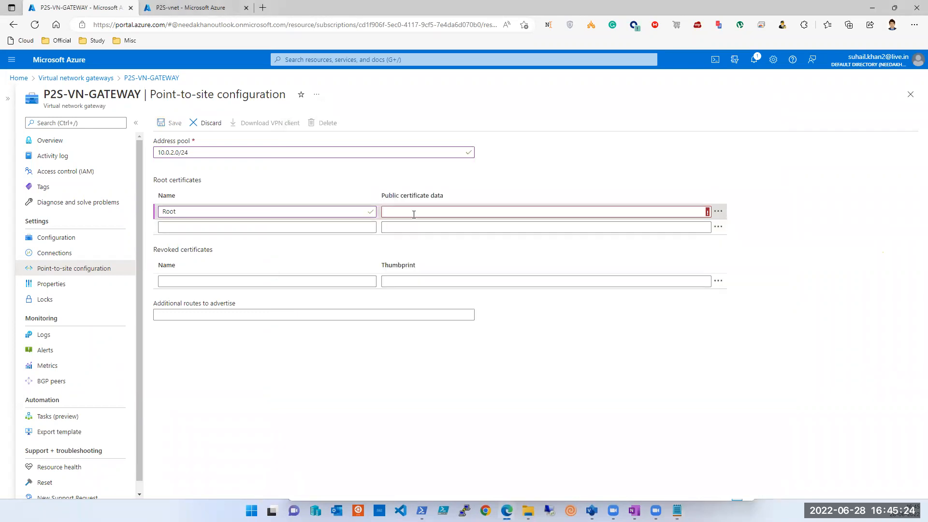
{"action": "key", "text": "ctrl+v"}
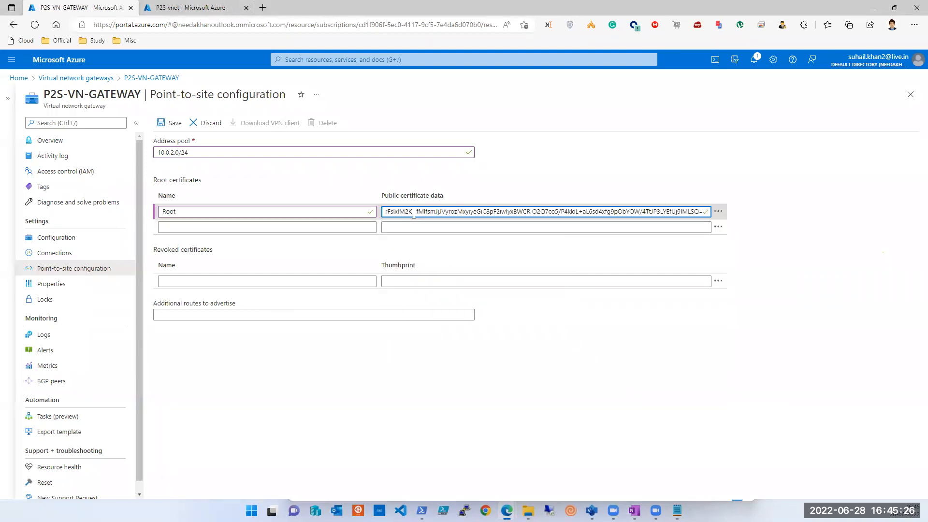
{"action": "left_click", "coordinate": [427, 414]}
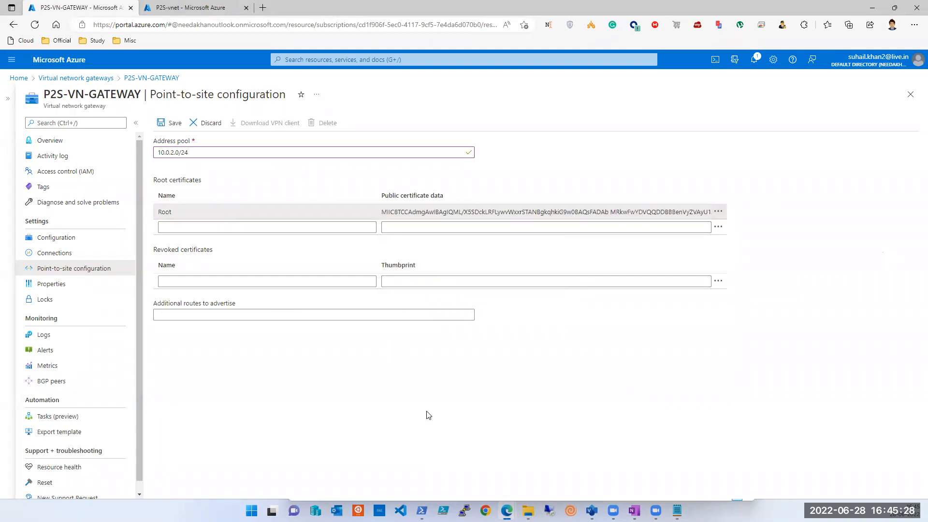
{"action": "left_click", "coordinate": [165, 129]}
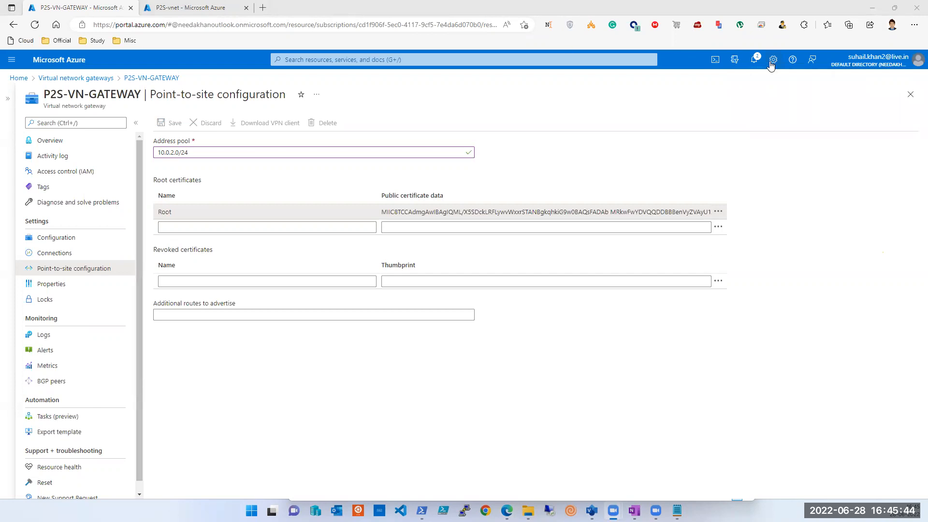
Step: Check the gateway's save progress in the notifications and look up the Azure VPN client section of the OneNote notes
{"action": "left_click", "coordinate": [756, 61]}
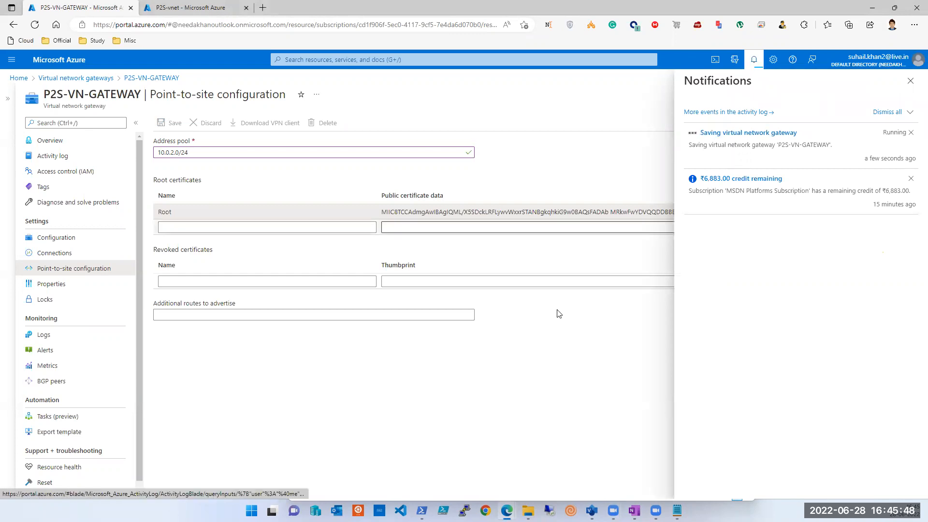
{"action": "left_click", "coordinate": [634, 511]}
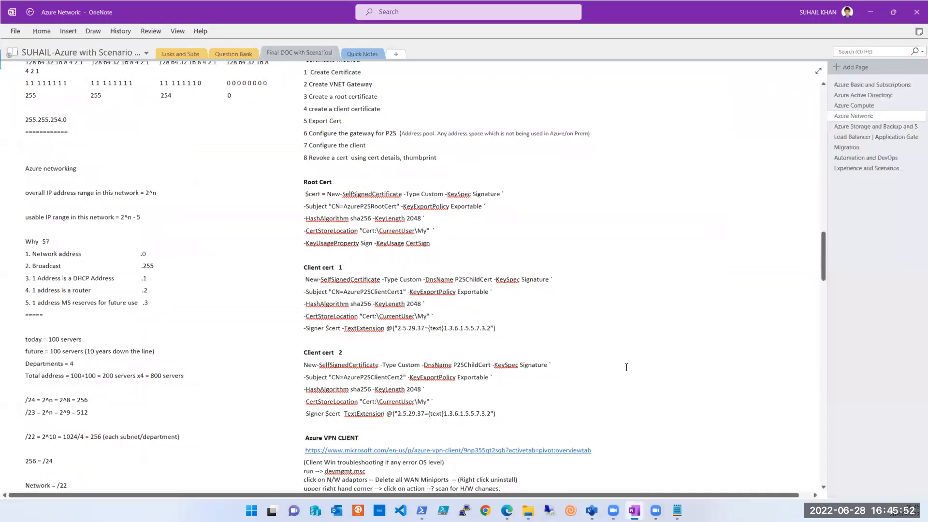
{"action": "scroll", "coordinate": [626, 368], "scroll_direction": "down", "scroll_amount": 2}
{"action": "scroll", "coordinate": [626, 367], "scroll_direction": "down", "scroll_amount": 3}
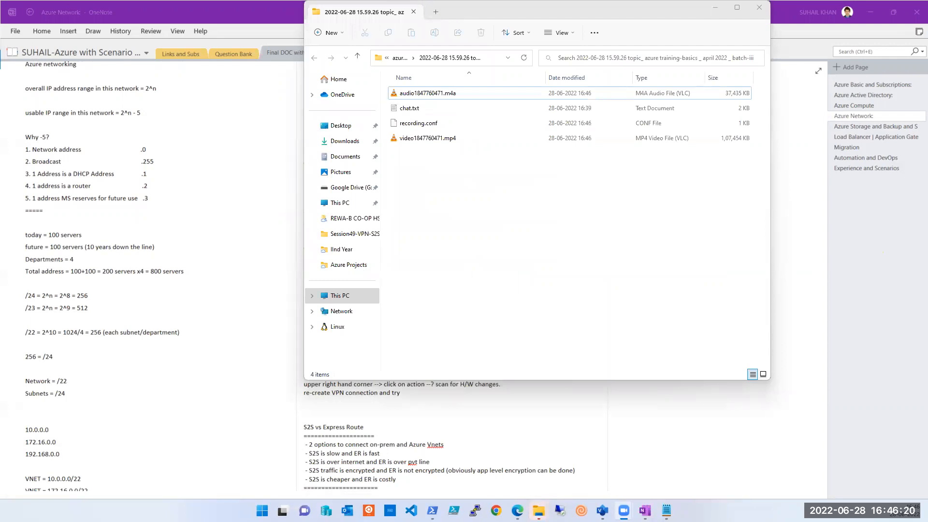
{"action": "left_click", "coordinate": [759, 8]}
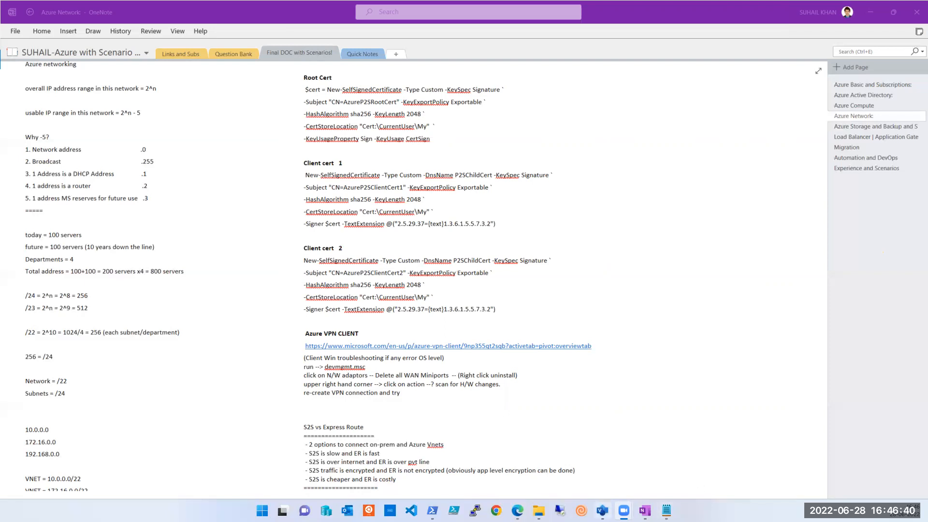
Step: Return to the P2S-VN-GATEWAY browser window and recheck the progress of the gateway save
{"action": "left_click", "coordinate": [518, 510]}
{"action": "left_click", "coordinate": [546, 474]}
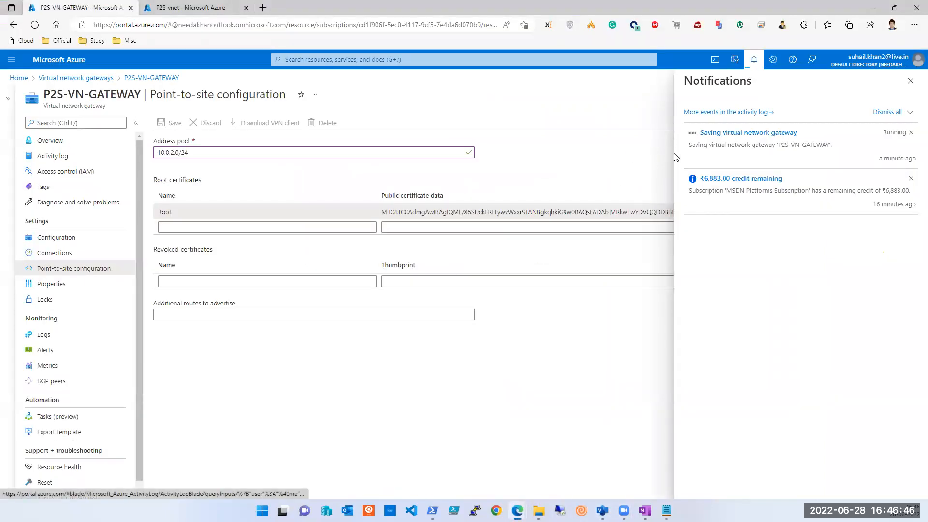
{"action": "left_click", "coordinate": [873, 9]}
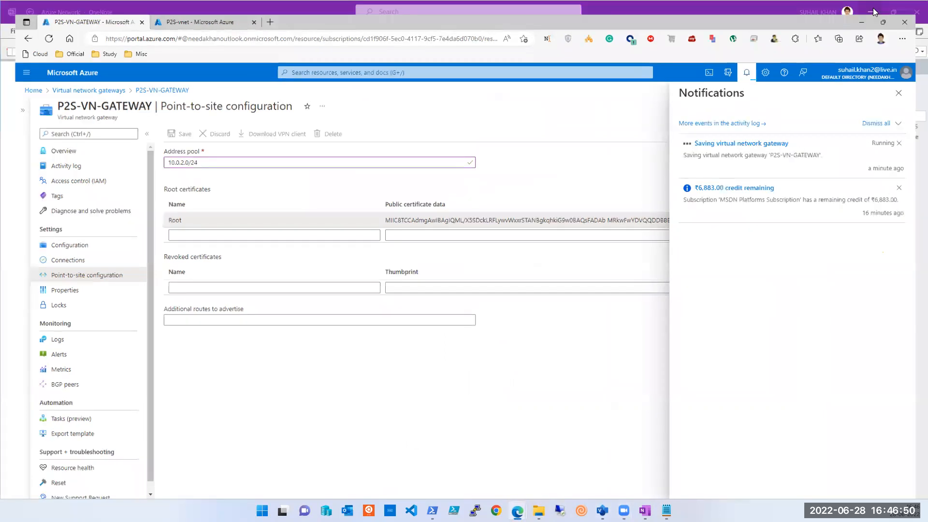
{"action": "mouse_move", "coordinate": [518, 510]}
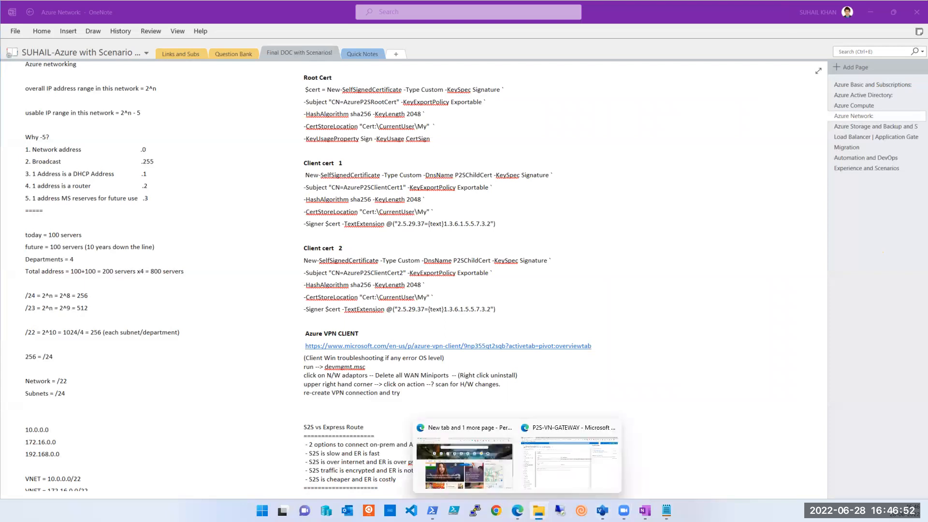
{"action": "left_click", "coordinate": [570, 459]}
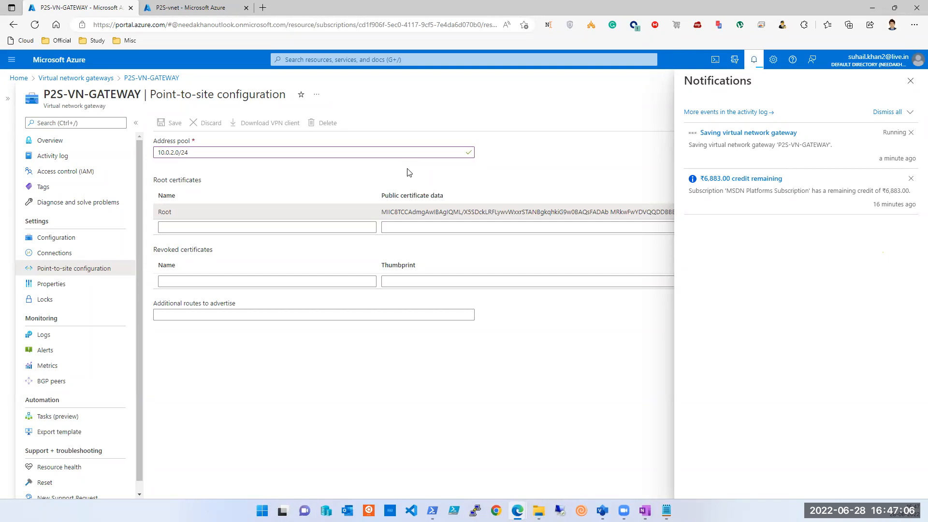
Step: View the resources in the P2S resource group, reached from the virtual machines list, and recheck the gateway's save status
{"action": "left_click", "coordinate": [188, 9]}
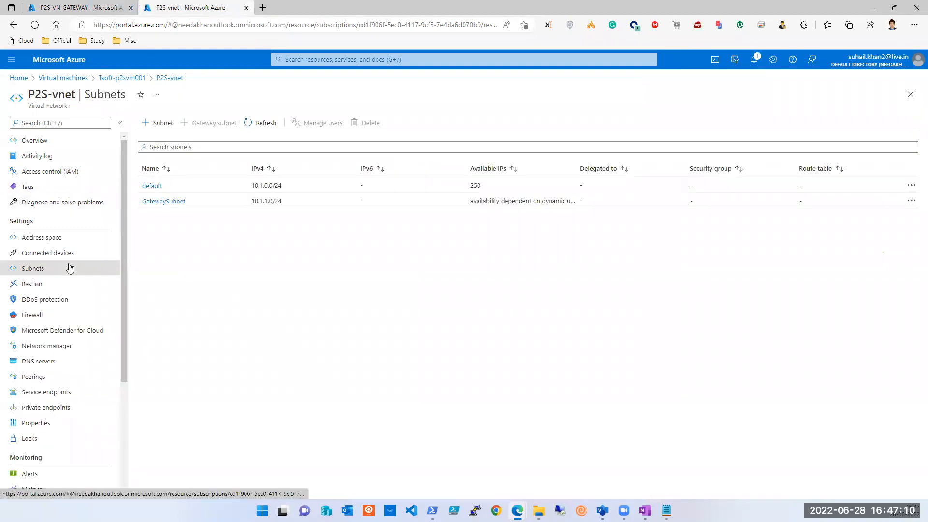
{"action": "left_click", "coordinate": [60, 77]}
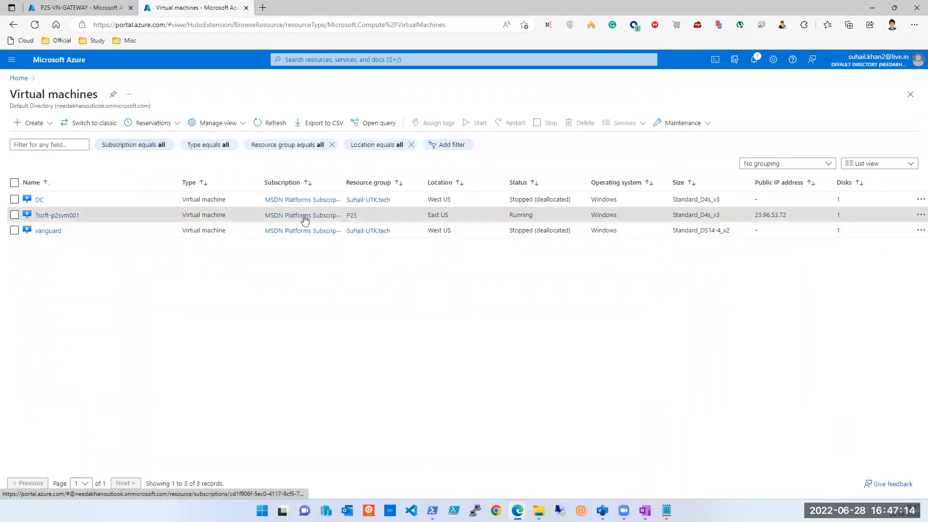
{"action": "left_click", "coordinate": [349, 216]}
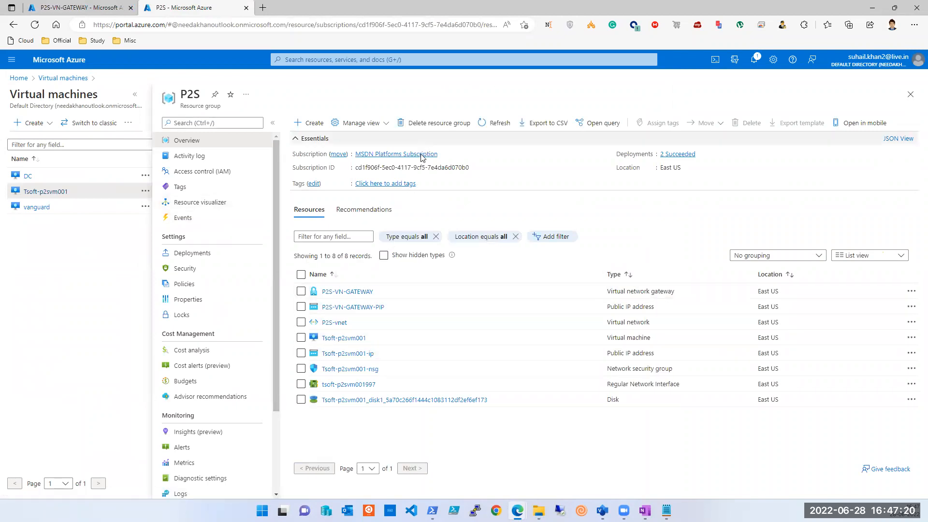
{"action": "left_click", "coordinate": [400, 257]}
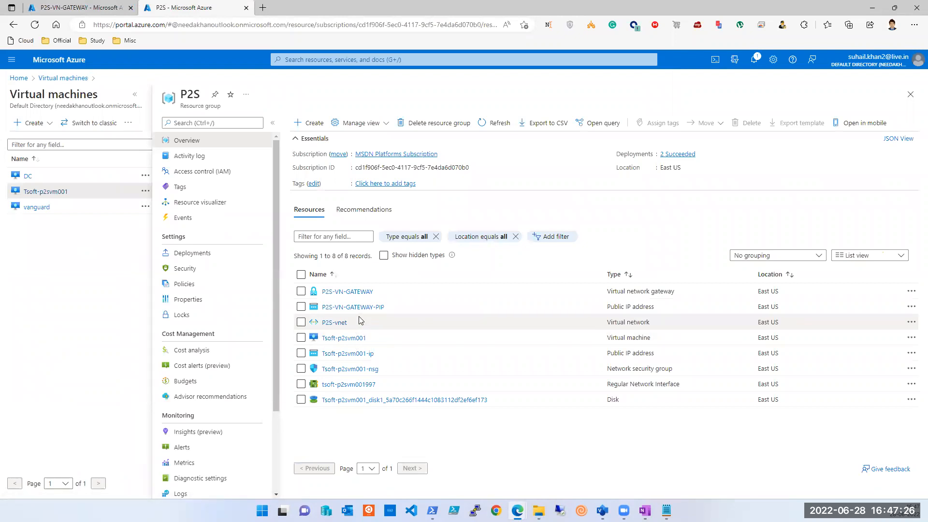
{"action": "left_click", "coordinate": [67, 11]}
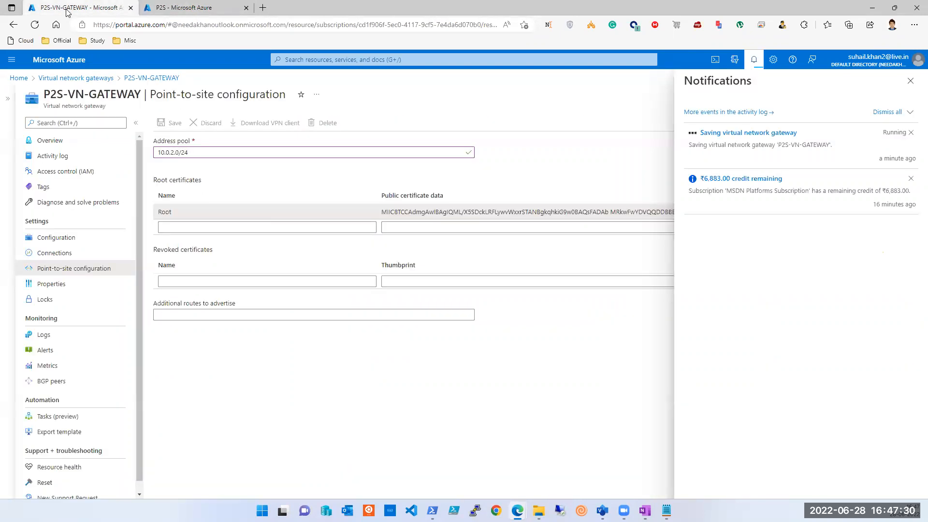
{"action": "left_click", "coordinate": [186, 8]}
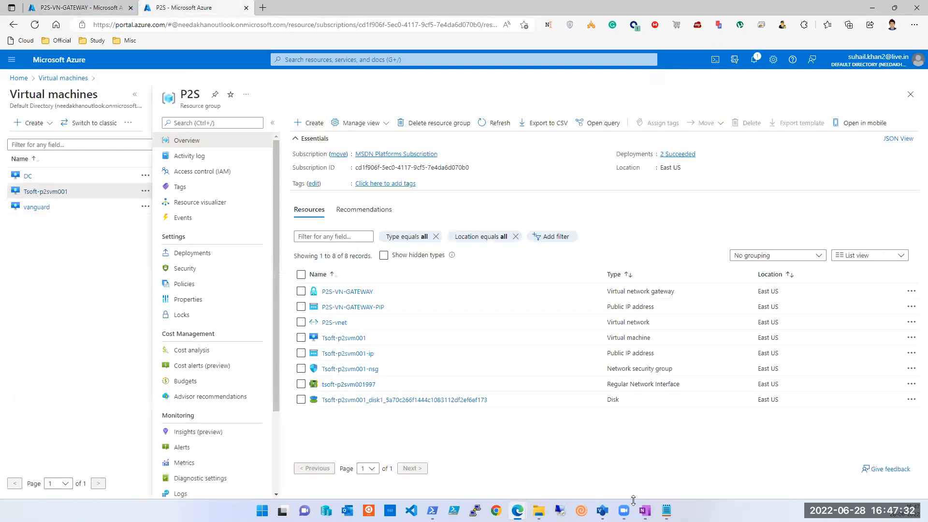
Step: Open the Azure VPN Client store page from the link in the OneNote notes and get the app through Microsoft Store
{"action": "left_click", "coordinate": [645, 511]}
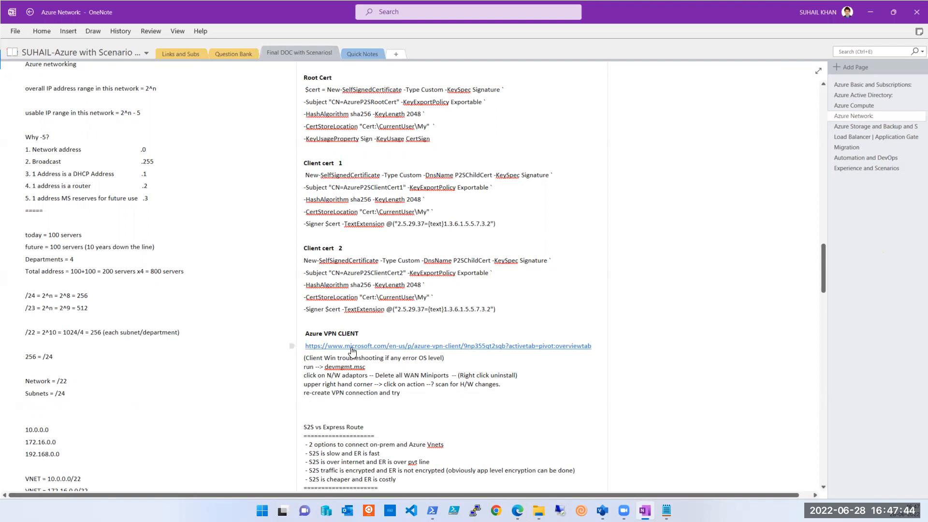
{"action": "left_click", "coordinate": [441, 346]}
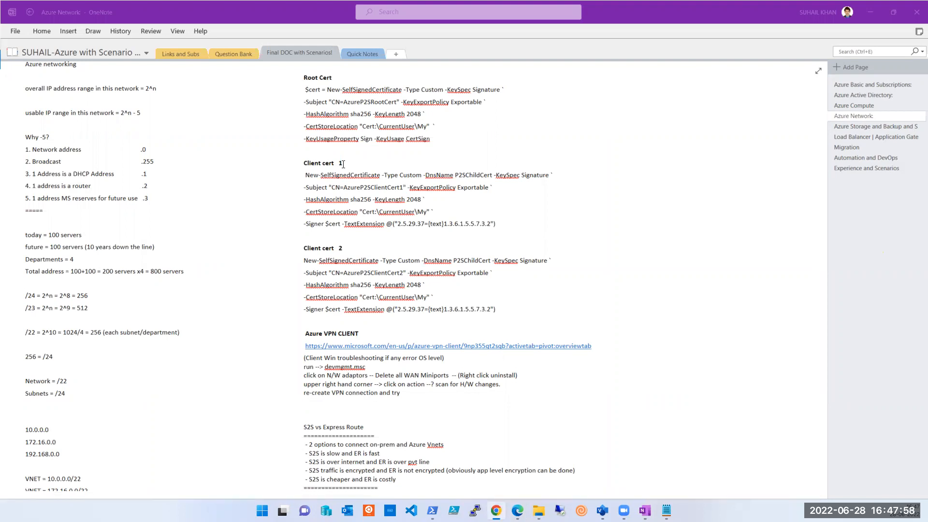
{"action": "left_click_drag", "start_coordinate": [343, 164], "coordinate": [754, 161]}
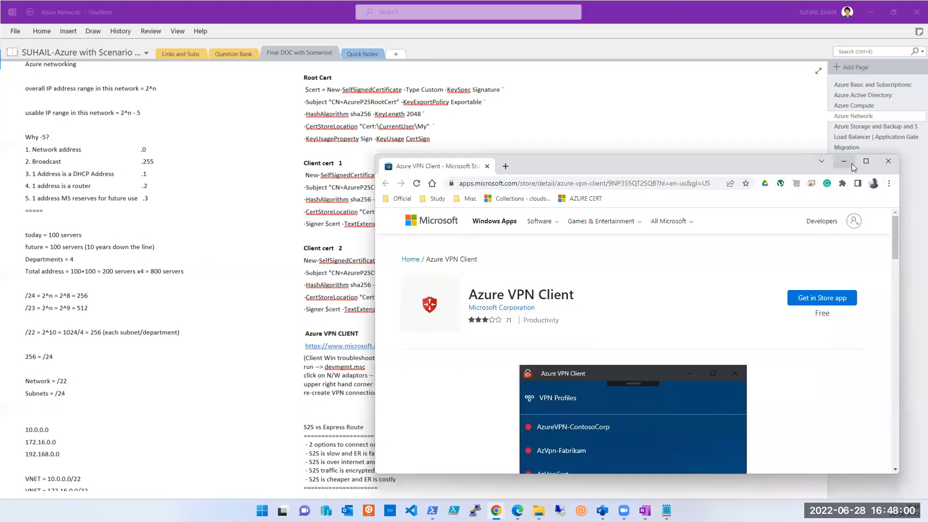
{"action": "left_click", "coordinate": [866, 161]}
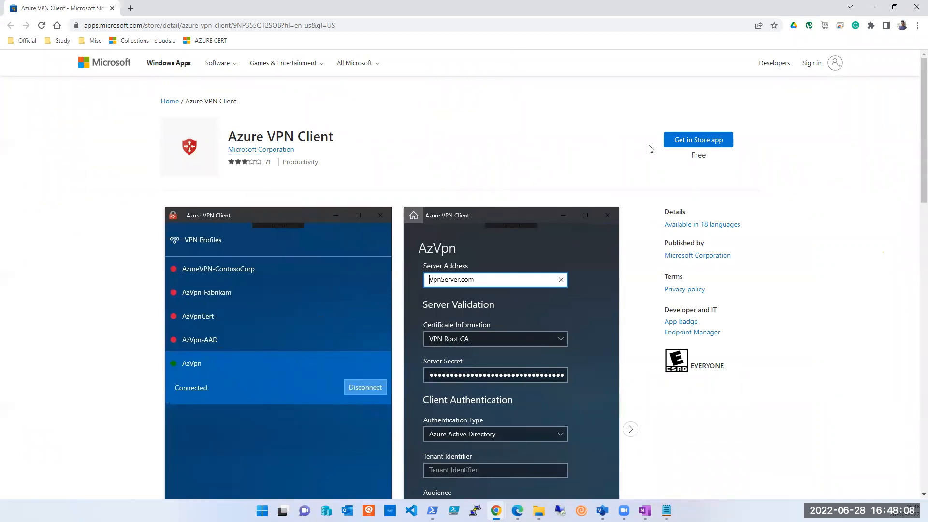
{"action": "left_click", "coordinate": [686, 144]}
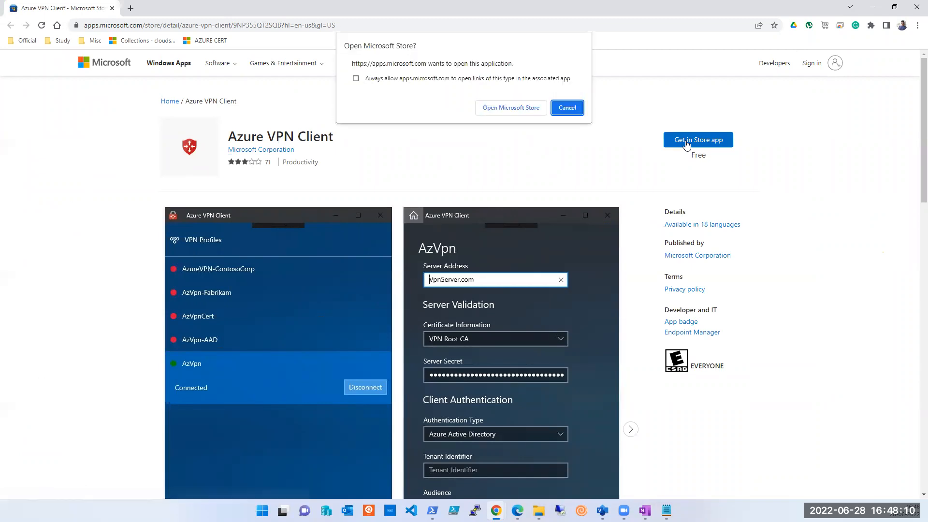
{"action": "left_click", "coordinate": [506, 108]}
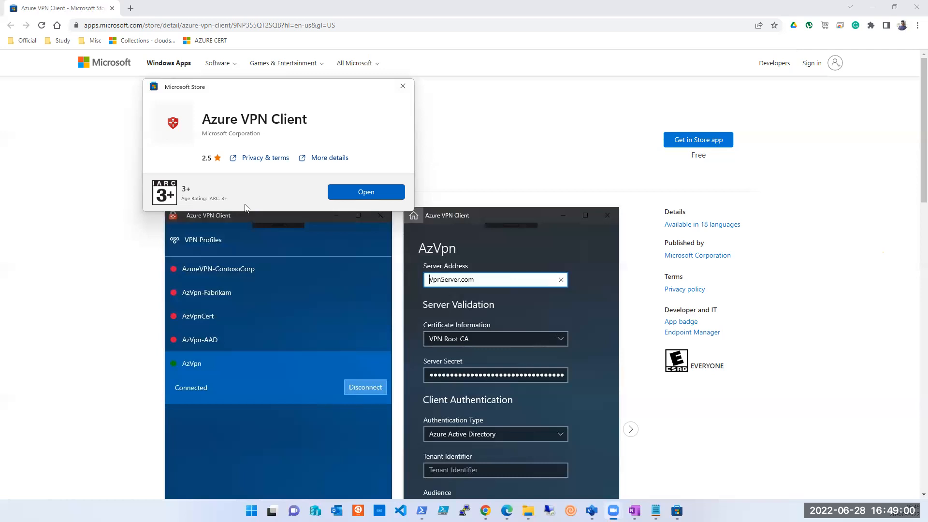
Step: Launch the installed Azure VPN Client from the store page and refresh its VPN connections
{"action": "left_click", "coordinate": [354, 197]}
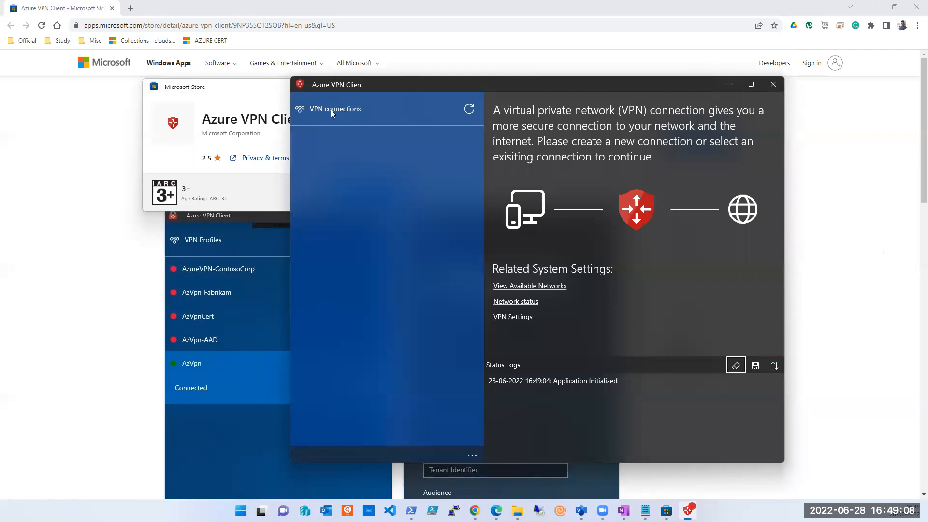
{"action": "left_click", "coordinate": [471, 111]}
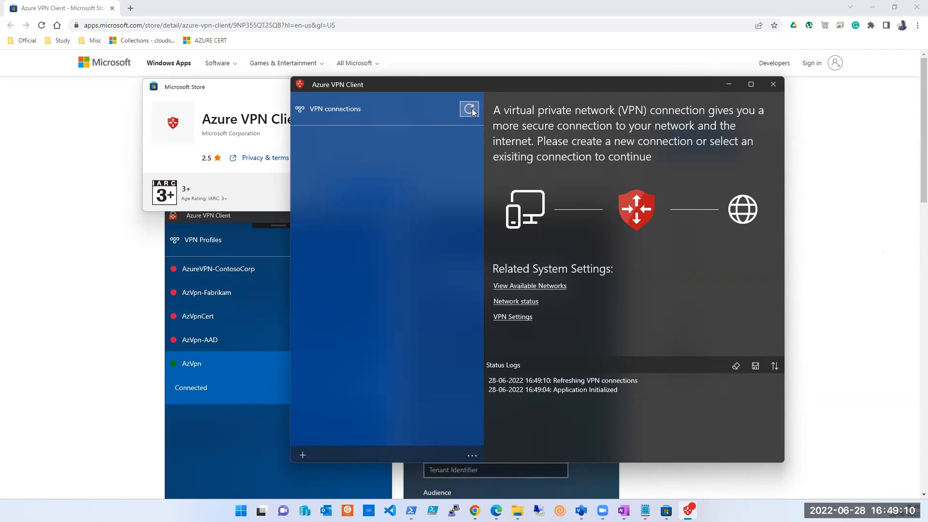
Step: Remove the existing point2sitevpn-vnet connection from the Windows VPN settings and confirm its removal
{"action": "left_click", "coordinate": [519, 320]}
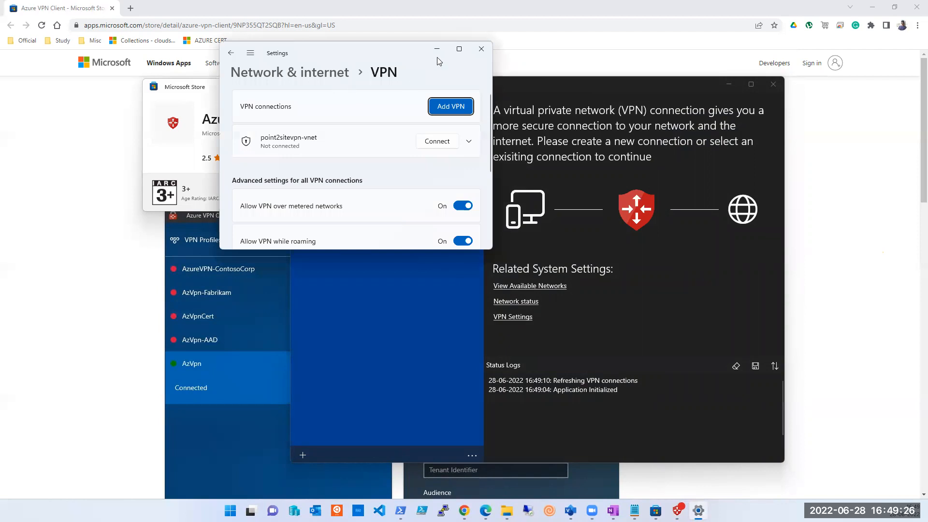
{"action": "left_click", "coordinate": [459, 50]}
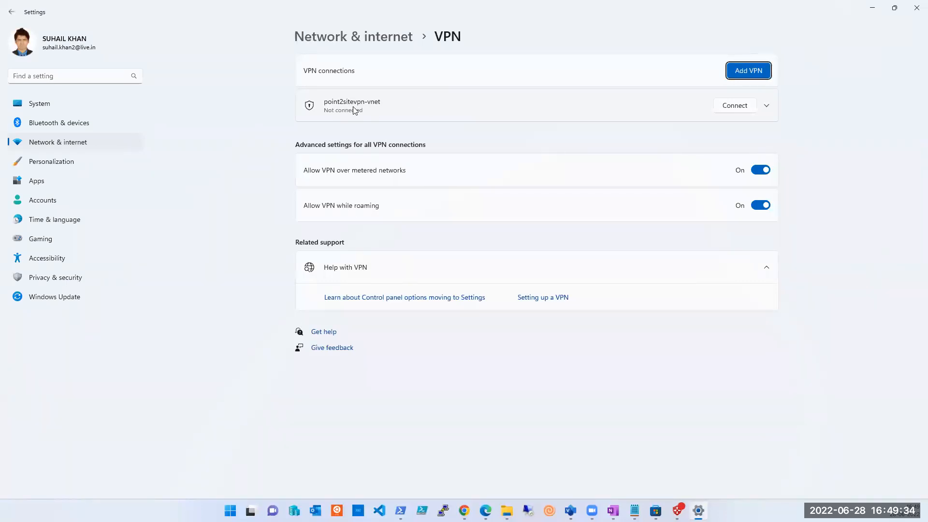
{"action": "left_click", "coordinate": [767, 107]}
{"action": "left_click", "coordinate": [744, 132]}
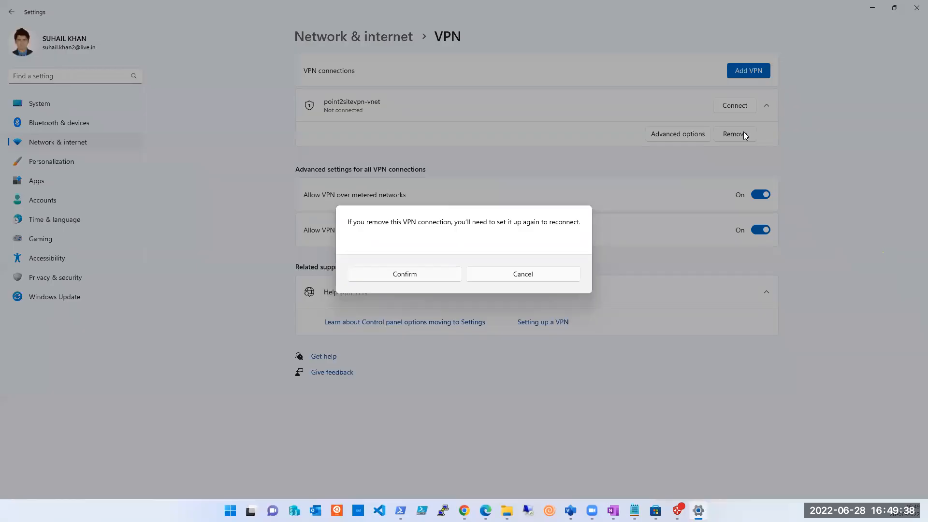
{"action": "left_click", "coordinate": [437, 276]}
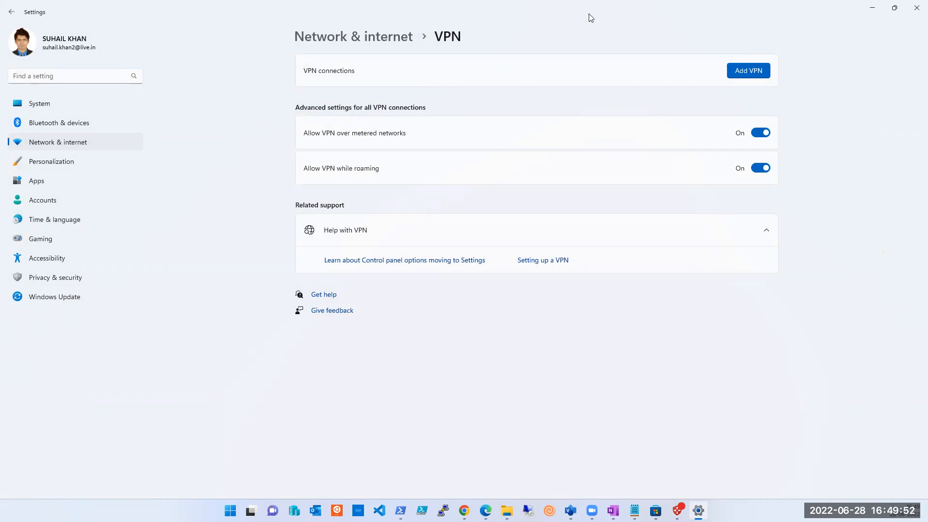
{"action": "left_click", "coordinate": [604, 19]}
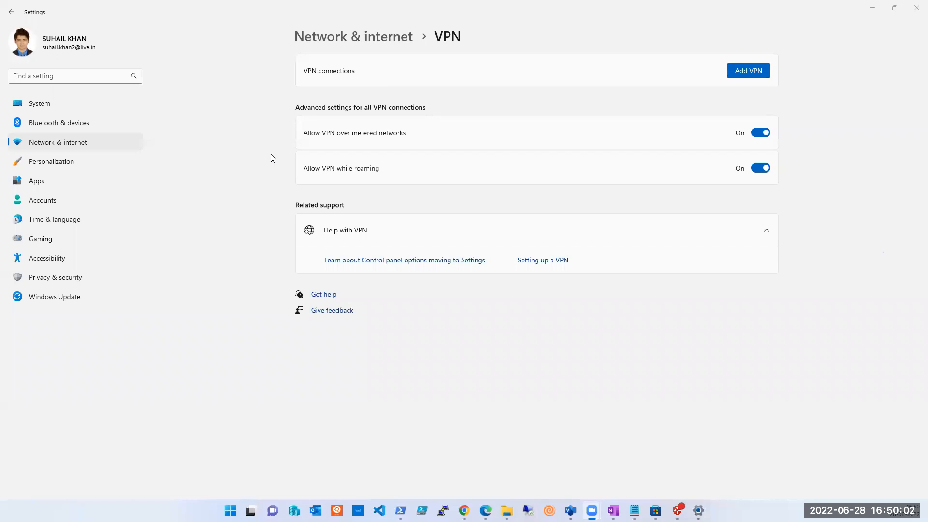
{"action": "left_click", "coordinate": [871, 8]}
Step: Start adding a VPN connection with Azure VPN Client as the provider and AzureP2S as the connection name
{"action": "left_click", "coordinate": [752, 76]}
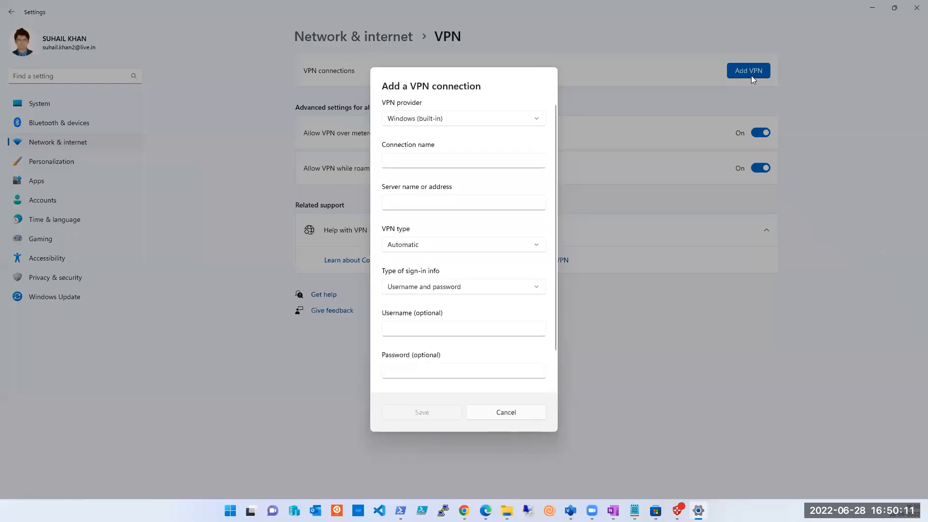
{"action": "left_click", "coordinate": [455, 119]}
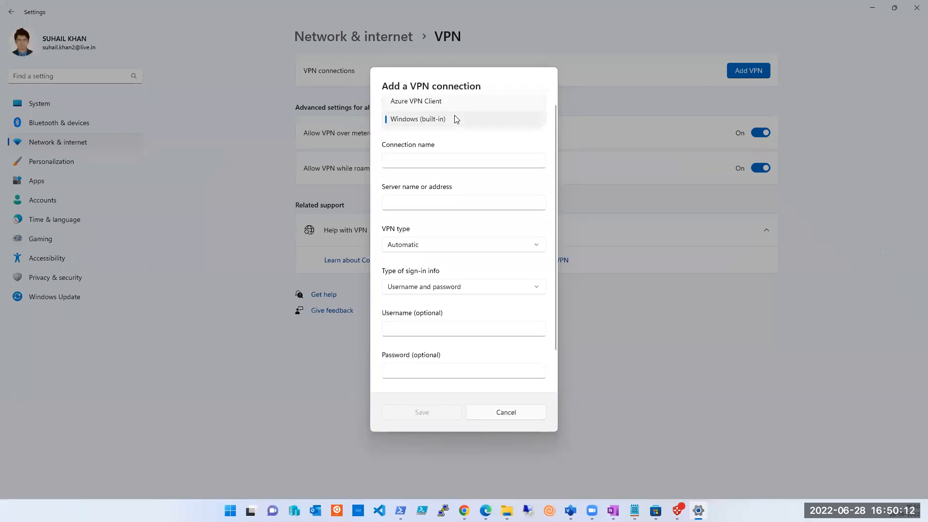
{"action": "left_click", "coordinate": [427, 102]}
{"action": "left_click", "coordinate": [426, 173]}
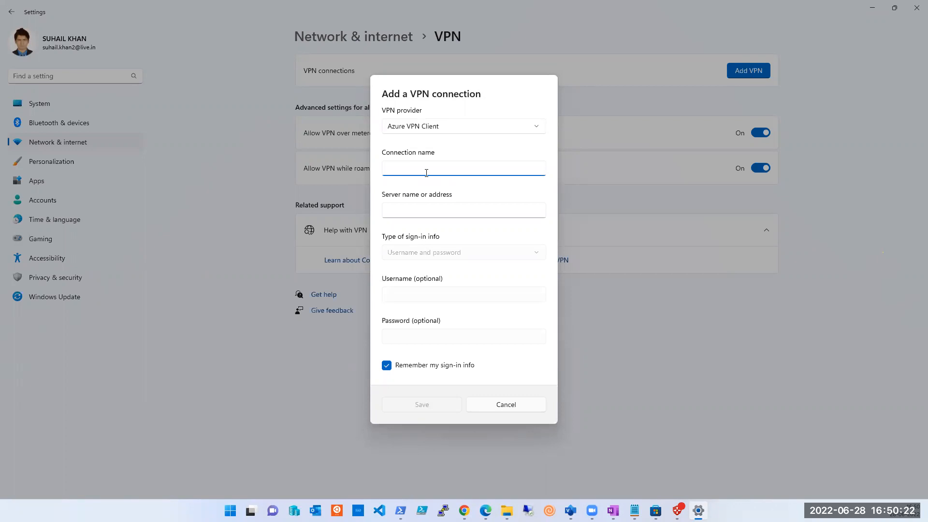
{"action": "type", "text": "AzureP2S"}
{"action": "left_click", "coordinate": [424, 203]}
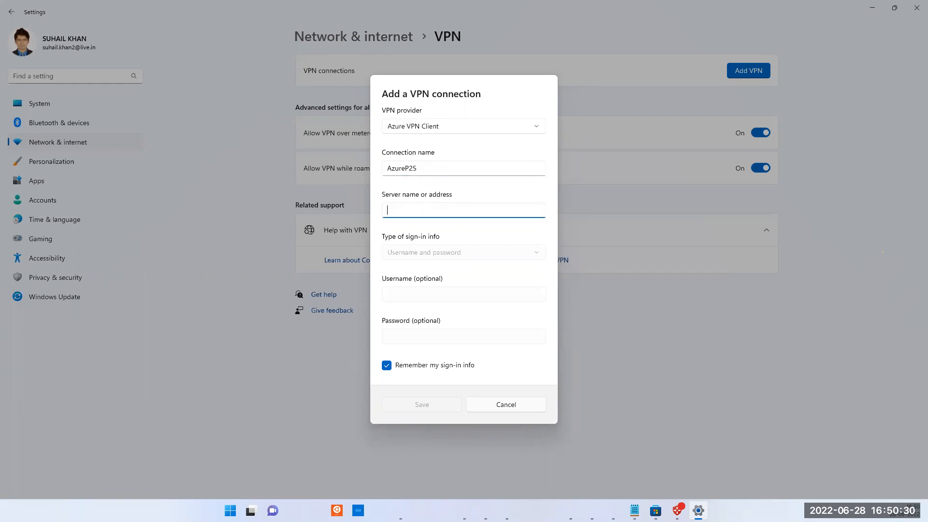
Step: Switch to the Azure portal, open P2S-VN-GATEWAY from the P2S resource group and copy its public IP address
{"action": "key", "text": "alt+Tab"}
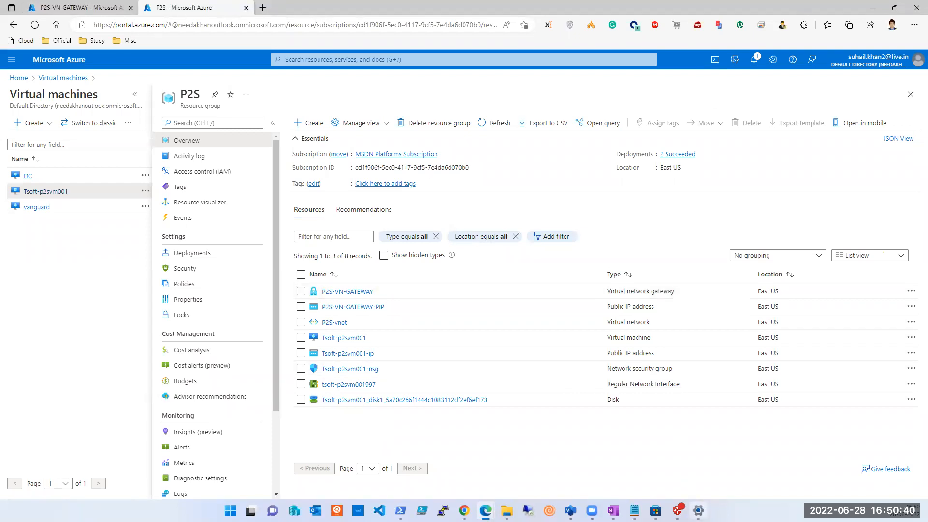
{"action": "left_click", "coordinate": [698, 510]}
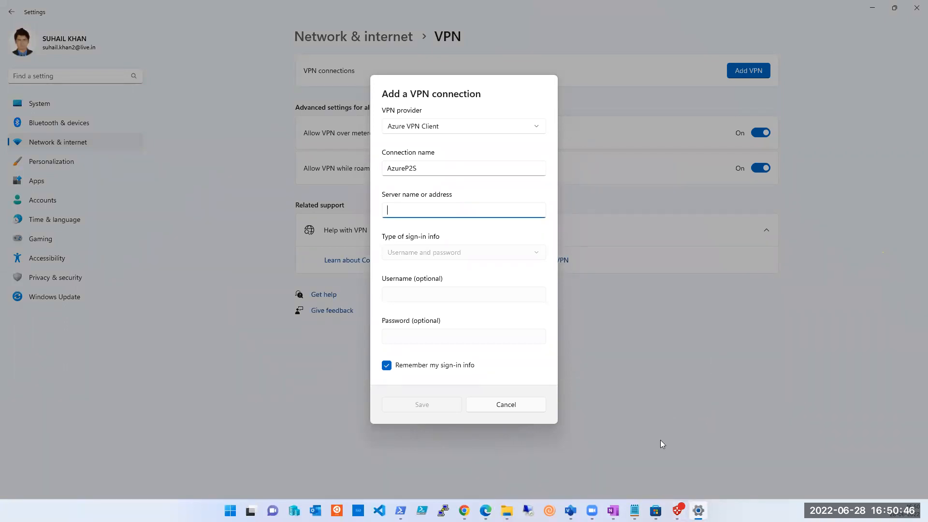
{"action": "left_click", "coordinate": [487, 506]}
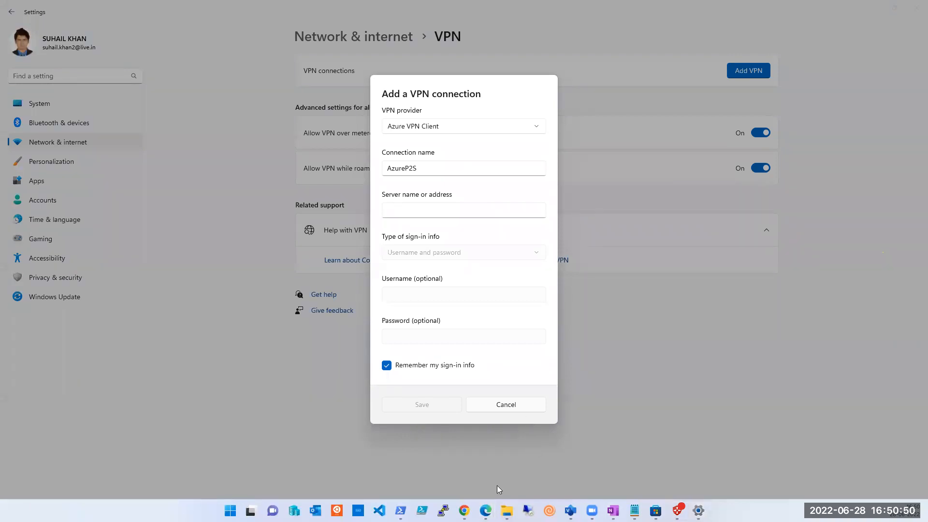
{"action": "mouse_move", "coordinate": [486, 509]}
{"action": "left_click", "coordinate": [518, 468]}
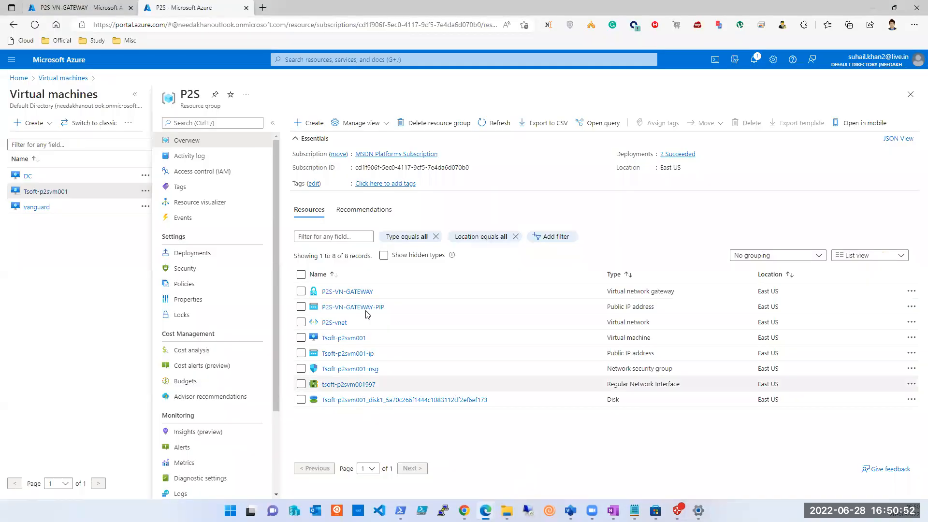
{"action": "left_click", "coordinate": [345, 298]}
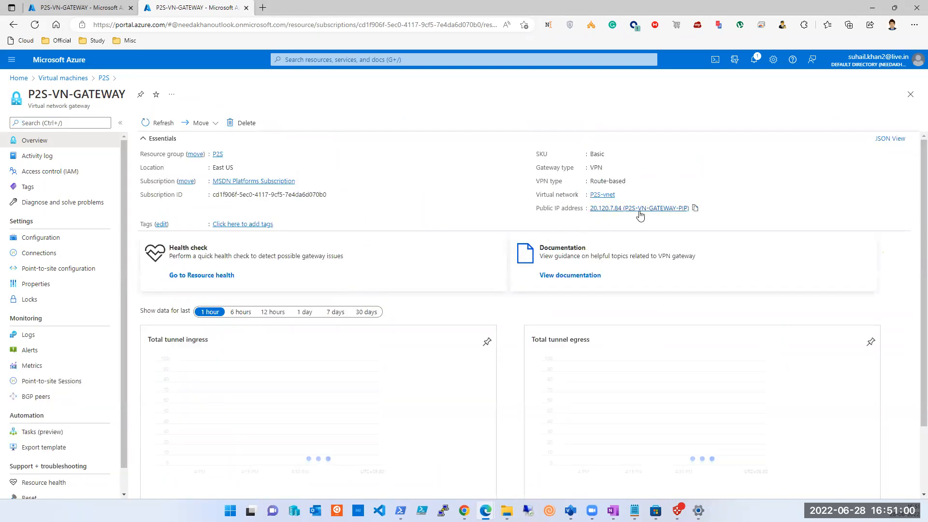
{"action": "left_click", "coordinate": [694, 210]}
Step: Return to the VPN settings, paste the gateway's public IP as the server address, trim the appended resource name and save the connection
{"action": "left_click", "coordinate": [698, 510]}
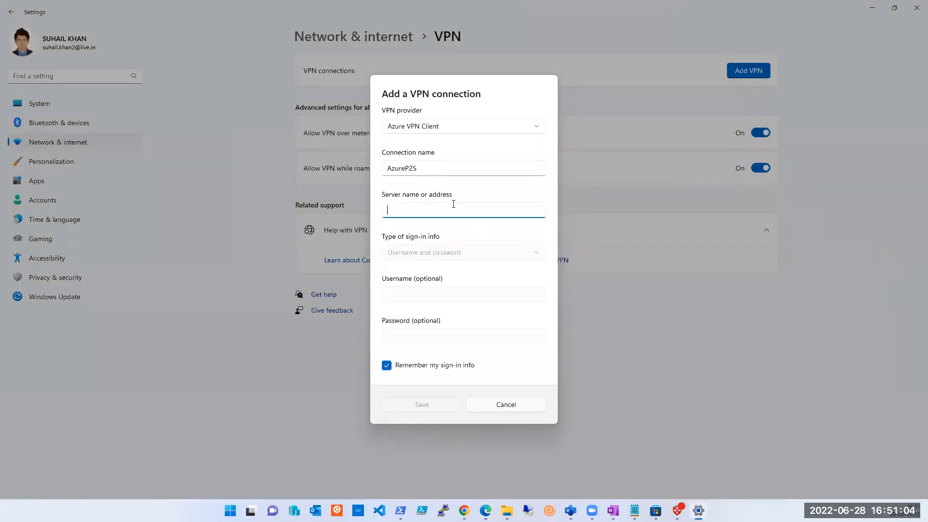
{"action": "key", "text": "ctrl+v"}
{"action": "key", "text": "BackSpace"}
{"action": "key", "text": "BackSpace"}
{"action": "key", "text": "BackSpace"}
{"action": "key", "text": "BackSpace"}
{"action": "key", "text": "BackSpace"}
{"action": "key", "text": "BackSpace"}
{"action": "key", "text": "BackSpace"}
{"action": "key", "text": "BackSpace"}
{"action": "key", "text": "BackSpace"}
{"action": "key", "text": "BackSpace"}
{"action": "key", "text": "BackSpace"}
{"action": "key", "text": "BackSpace"}
{"action": "key", "text": "BackSpace"}
{"action": "key", "text": "BackSpace"}
{"action": "key", "text": "BackSpace"}
{"action": "key", "text": "BackSpace"}
{"action": "key", "text": "BackSpace"}
{"action": "key", "text": "BackSpace"}
{"action": "key", "text": "Left"}
{"action": "key", "text": "Left"}
{"action": "key", "text": "Left"}
{"action": "key", "text": "Left"}
{"action": "key", "text": "Left"}
{"action": "left_click", "coordinate": [434, 407]}
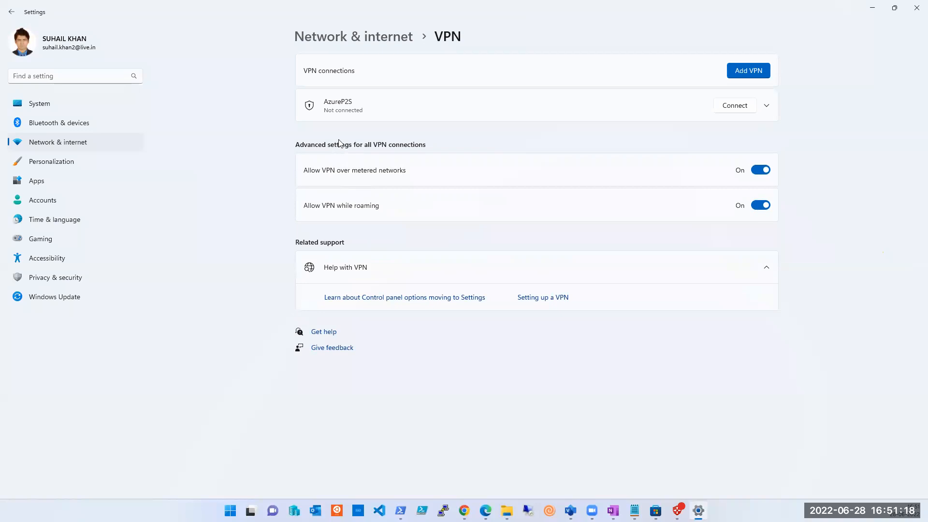
Step: Try to connect AzureP2S from the Windows VPN settings, then switch to the Azure VPN Client and refresh its connections
{"action": "left_click", "coordinate": [728, 111]}
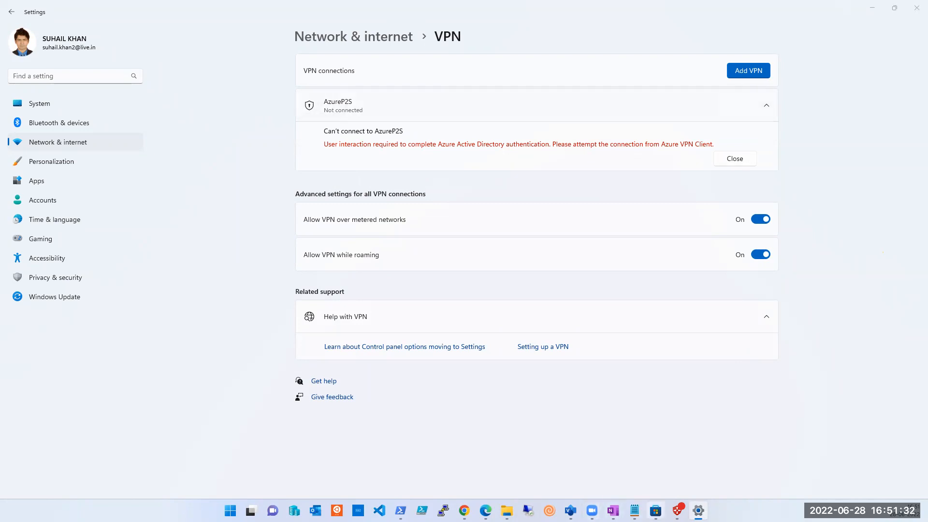
{"action": "left_click", "coordinate": [357, 190]}
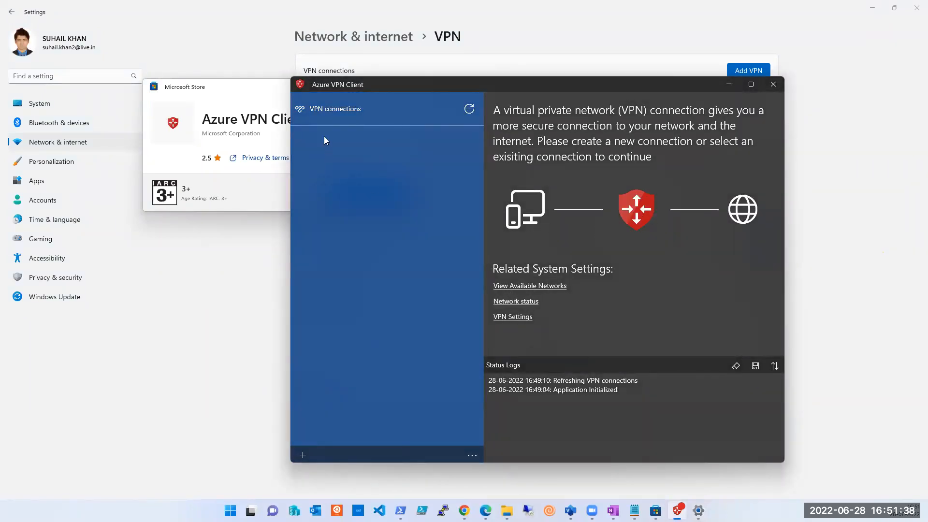
{"action": "left_click", "coordinate": [469, 109]}
{"action": "left_click", "coordinate": [470, 109]}
{"action": "left_click", "coordinate": [470, 109]}
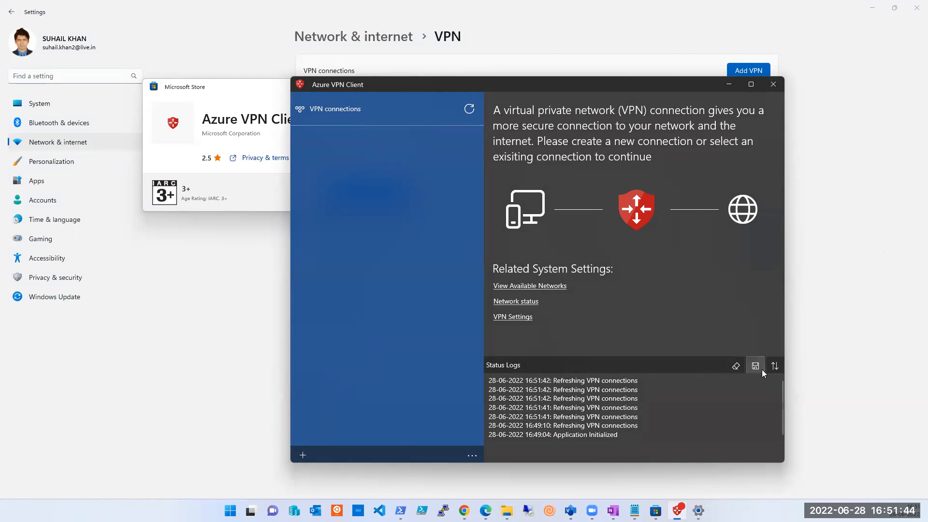
{"action": "left_click", "coordinate": [535, 287]}
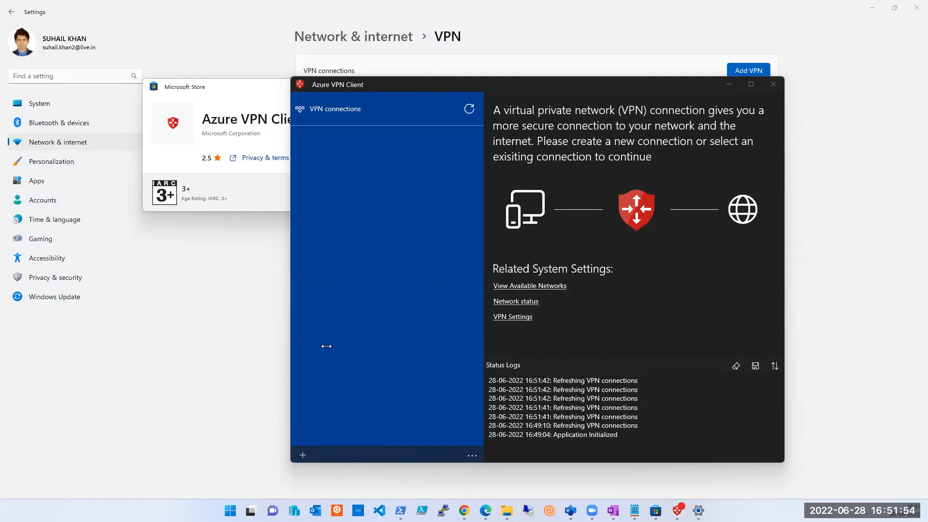
{"action": "left_click", "coordinate": [477, 456]}
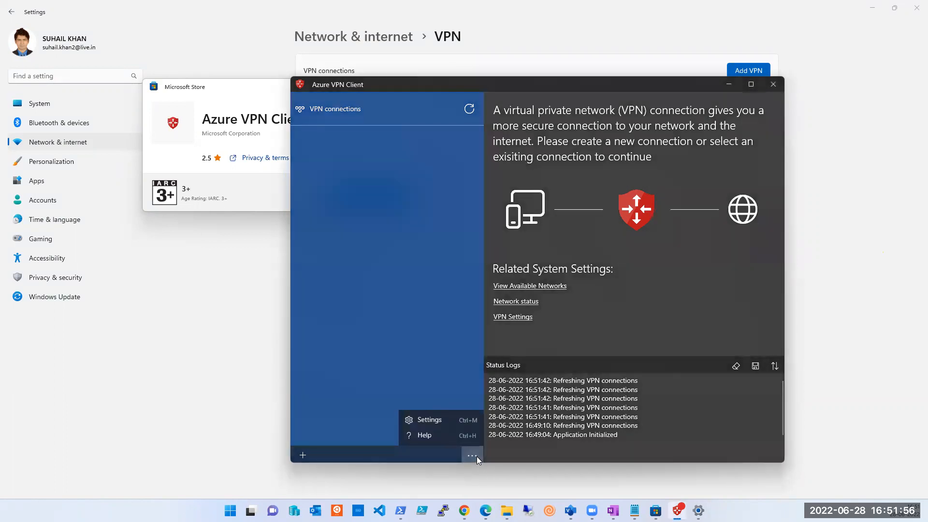
Step: Start adding a new connection in the Azure VPN Client and name it Azure P2S
{"action": "left_click", "coordinate": [304, 453]}
{"action": "left_click", "coordinate": [303, 453]}
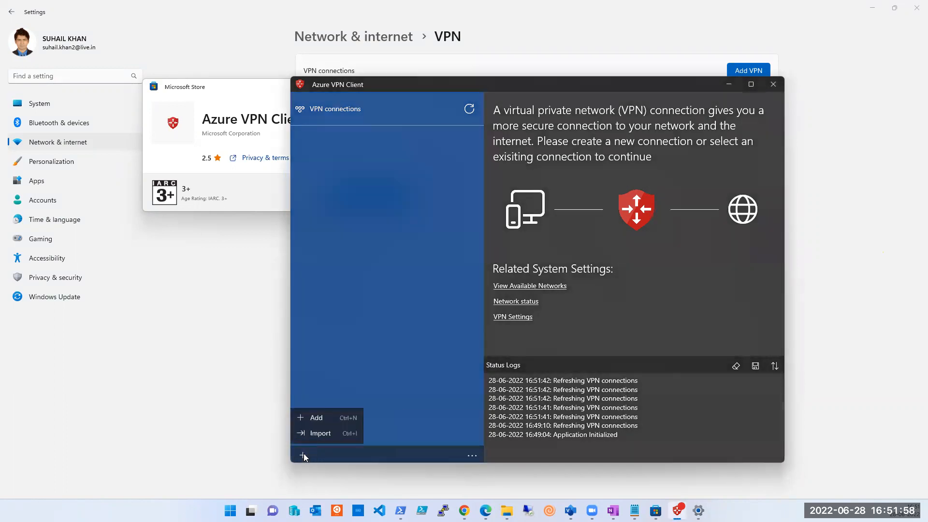
{"action": "left_click", "coordinate": [309, 419]}
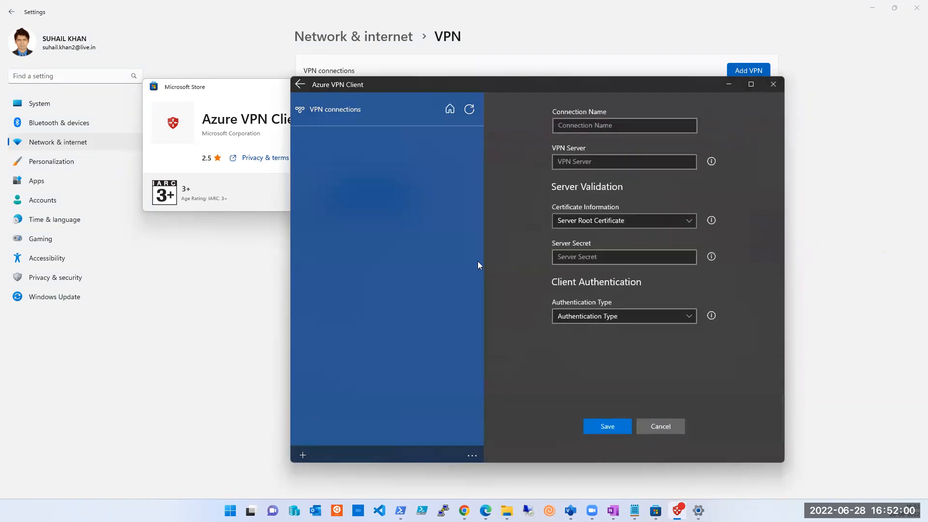
{"action": "left_click", "coordinate": [612, 126]}
{"action": "type", "text": "p2S"}
{"action": "key", "text": "BackSpace"}
{"action": "key", "text": "BackSpace"}
{"action": "key", "text": "BackSpace"}
{"action": "type", "text": "Azure"}
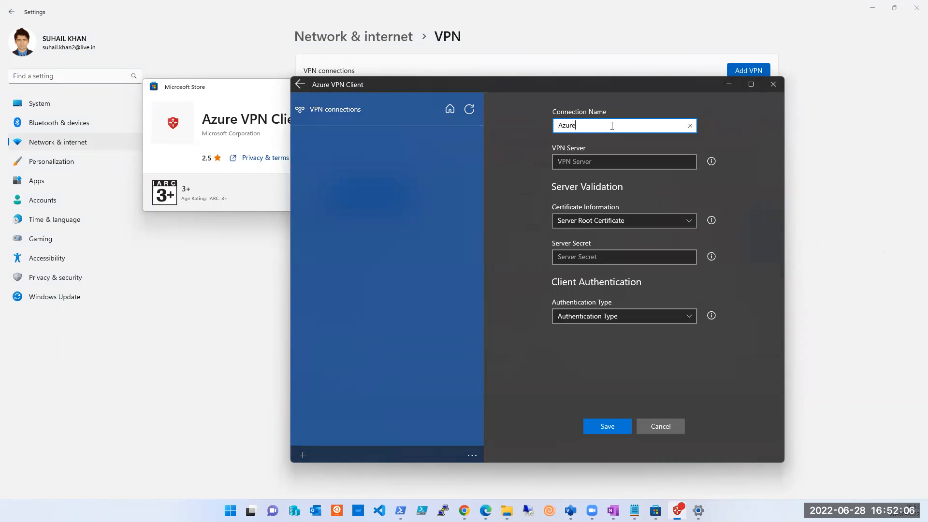
{"action": "type", "text": " P2S"}
Step: Set the VPN server to the gateway's public IP 20.120.7.84, deleting the pasted resource name after it
{"action": "left_click", "coordinate": [605, 162]}
{"action": "type", "text": "20.120.7.84 (P2S-VN-GATEWAY-PIP)"}
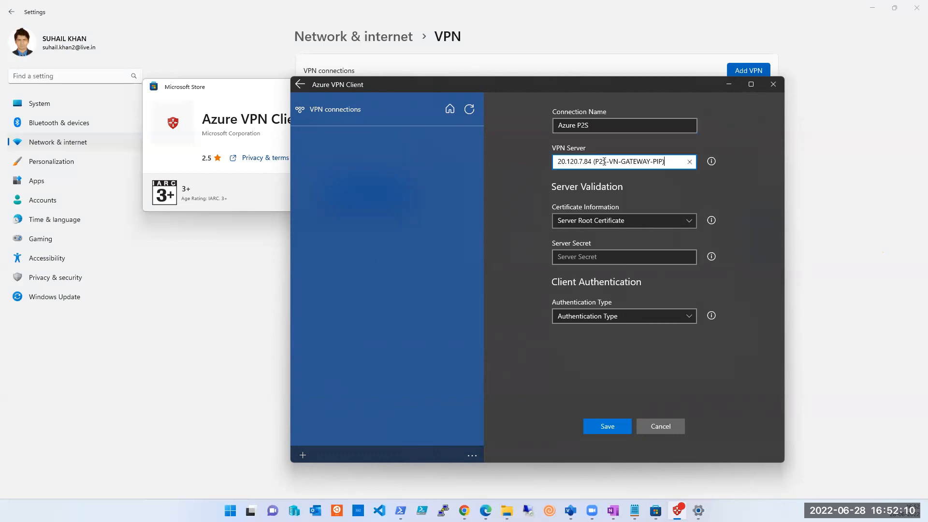
{"action": "key", "text": "BackSpace"}
{"action": "key", "text": "BackSpace"}
{"action": "key", "text": "BackSpace"}
{"action": "key", "text": "BackSpace"}
{"action": "key", "text": "BackSpace"}
{"action": "key", "text": "BackSpace"}
{"action": "key", "text": "BackSpace"}
{"action": "key", "text": "BackSpace"}
{"action": "key", "text": "BackSpace"}
{"action": "key", "text": "BackSpace"}
{"action": "key", "text": "BackSpace"}
{"action": "key", "text": "BackSpace"}
{"action": "key", "text": "BackSpace"}
{"action": "key", "text": "BackSpace"}
{"action": "key", "text": "BackSpace"}
{"action": "key", "text": "BackSpace"}
{"action": "key", "text": "BackSpace"}
{"action": "key", "text": "BackSpace"}
{"action": "key", "text": "BackSpace"}
{"action": "key", "text": "Left"}
{"action": "key", "text": "Left"}
Step: Examine the available server root certificates alongside the certificate files in the Desktop Temp folder, without choosing one
{"action": "left_click", "coordinate": [652, 220]}
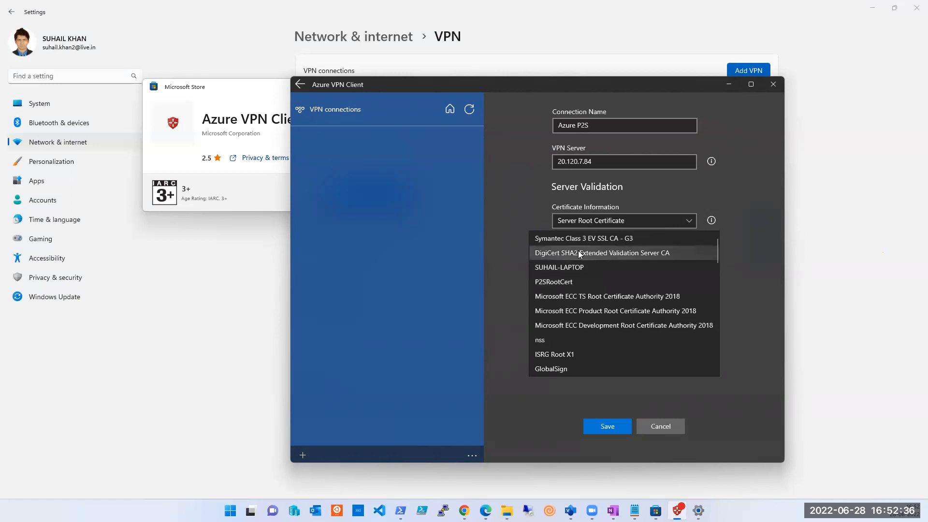
{"action": "left_click", "coordinate": [506, 511]}
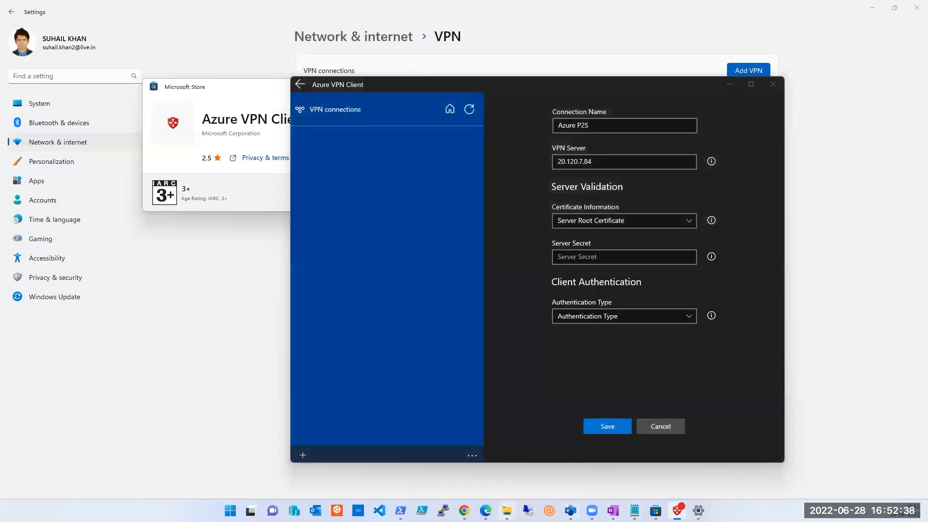
{"action": "left_click", "coordinate": [514, 482]}
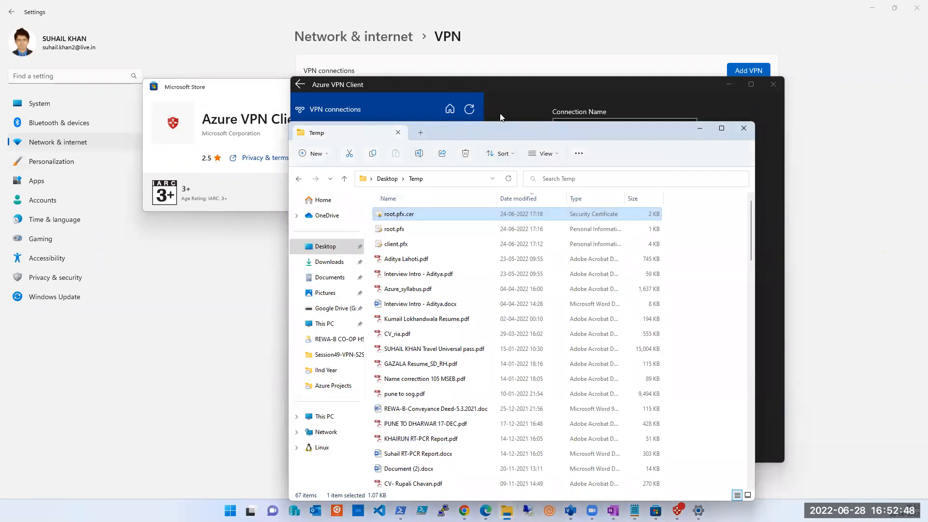
{"action": "left_click_drag", "start_coordinate": [500, 130], "coordinate": [224, 47]}
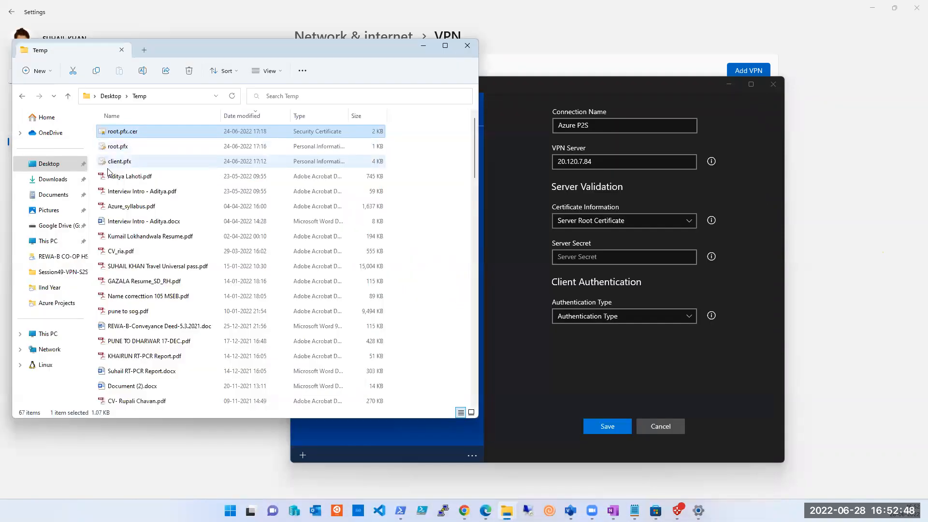
{"action": "left_click", "coordinate": [601, 224]}
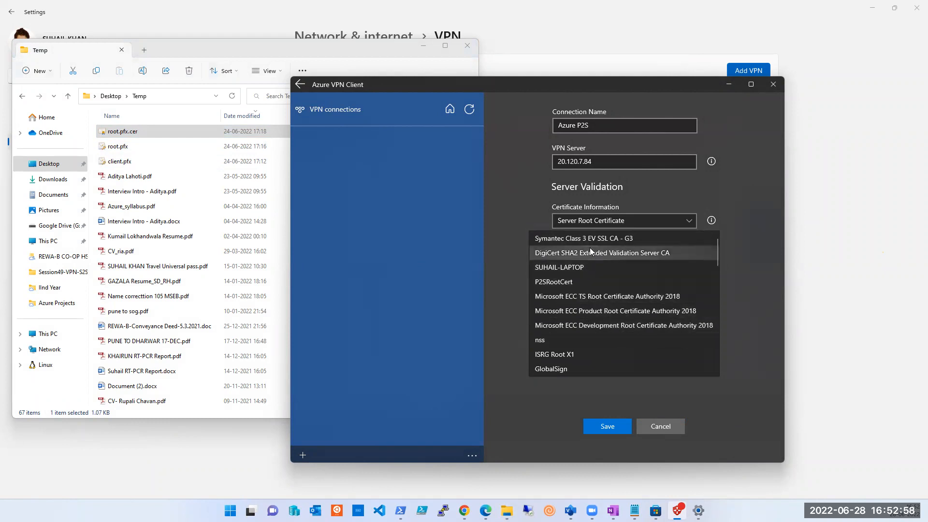
{"action": "left_click", "coordinate": [532, 209]}
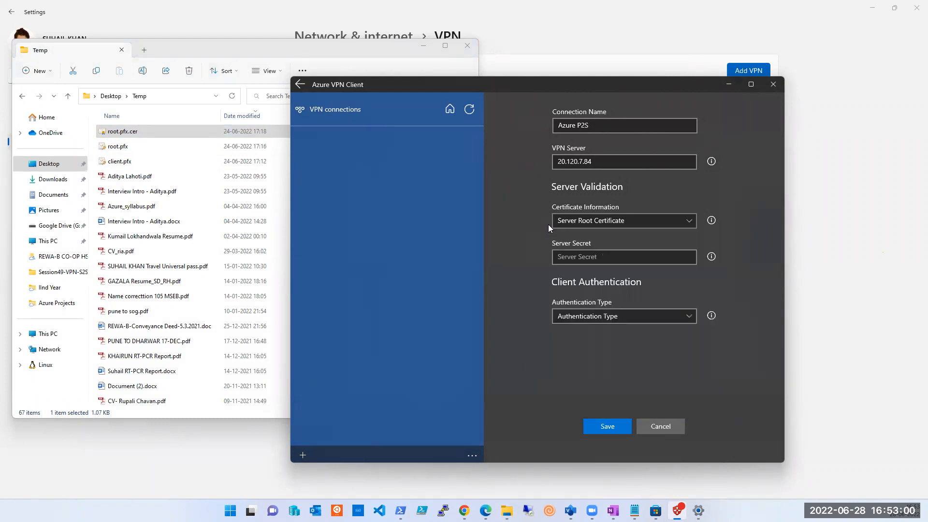
Step: Set the client authentication type to Certificate and show the list of available client certificates
{"action": "left_click", "coordinate": [636, 320]}
{"action": "left_click", "coordinate": [633, 315]}
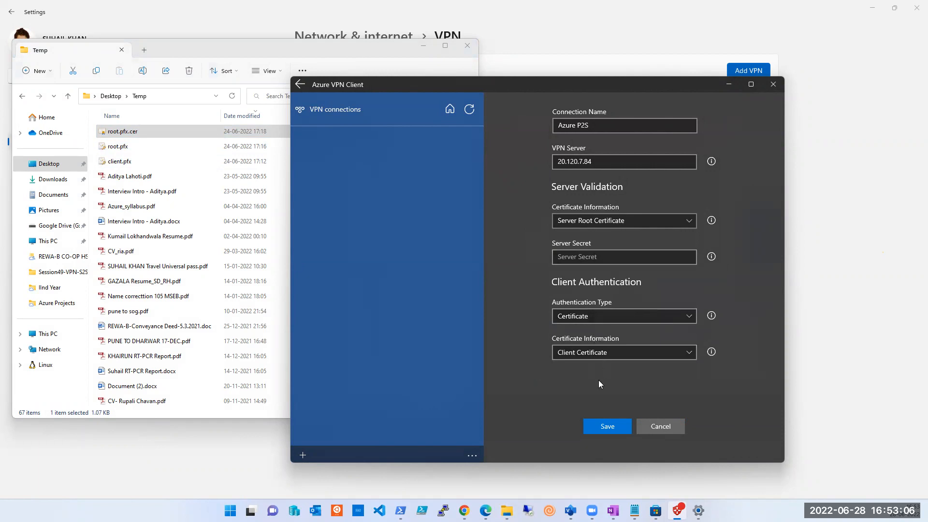
{"action": "left_click", "coordinate": [609, 357]}
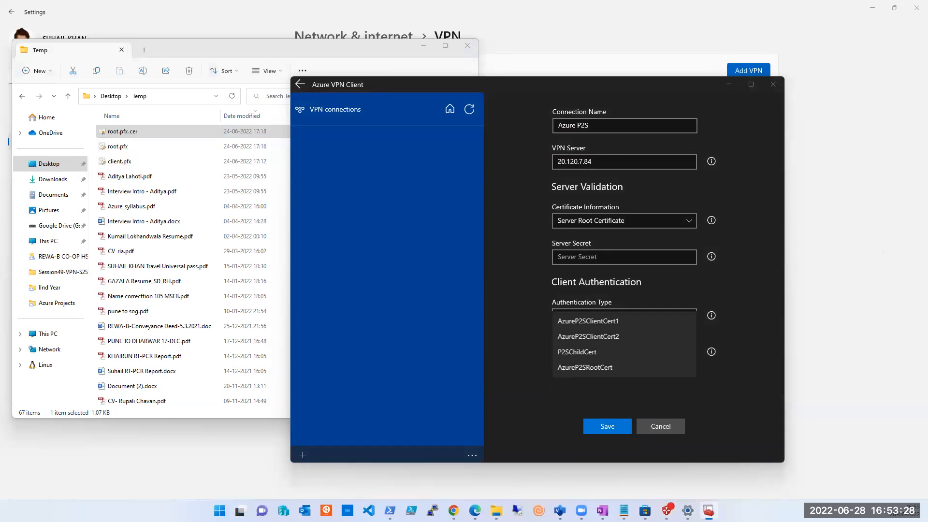
Step: Switch to Microsoft Management Console and add the Certificates snap-in for My user account to the console root
{"action": "left_click", "coordinate": [71, 66]}
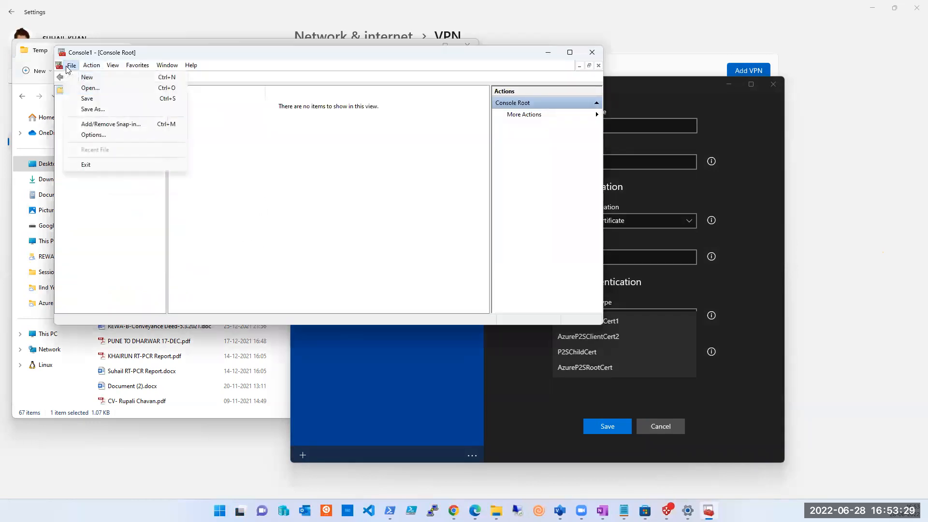
{"action": "left_click", "coordinate": [95, 124]}
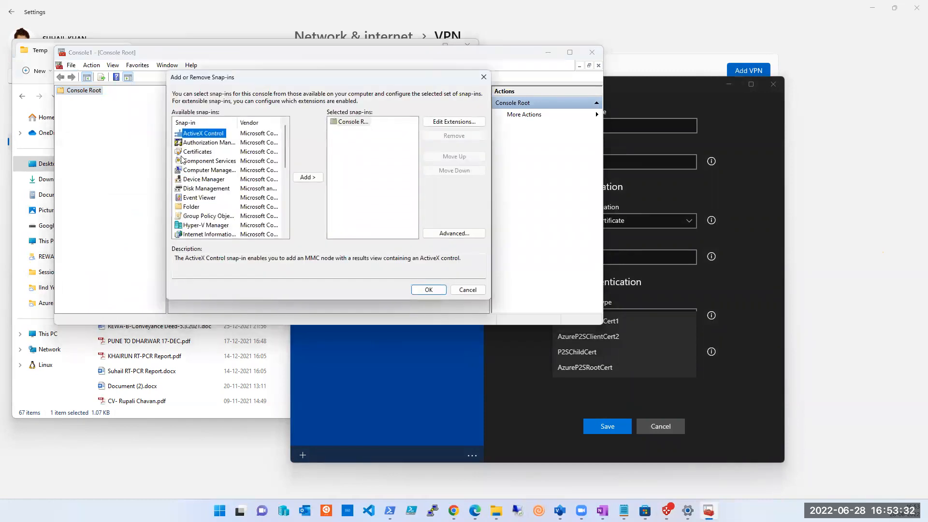
{"action": "left_click", "coordinate": [207, 153]}
{"action": "left_click", "coordinate": [308, 178]}
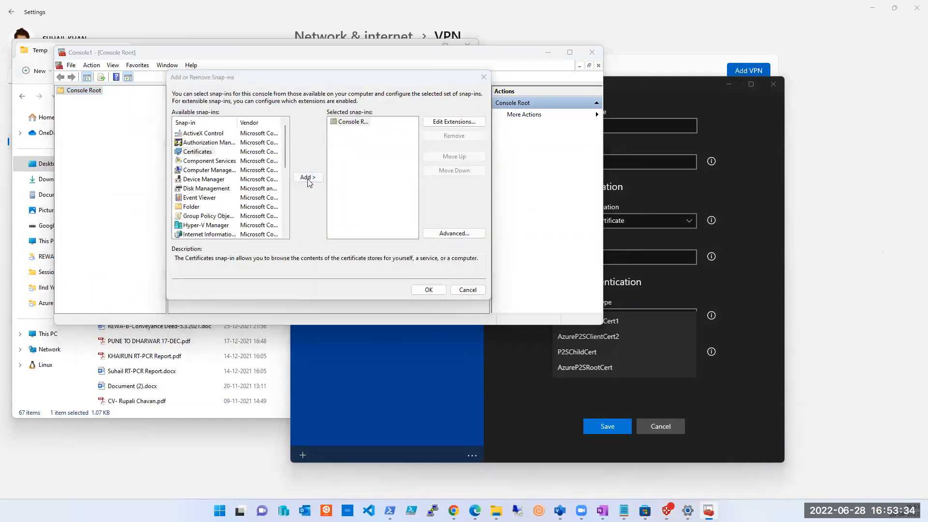
{"action": "left_click", "coordinate": [208, 139]}
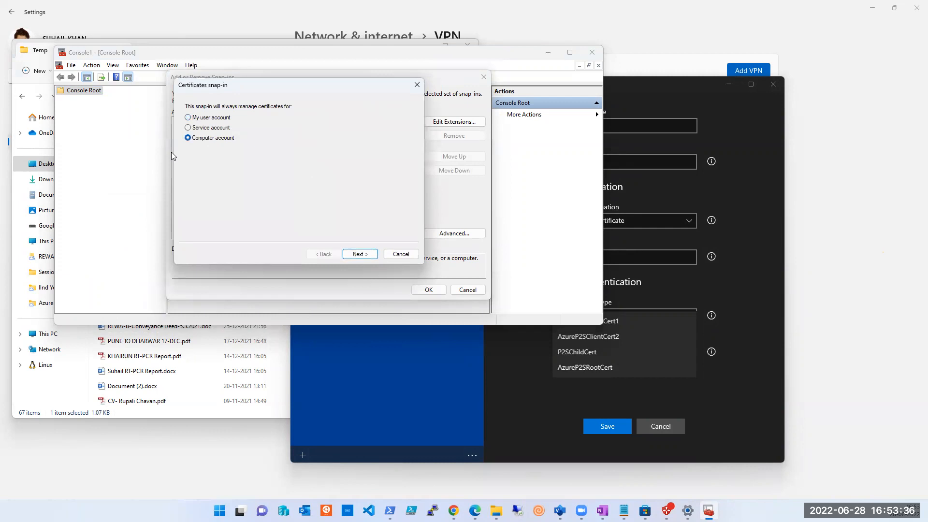
{"action": "left_click", "coordinate": [354, 256]}
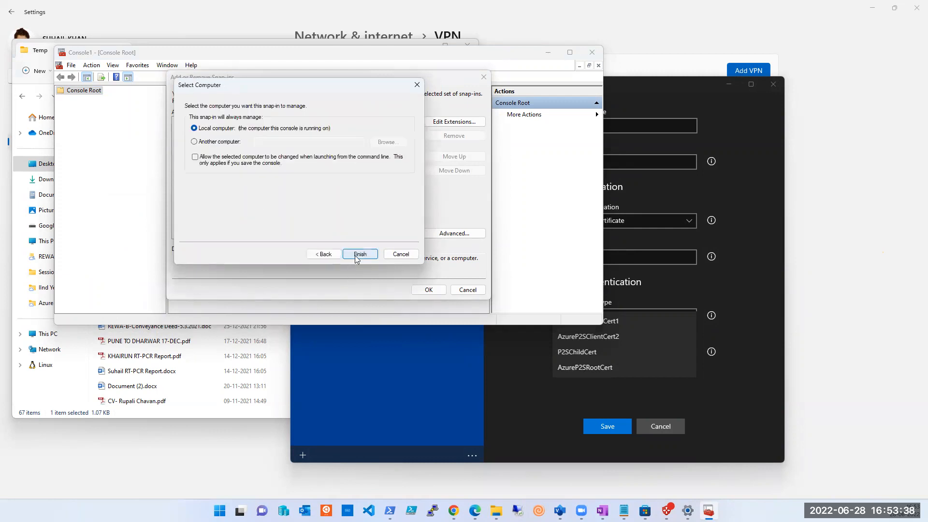
{"action": "left_click", "coordinate": [324, 254]}
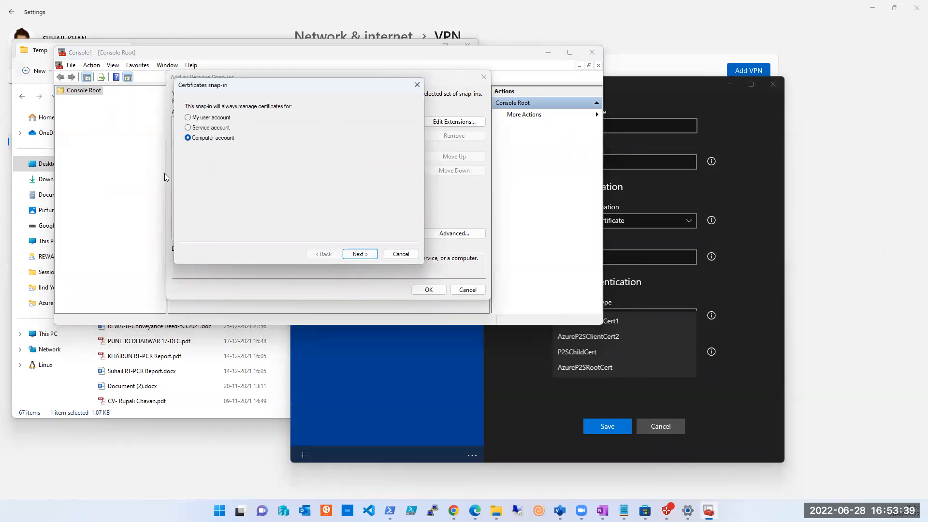
{"action": "left_click", "coordinate": [195, 120]}
{"action": "left_click", "coordinate": [360, 254]}
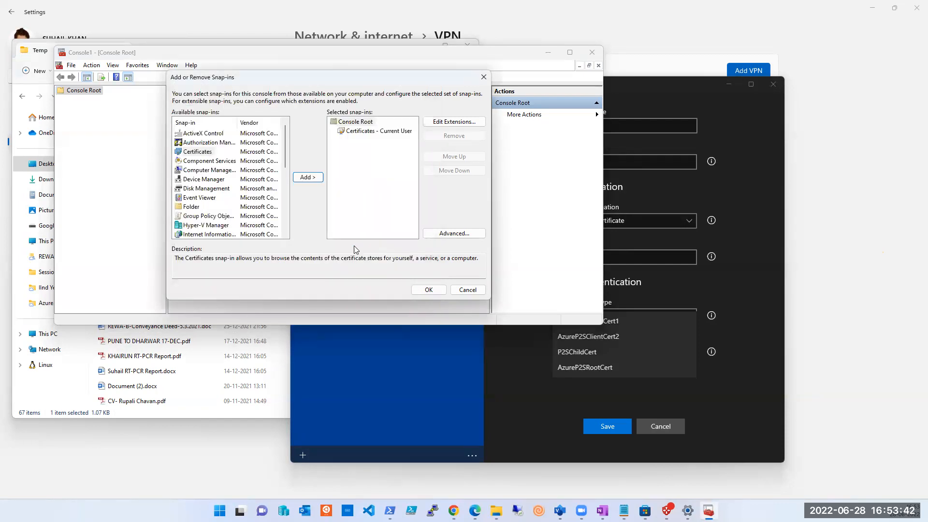
{"action": "left_click", "coordinate": [357, 133]}
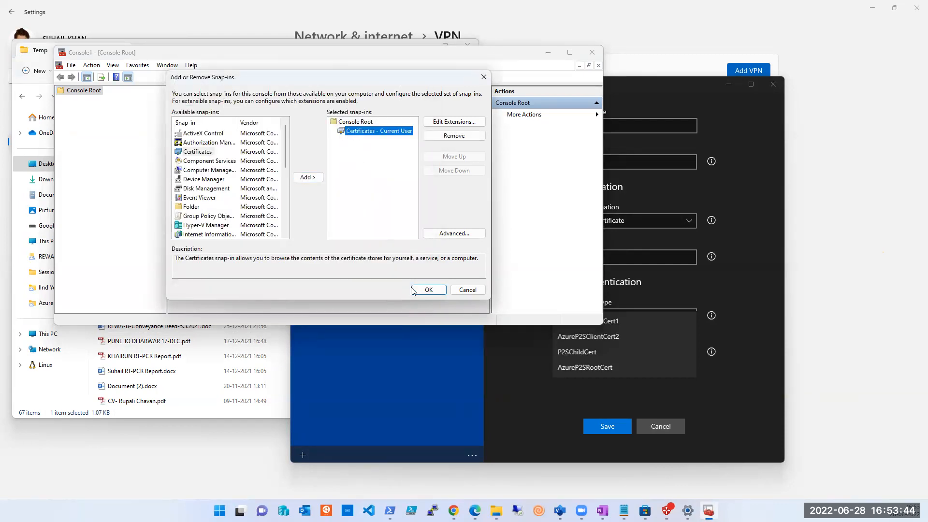
{"action": "left_click", "coordinate": [428, 290]}
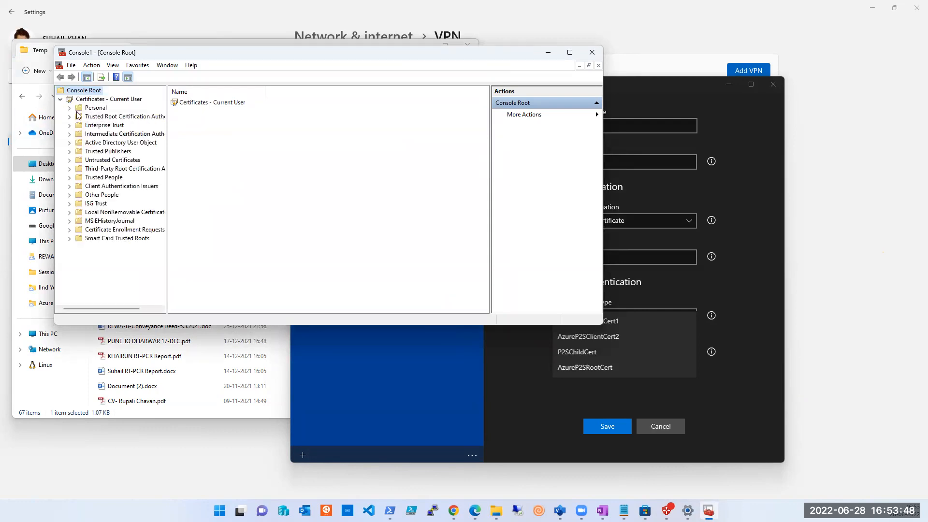
Step: Show the current user's Personal certificates and sort them by expiration date, latest first
{"action": "left_click", "coordinate": [70, 107]}
{"action": "left_click", "coordinate": [102, 117]}
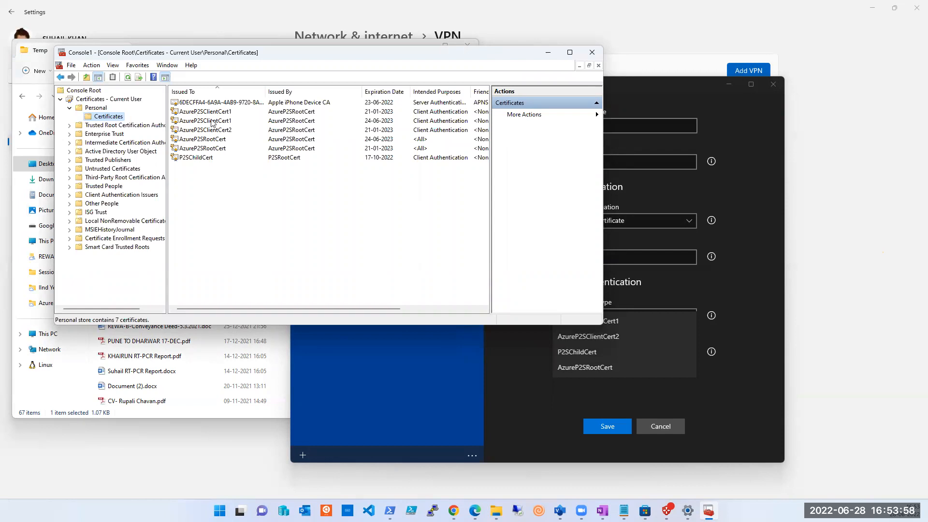
{"action": "left_click", "coordinate": [386, 92]}
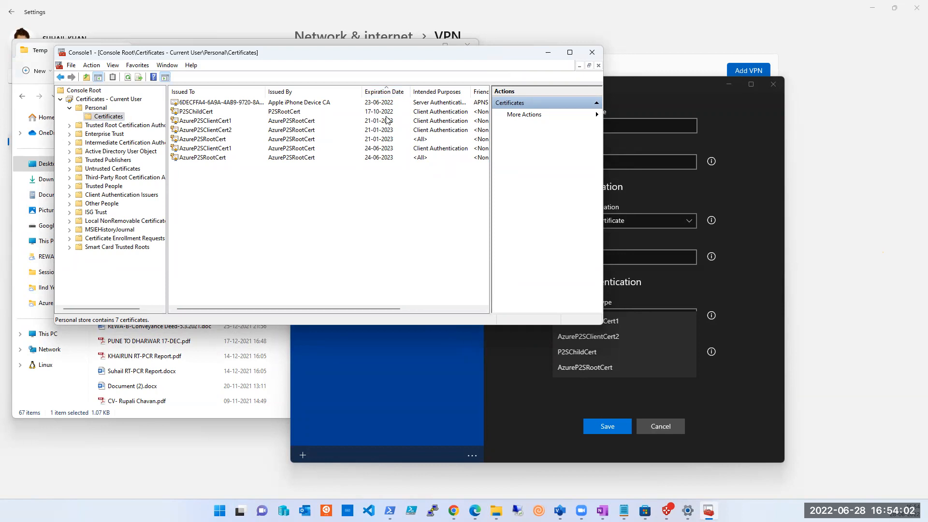
{"action": "left_click", "coordinate": [385, 93]}
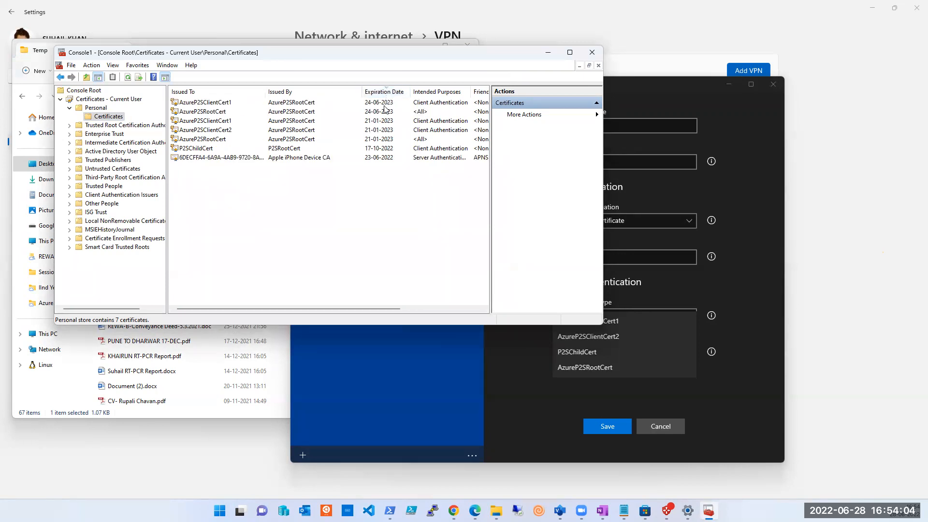
Step: Delete all AzureP2SClientCert1, AzureP2SClientCert2, AzureP2SRootCert and P2SChildCert certificates from the Personal store, keeping the Apple iPhone Device CA one
{"action": "left_click", "coordinate": [222, 104]}
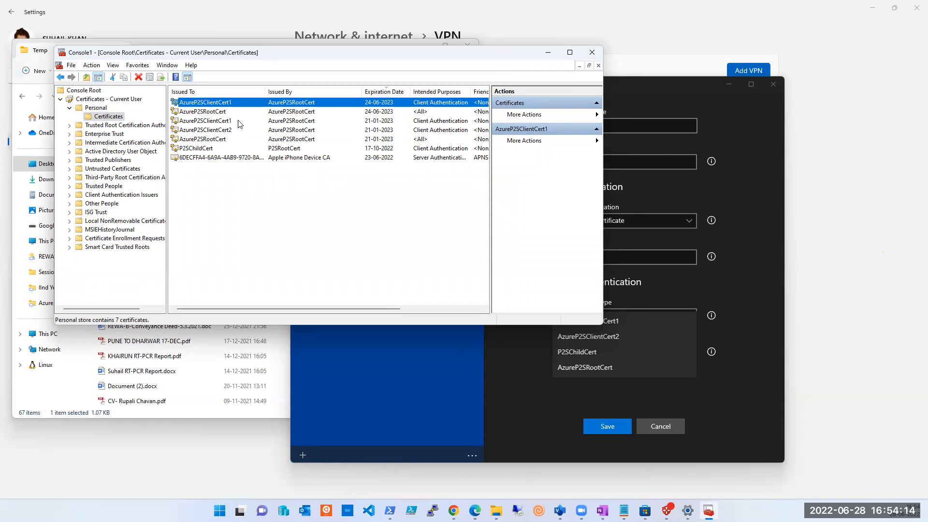
{"action": "key", "text": "ctrl+a"}
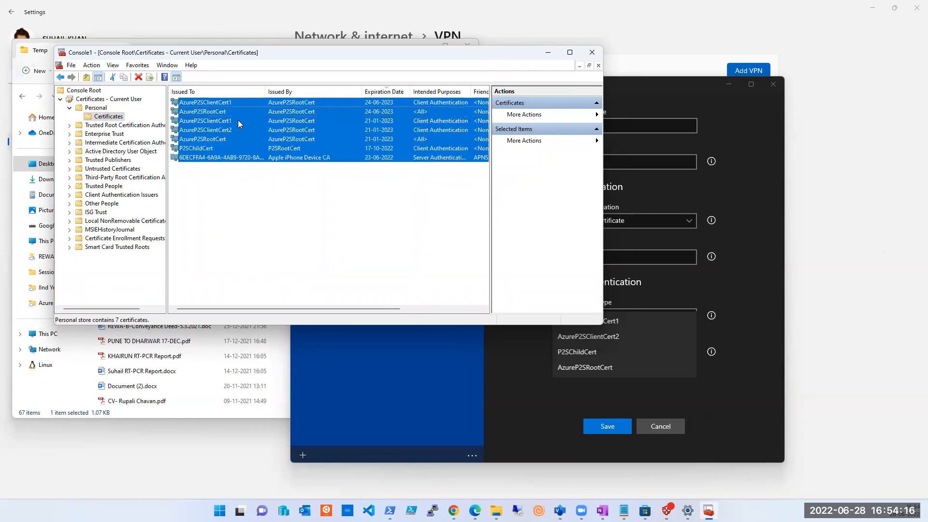
{"action": "key", "text": "Down"}
{"action": "key", "text": "Up"}
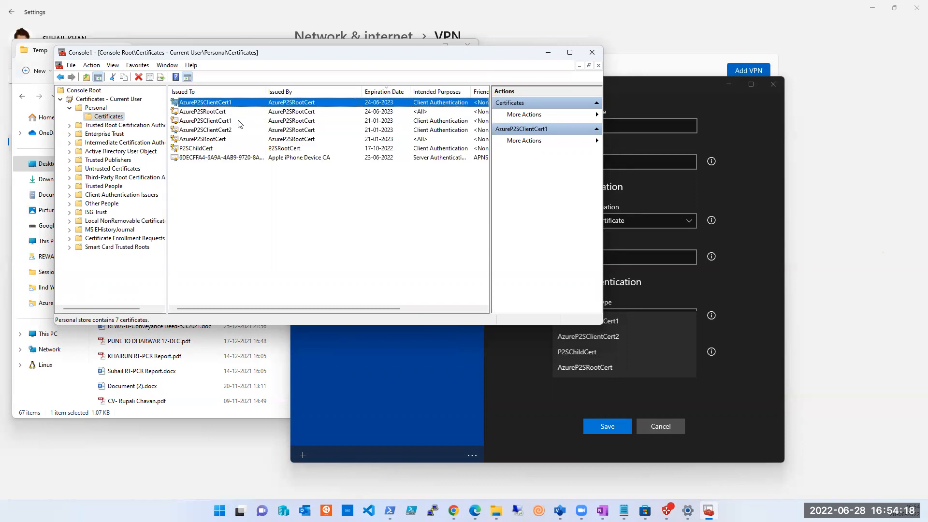
{"action": "key", "text": "shift+Down"}
{"action": "key", "text": "shift+Down"}
{"action": "key", "text": "shift+Down"}
{"action": "key", "text": "shift+Down"}
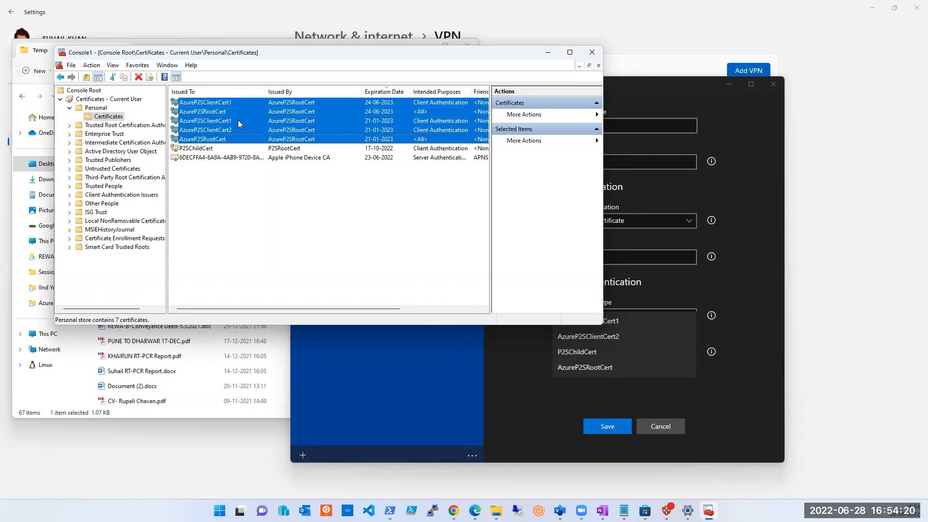
{"action": "key", "text": "shift+Down"}
{"action": "key", "text": "Delete"}
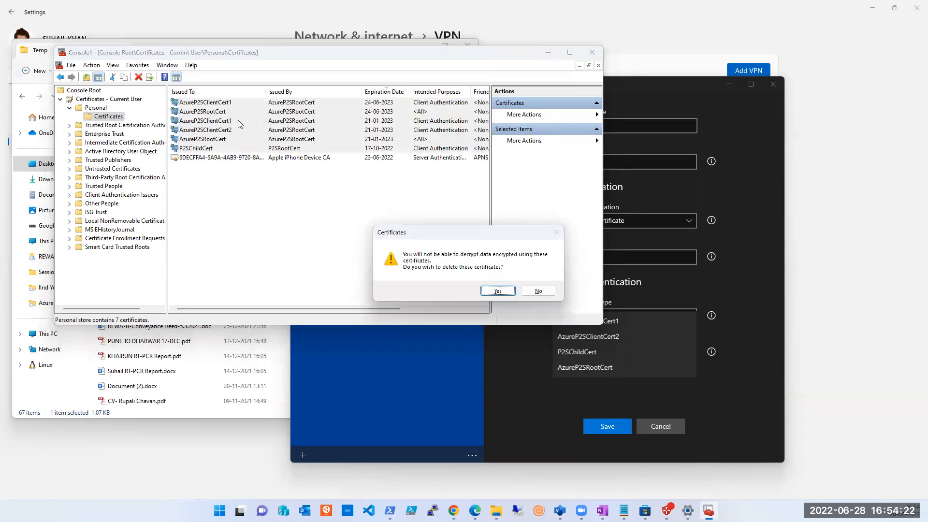
{"action": "key", "text": "Return"}
Step: Start importing a certificate into the Personal store and browse to the Desktop Temp folder, showing all file types
{"action": "right_click", "coordinate": [237, 125]}
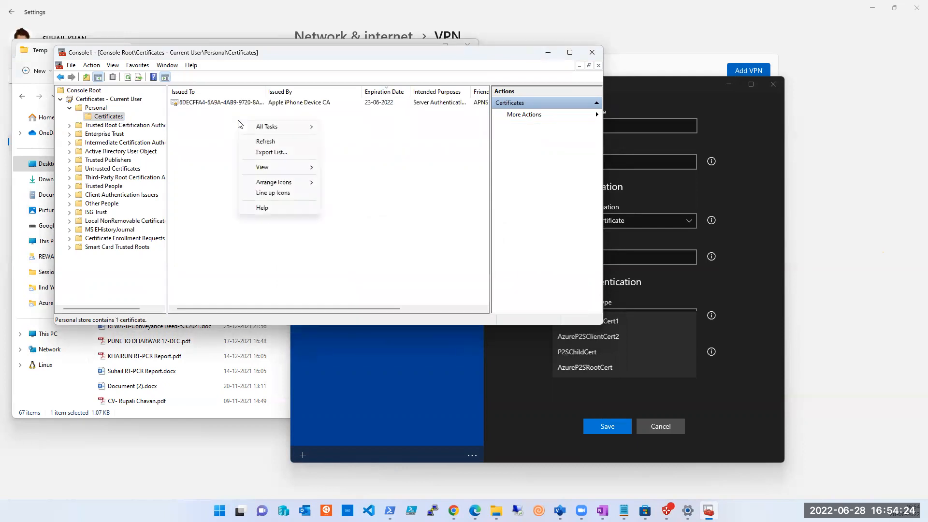
{"action": "mouse_move", "coordinate": [291, 132]}
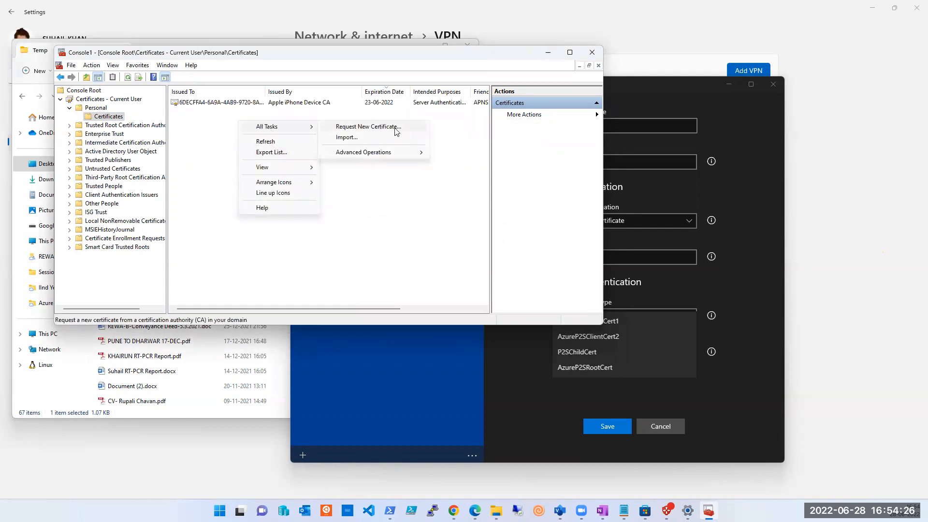
{"action": "left_click", "coordinate": [369, 138]}
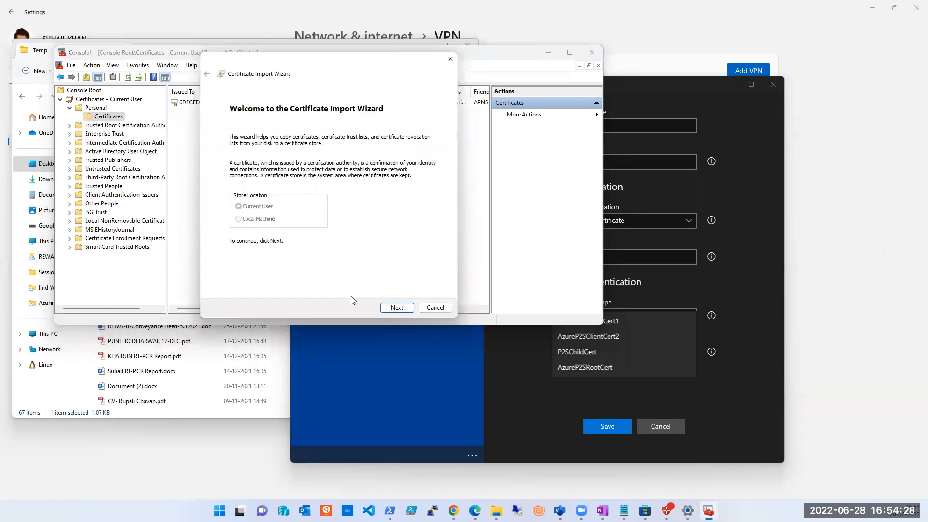
{"action": "left_click", "coordinate": [391, 309]}
{"action": "left_click", "coordinate": [408, 152]}
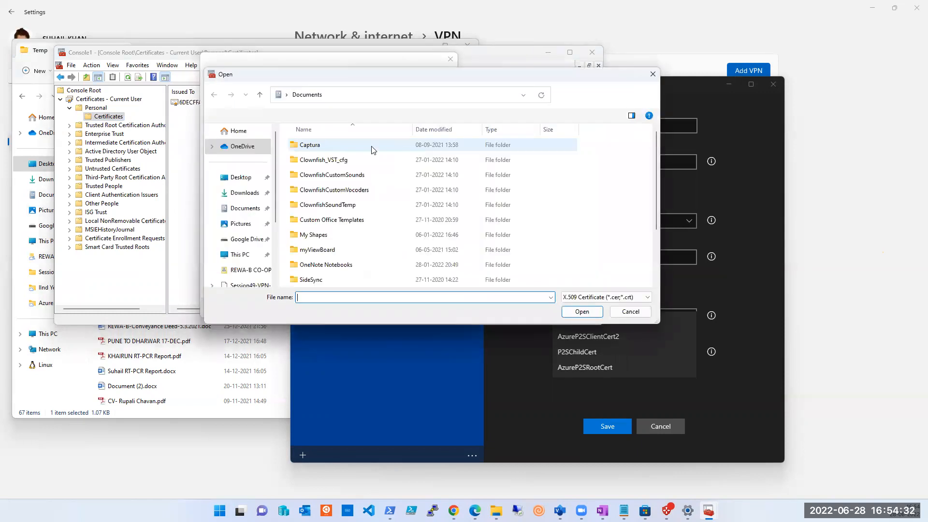
{"action": "left_click", "coordinate": [241, 177]}
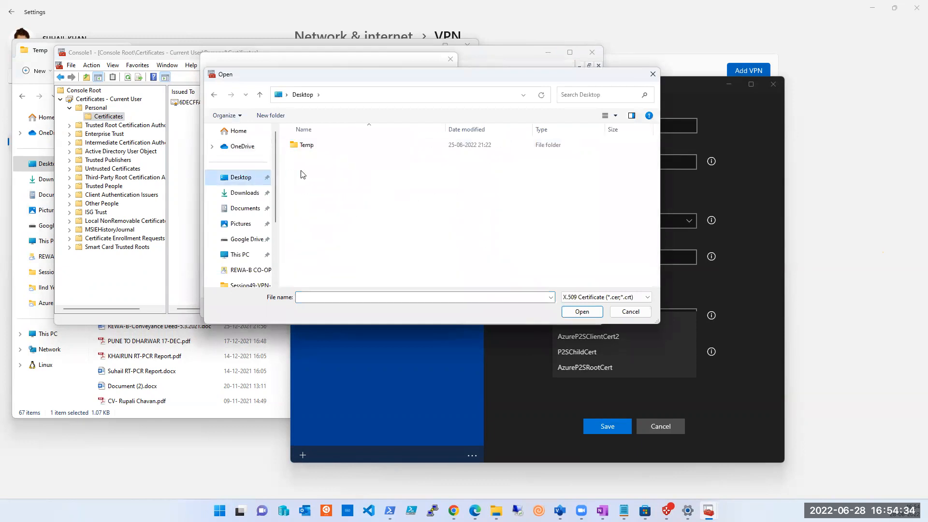
{"action": "double_click", "coordinate": [306, 146]}
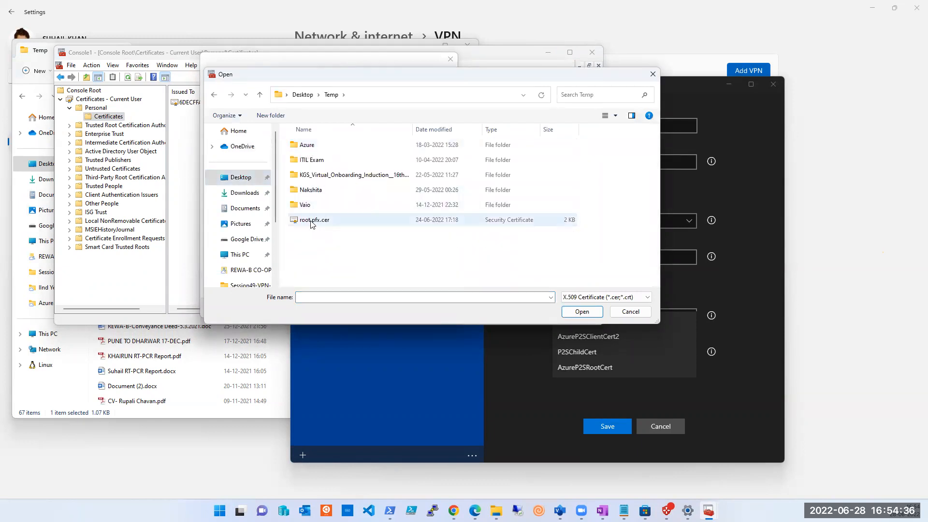
{"action": "left_click", "coordinate": [578, 299]}
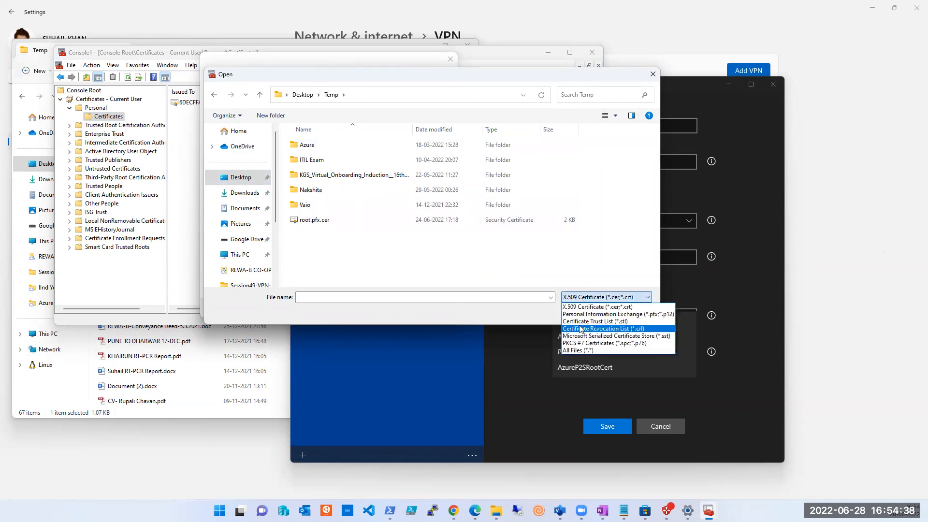
{"action": "left_click", "coordinate": [579, 351]}
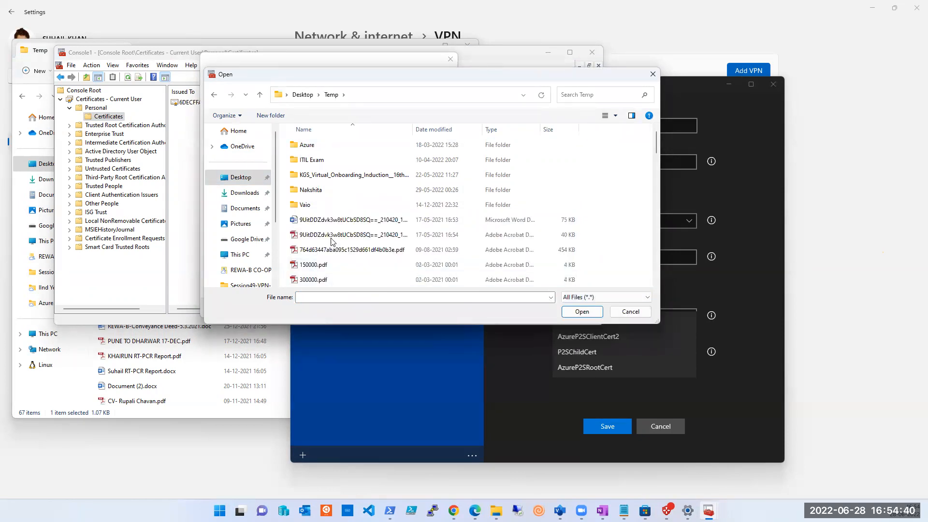
Step: Sort the Temp folder's files by type and choose client.pfx as the file to import
{"action": "scroll", "coordinate": [336, 232], "scroll_direction": "down", "scroll_amount": 3}
{"action": "scroll", "coordinate": [337, 232], "scroll_direction": "up", "scroll_amount": 3}
{"action": "left_click", "coordinate": [489, 130]}
{"action": "scroll", "coordinate": [406, 242], "scroll_direction": "down", "scroll_amount": 15}
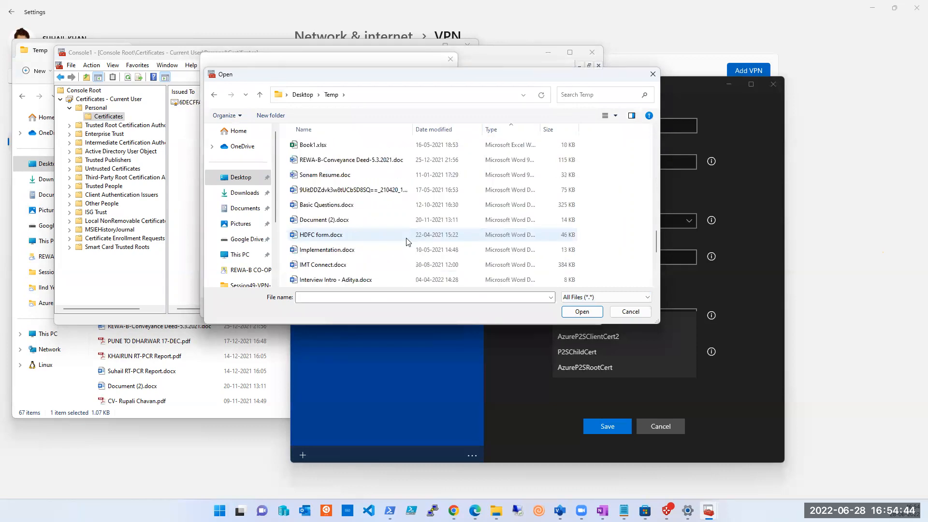
{"action": "left_click", "coordinate": [312, 221]}
{"action": "left_click", "coordinate": [577, 315]}
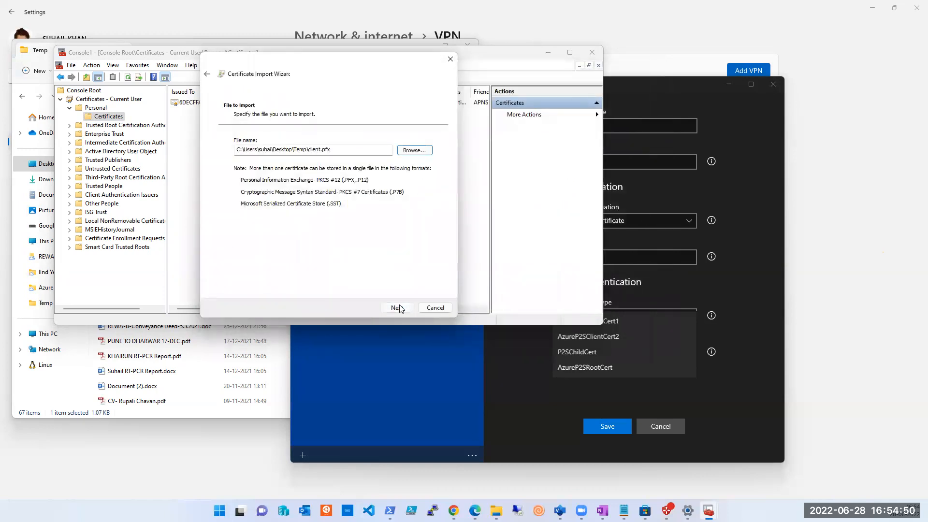
Step: Complete the client.pfx import into the Personal store with the default import options, then select the imported AzureP2SClientCert1
{"action": "left_click", "coordinate": [396, 307]}
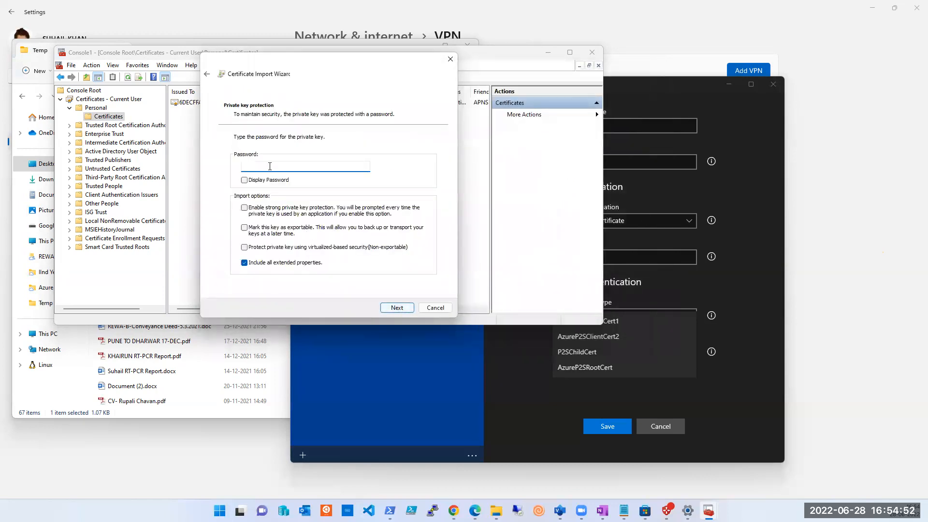
{"action": "left_click", "coordinate": [396, 308]}
{"action": "left_click", "coordinate": [397, 308]}
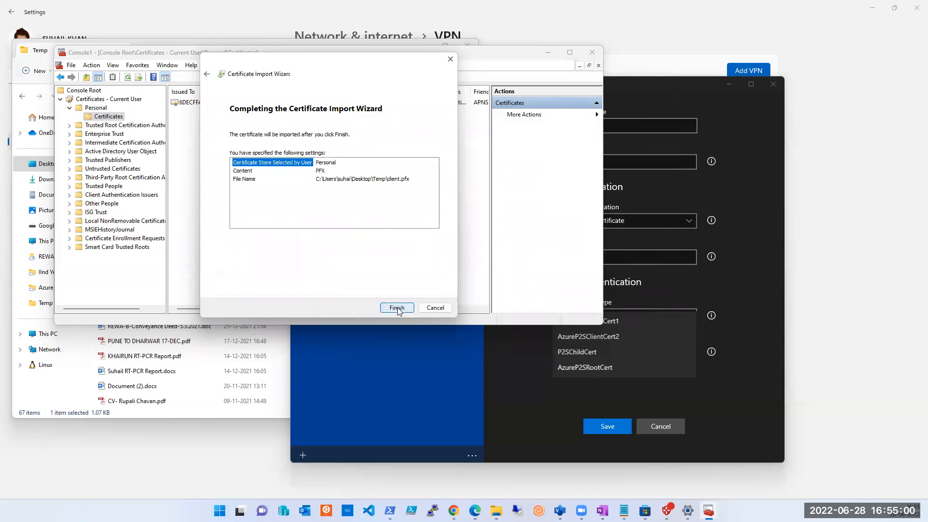
{"action": "left_click", "coordinate": [397, 308]}
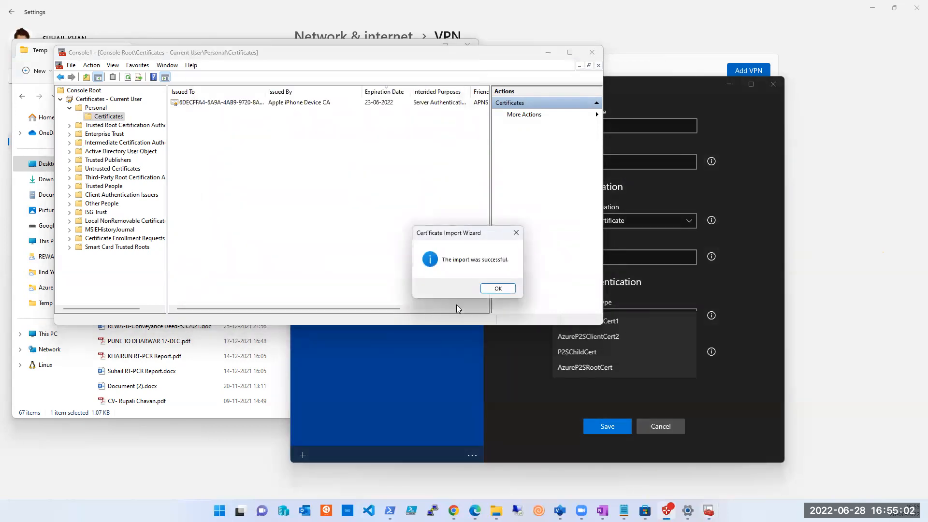
{"action": "left_click", "coordinate": [498, 289]}
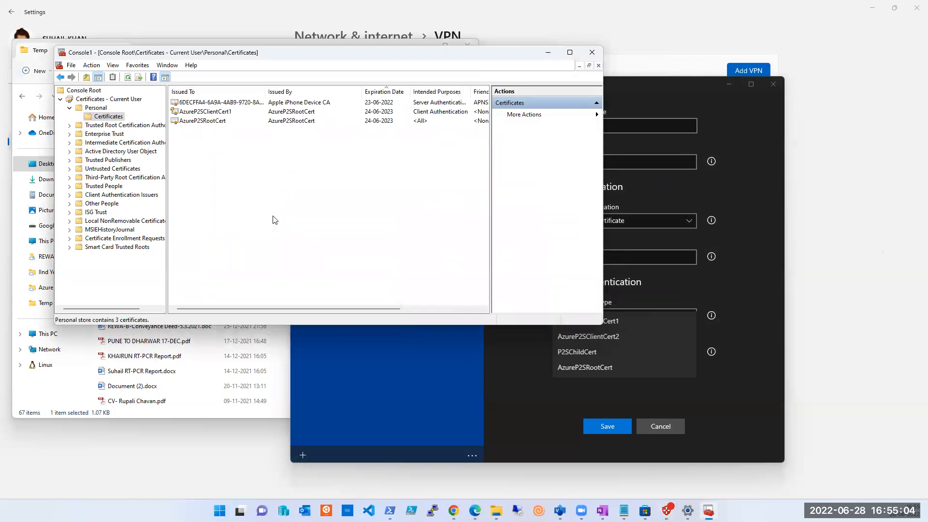
{"action": "left_click", "coordinate": [213, 128]}
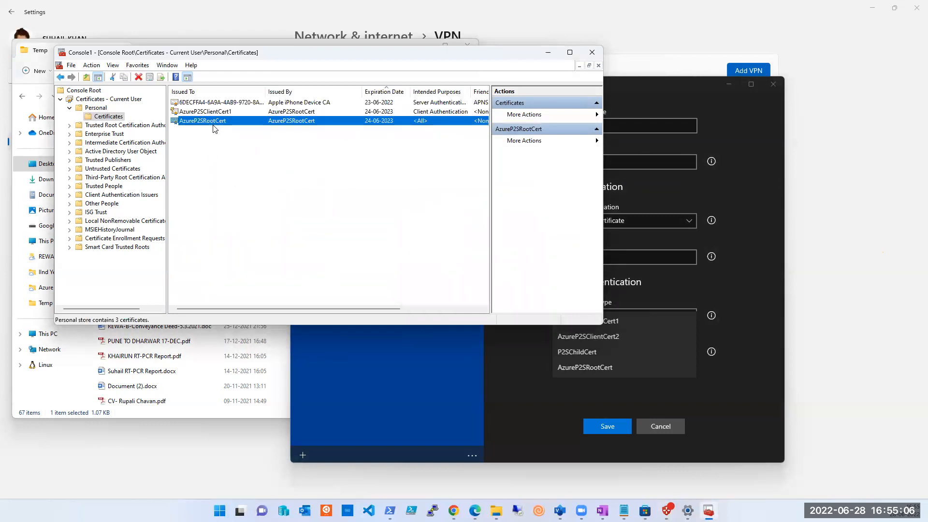
{"action": "left_click", "coordinate": [276, 113]}
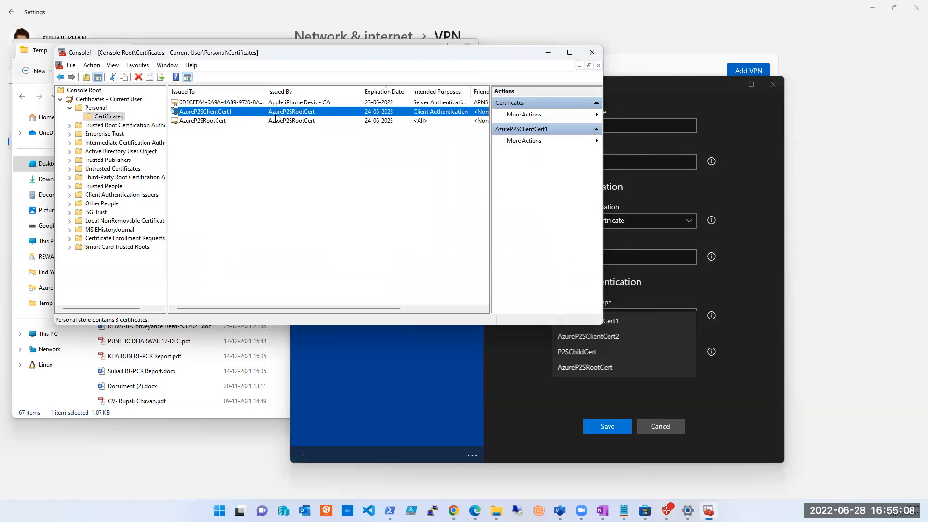
Step: Return to the Azure VPN Client, copy the VPN server address from the unsaved Azure P2S connection, and discard that connection
{"action": "left_click", "coordinate": [722, 386]}
{"action": "left_click", "coordinate": [618, 355]}
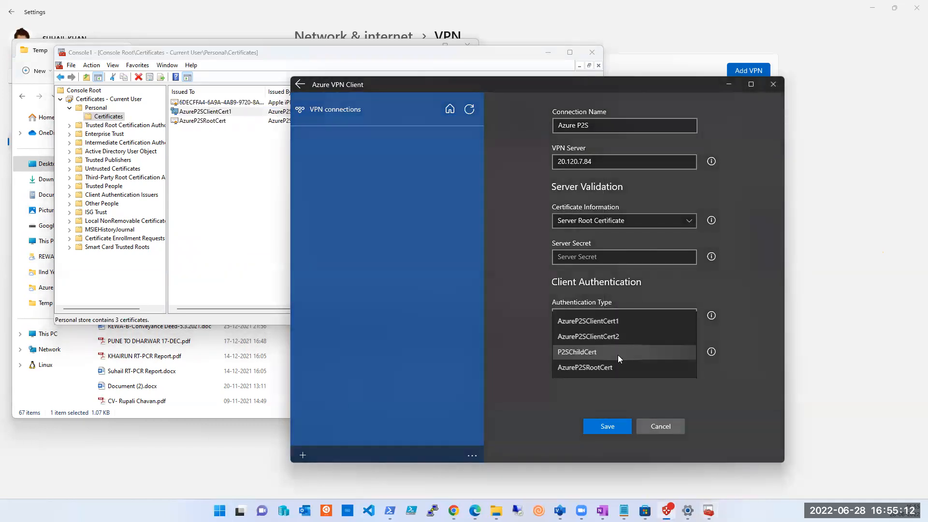
{"action": "left_click", "coordinate": [434, 230]}
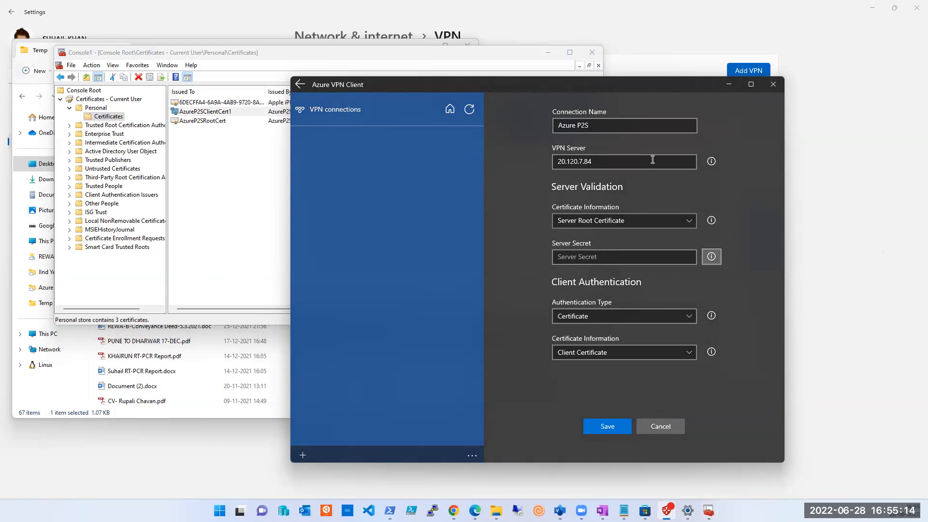
{"action": "left_click", "coordinate": [664, 432]}
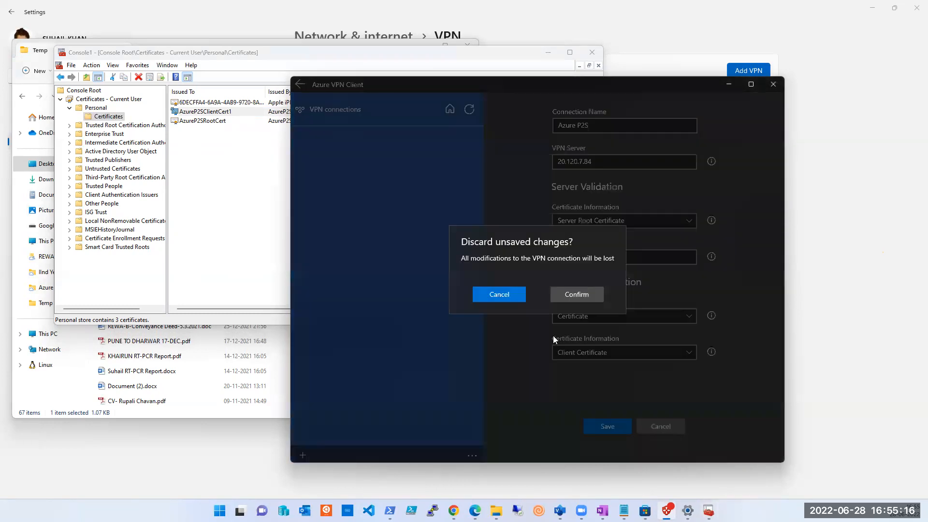
{"action": "left_click", "coordinate": [488, 296]}
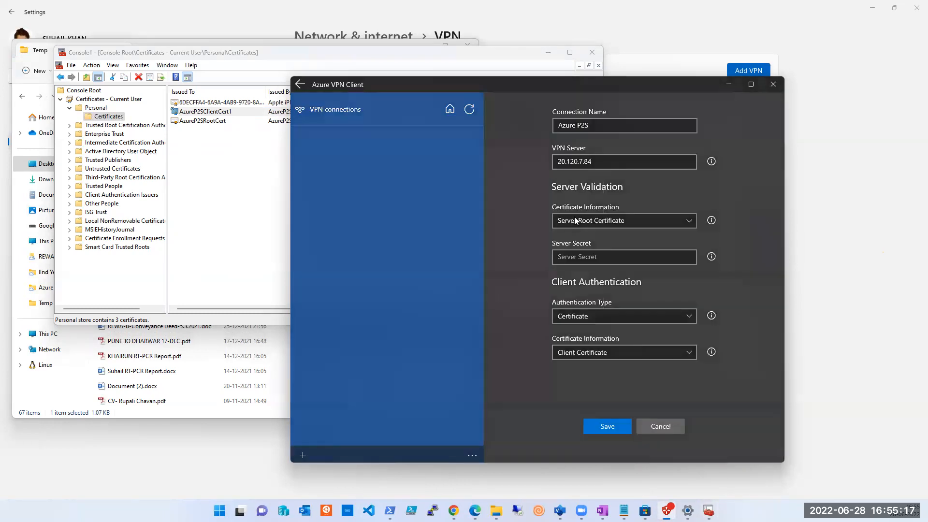
{"action": "left_click", "coordinate": [613, 163]}
{"action": "key", "text": "ctrl+a"}
{"action": "key", "text": "ctrl+c"}
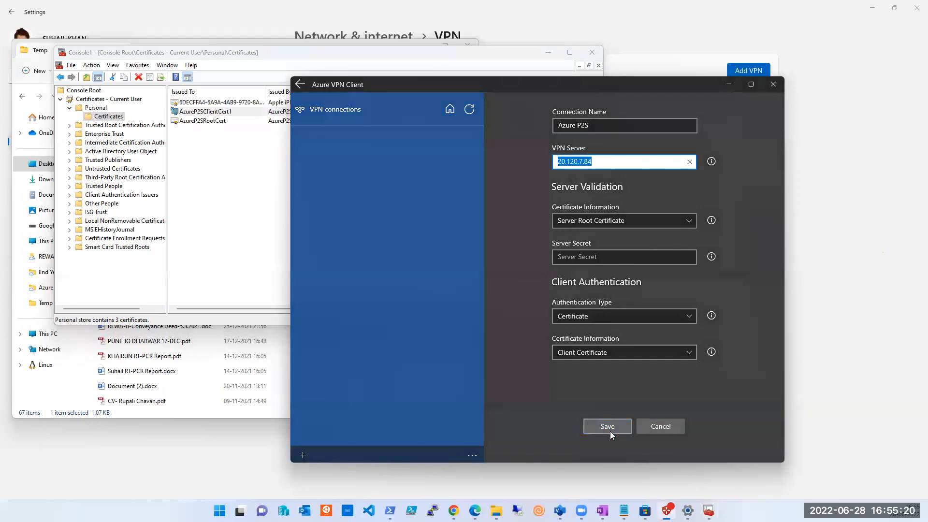
{"action": "left_click", "coordinate": [662, 431]}
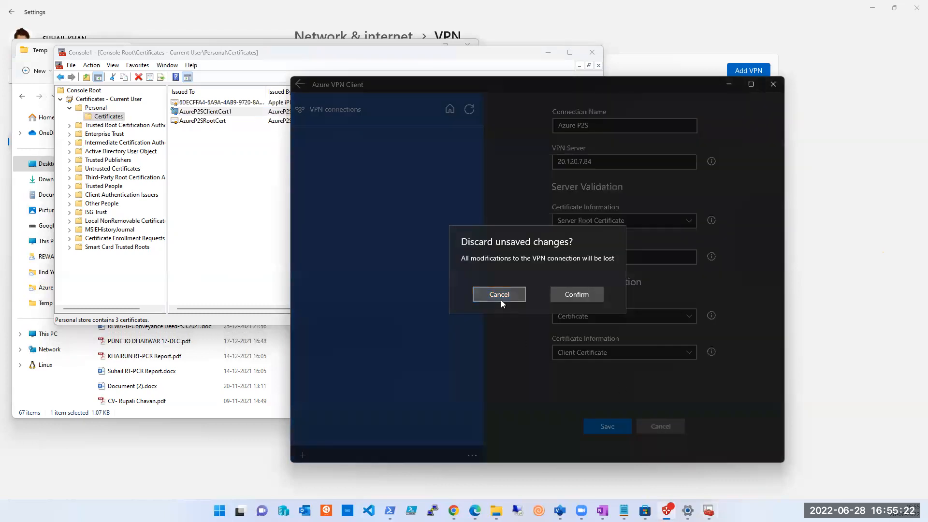
{"action": "left_click", "coordinate": [583, 296]}
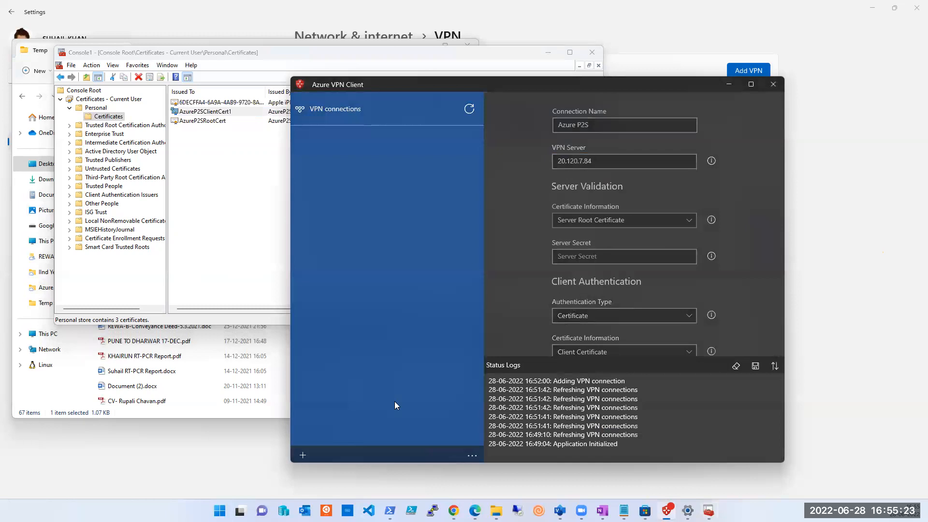
Step: Add a new VPN connection named Azure-P2S with the copied address 20.120.7.84 as its VPN server
{"action": "left_click", "coordinate": [306, 455]}
{"action": "left_click", "coordinate": [307, 423]}
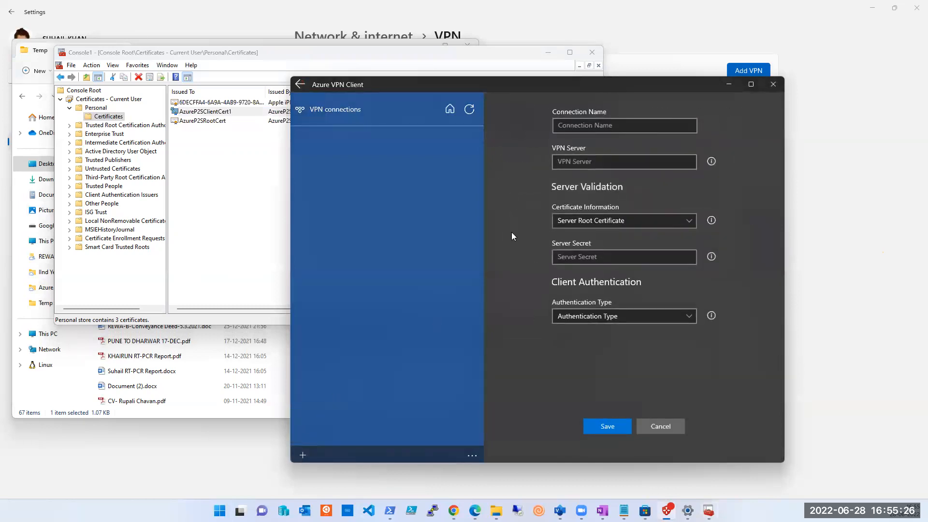
{"action": "left_click", "coordinate": [592, 125]}
{"action": "type", "text": "Az"}
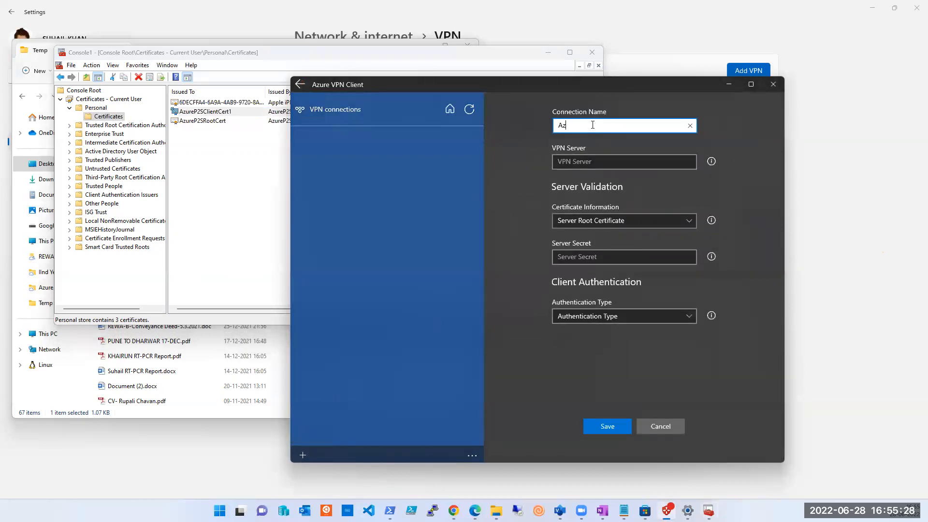
{"action": "type", "text": "ure-P2S"}
{"action": "key", "text": "Tab"}
{"action": "key", "text": "ctrl+v"}
Step: Set the client authentication type to Certificate and choose AzureP2SClientCert1 as the client certificate
{"action": "left_click", "coordinate": [613, 223]}
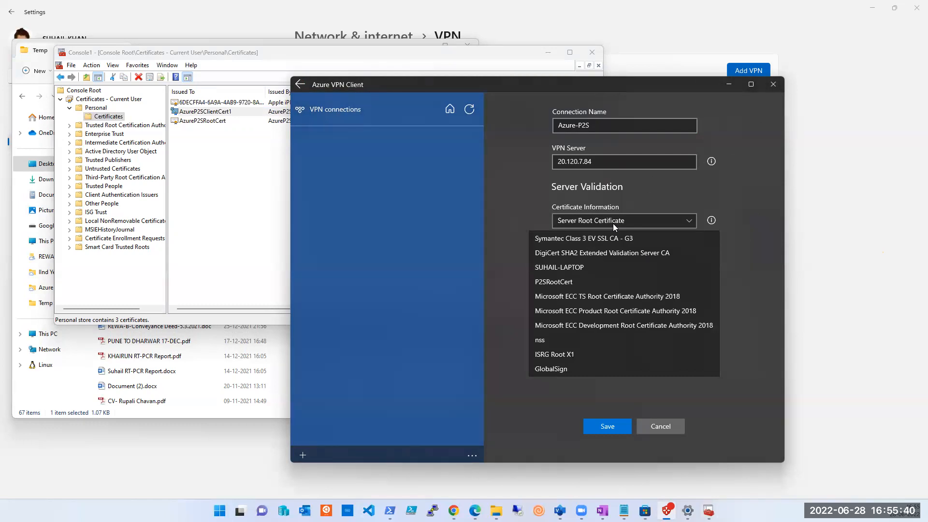
{"action": "left_click", "coordinate": [504, 226]}
{"action": "left_click", "coordinate": [609, 257]}
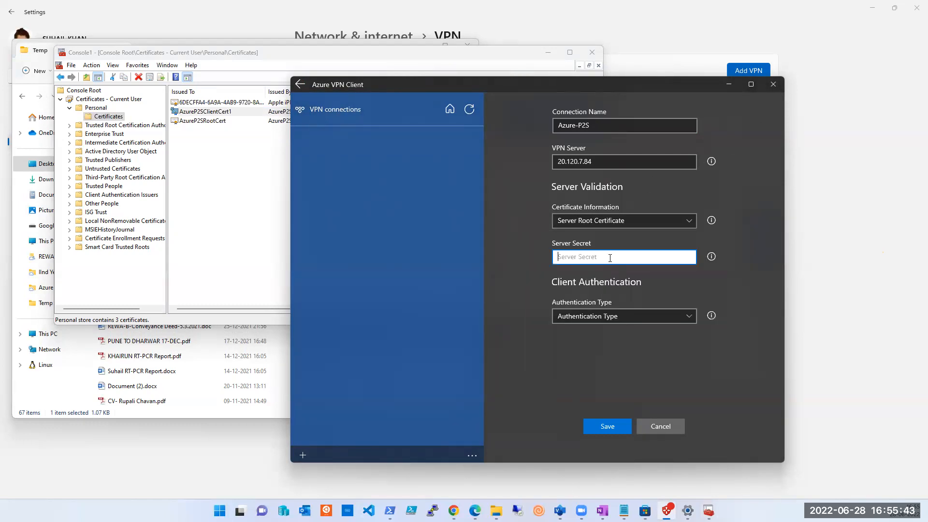
{"action": "left_click", "coordinate": [599, 317]}
{"action": "left_click", "coordinate": [584, 315]}
{"action": "left_click", "coordinate": [591, 351]}
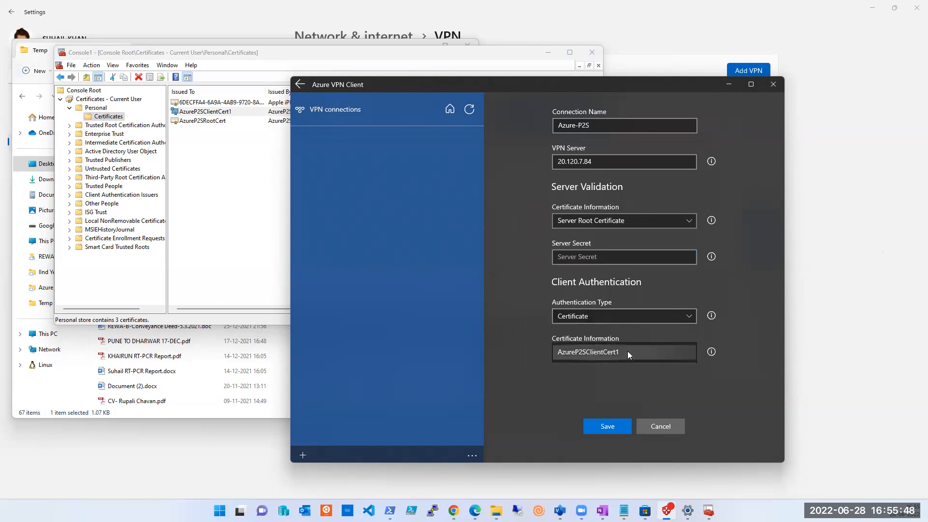
{"action": "left_click", "coordinate": [597, 360]}
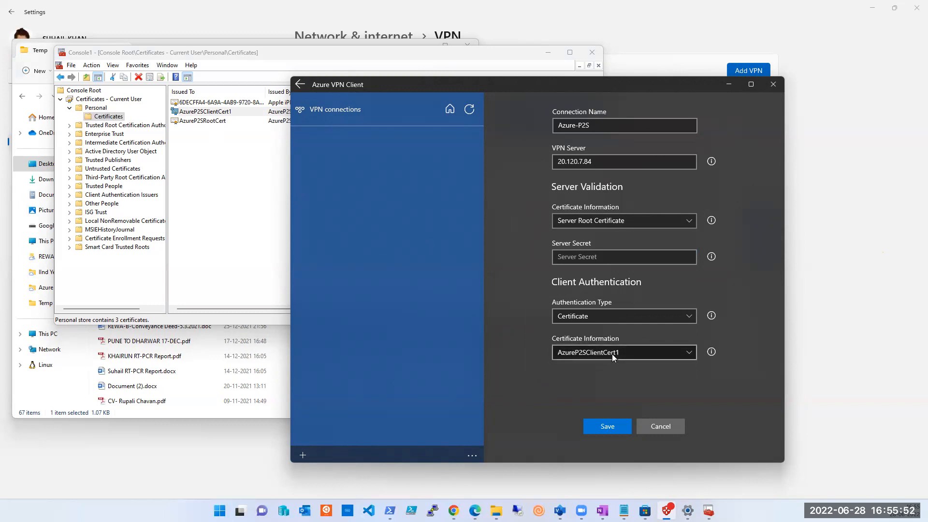
Step: Choose P2SRootCert as the server validation certificate for the Azure-P2S connection
{"action": "left_click", "coordinate": [613, 222]}
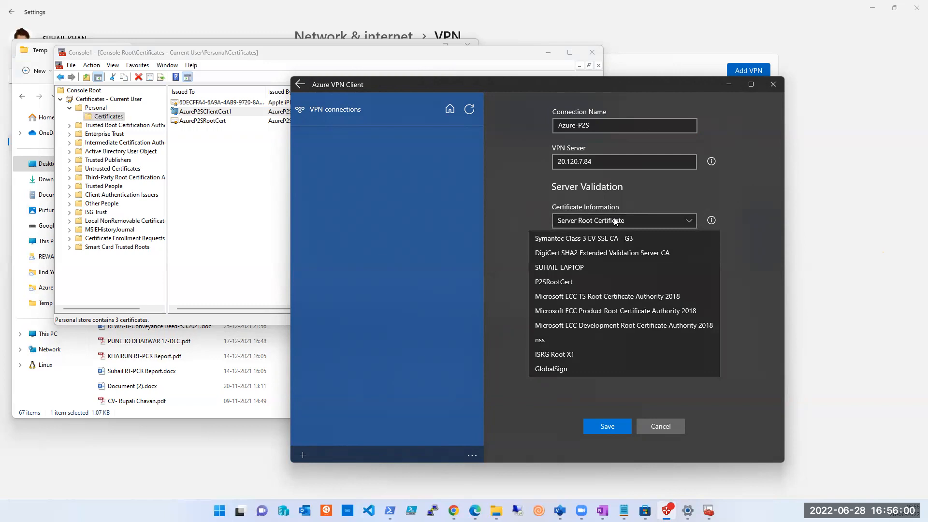
{"action": "left_click", "coordinate": [588, 278]}
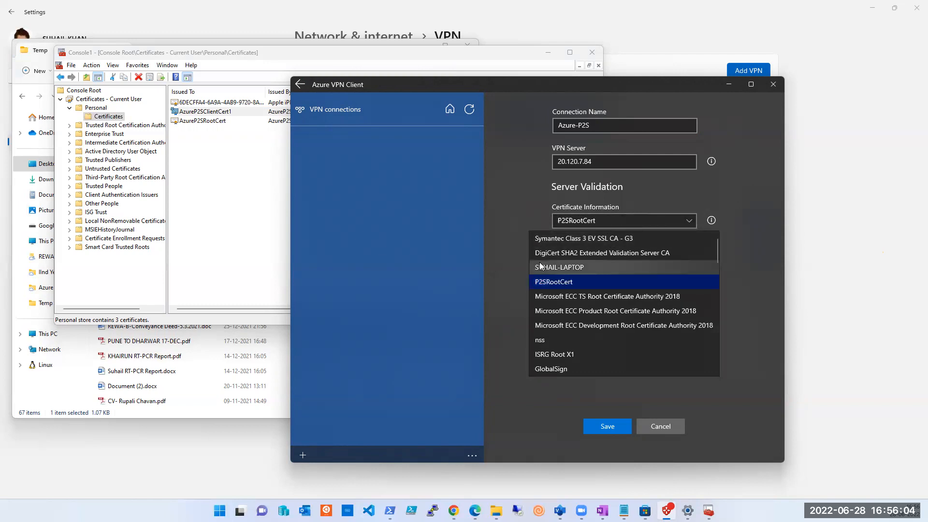
{"action": "left_click", "coordinate": [505, 291]}
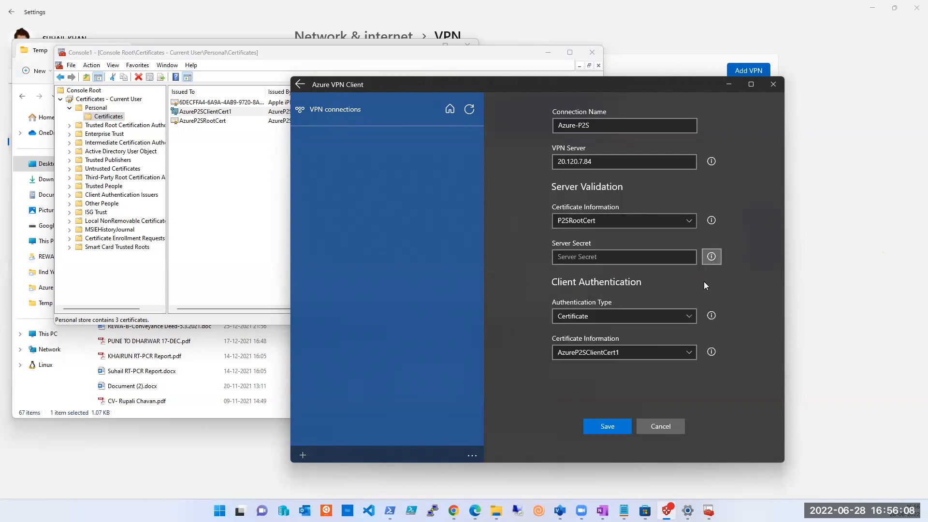
Step: Try to save the Azure-P2S connection, fill in the server secret, and try to save it again
{"action": "left_click", "coordinate": [614, 428]}
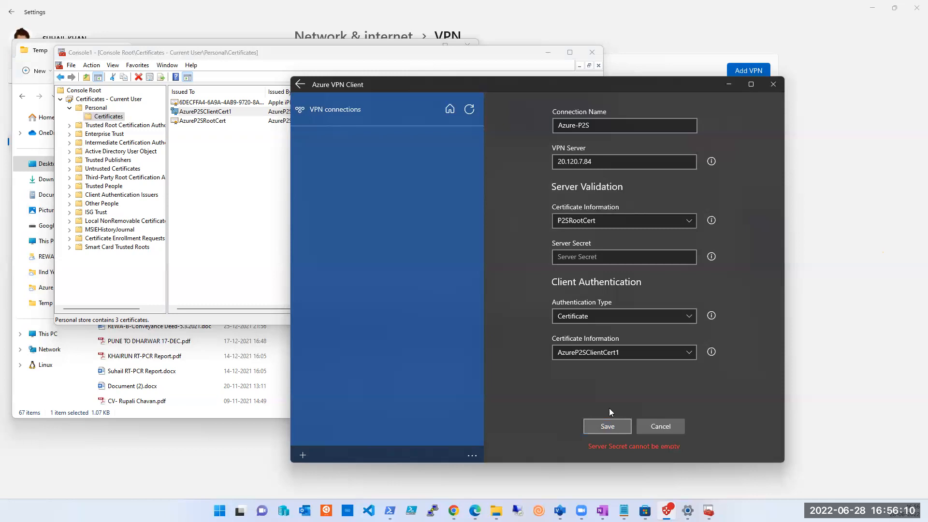
{"action": "left_click", "coordinate": [587, 259]}
{"action": "type", "text": "••"}
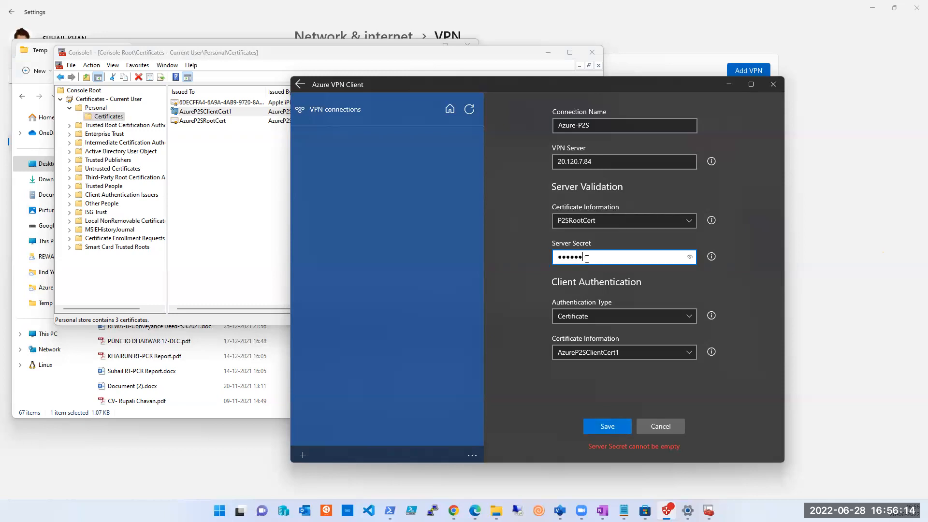
{"action": "left_click", "coordinate": [593, 429]}
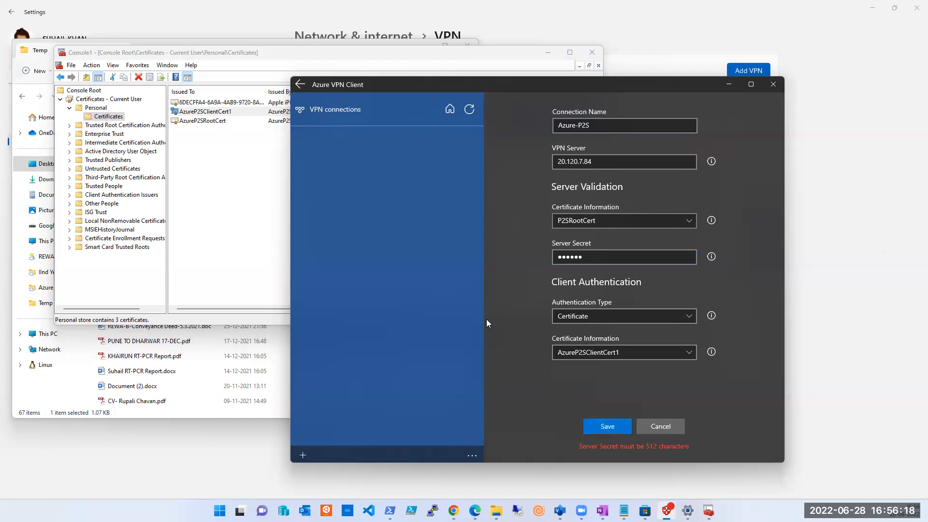
Step: In the certificates console, examine the general information, details and certification path of AzureP2SClientCert1, then close the certificate
{"action": "left_click", "coordinate": [234, 172]}
{"action": "left_click", "coordinate": [280, 115]}
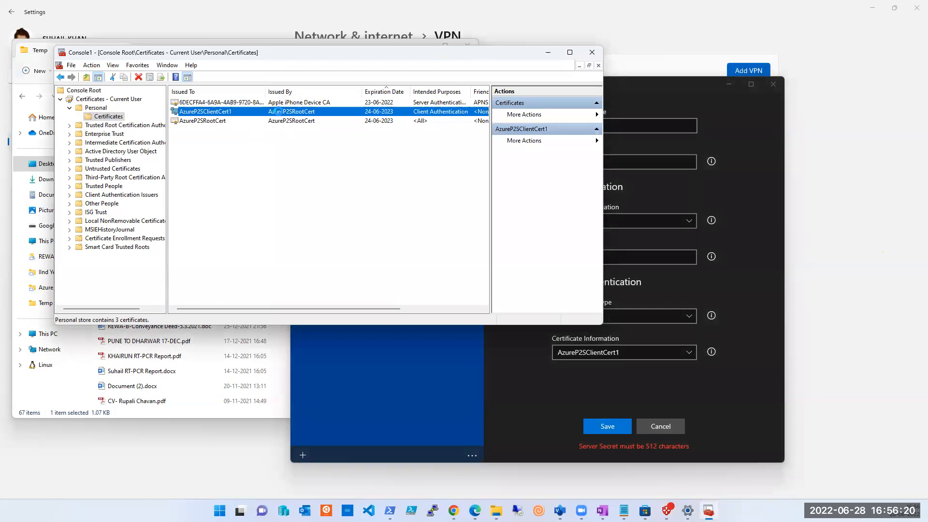
{"action": "double_click", "coordinate": [279, 115]}
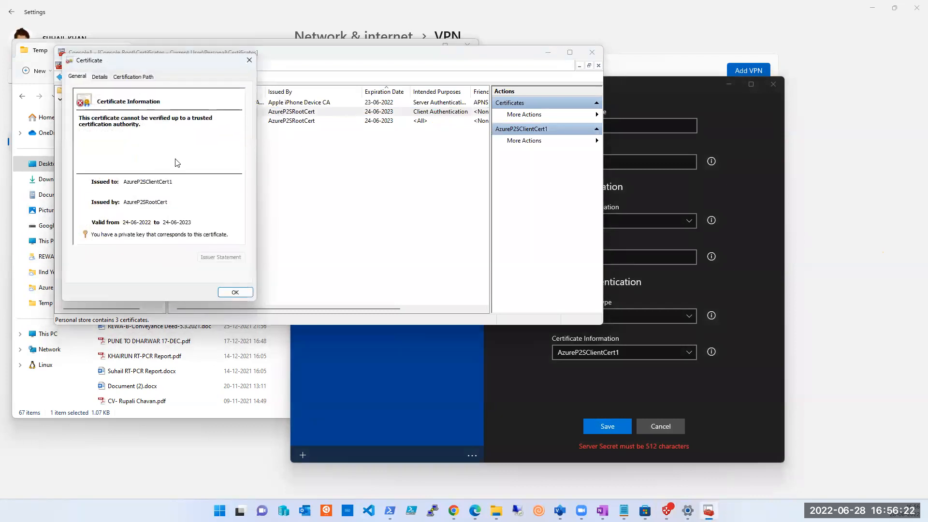
{"action": "left_click", "coordinate": [100, 78]}
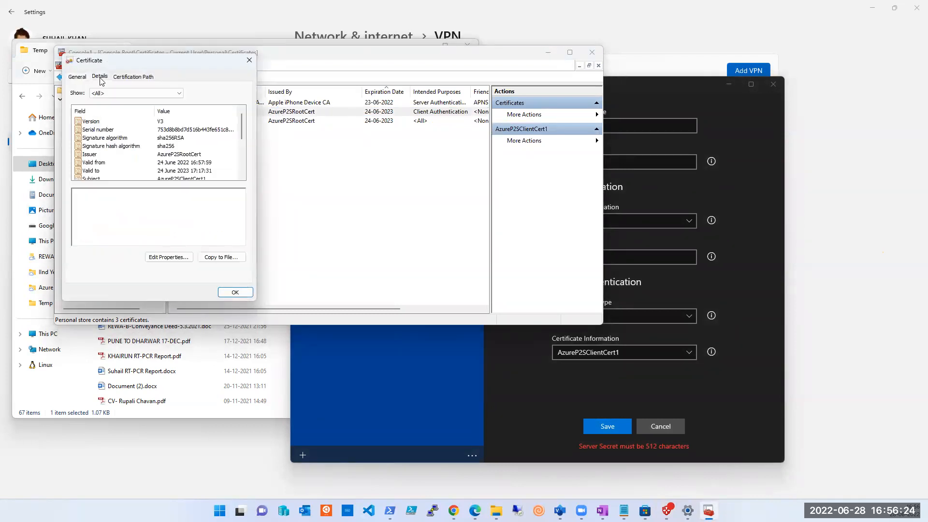
{"action": "left_click", "coordinate": [130, 79]}
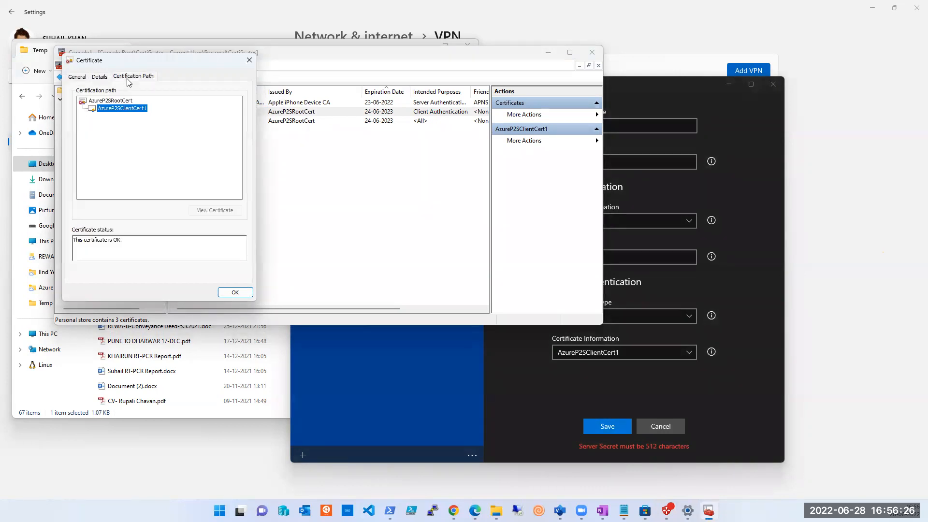
{"action": "left_click", "coordinate": [99, 78]}
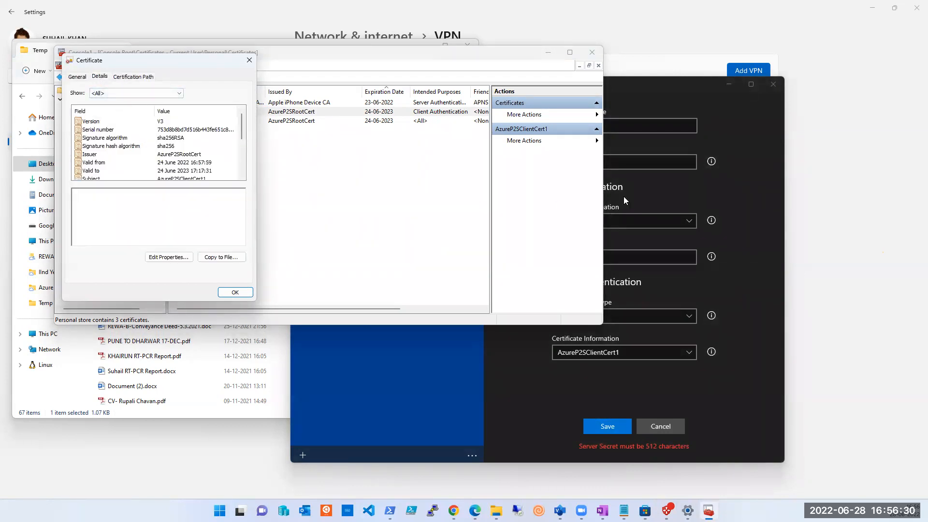
{"action": "left_click", "coordinate": [77, 78]}
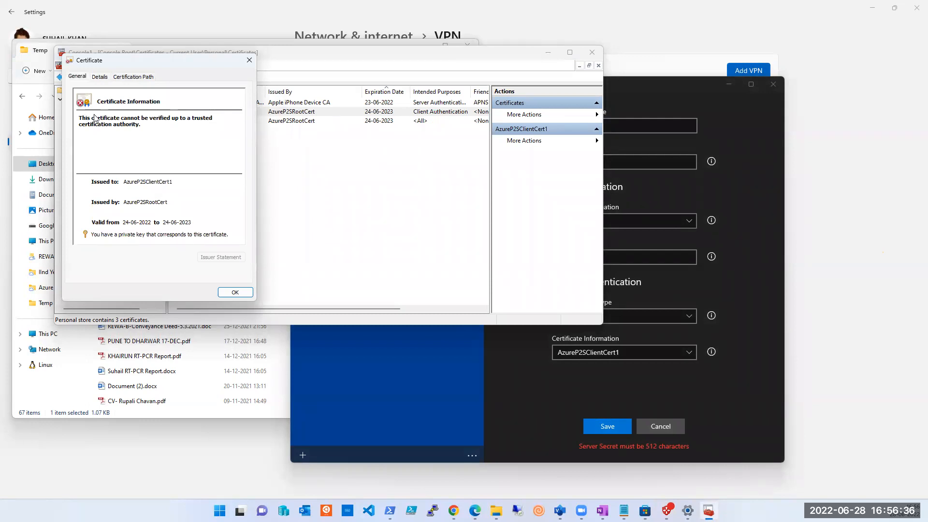
{"action": "left_click", "coordinate": [249, 62]}
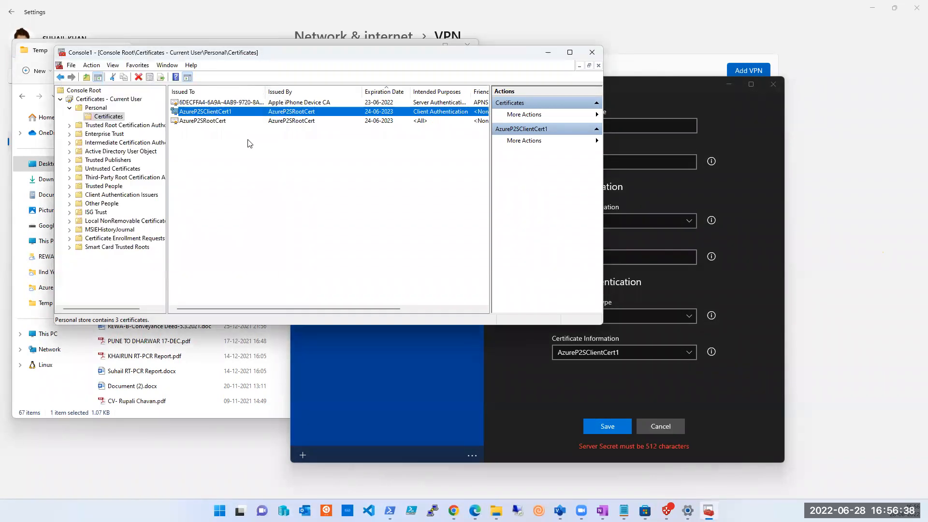
Step: View the general information of the certificate issued by Apple iPhone Device CA and close it
{"action": "left_click", "coordinate": [258, 155]}
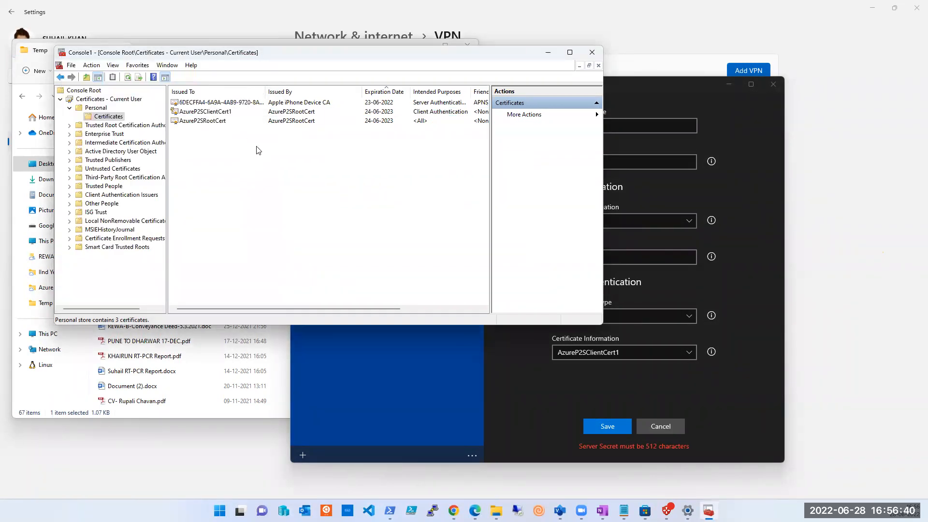
{"action": "double_click", "coordinate": [227, 103]}
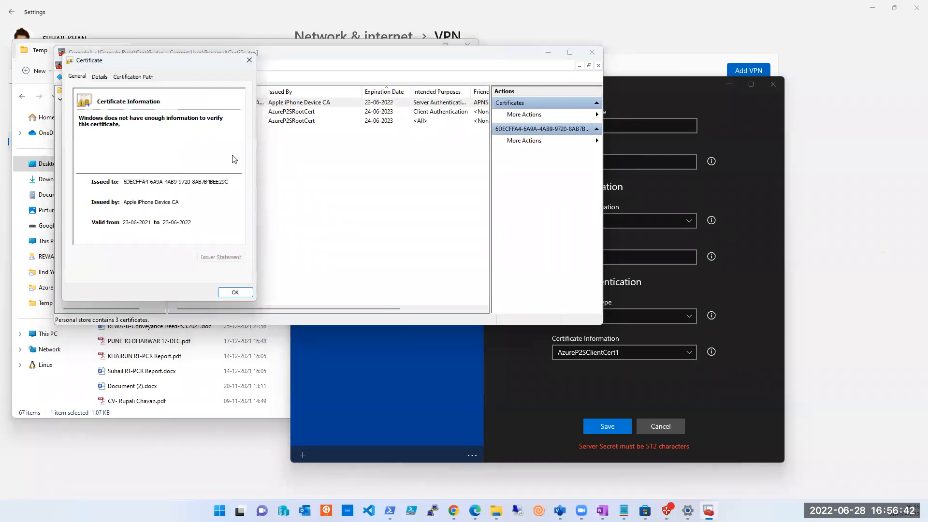
{"action": "left_click", "coordinate": [244, 63]}
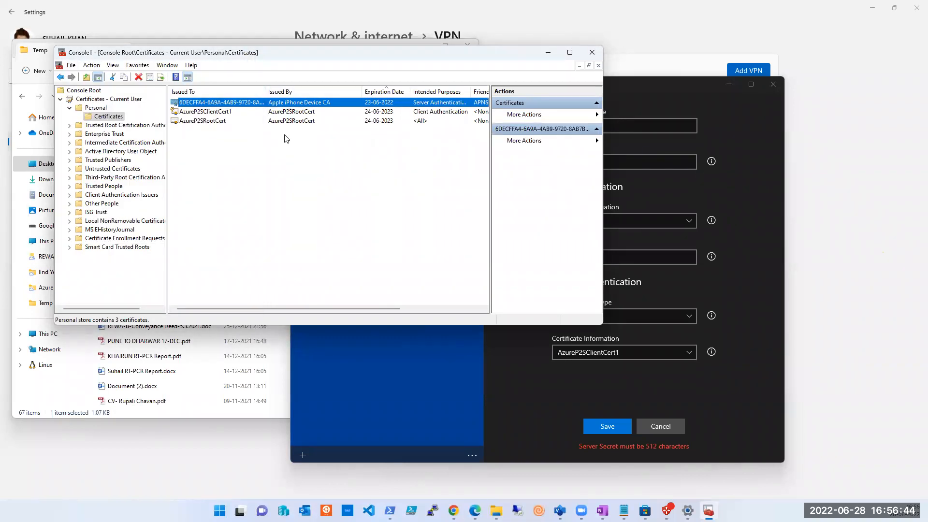
Step: Examine the details, editable properties, certification path and general information of AzureP2SRootCert, then close the certificate without changes
{"action": "left_click", "coordinate": [218, 113]}
{"action": "left_click", "coordinate": [218, 122]}
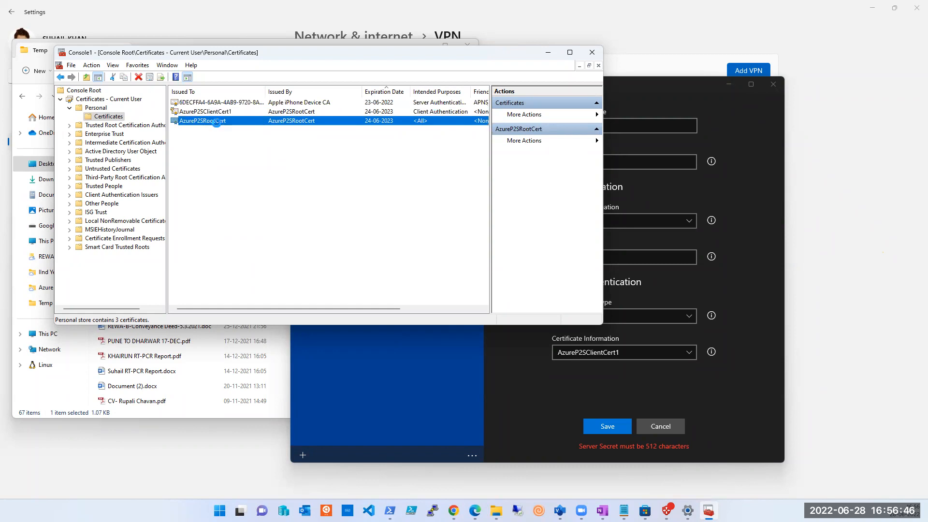
{"action": "left_click", "coordinate": [105, 78]}
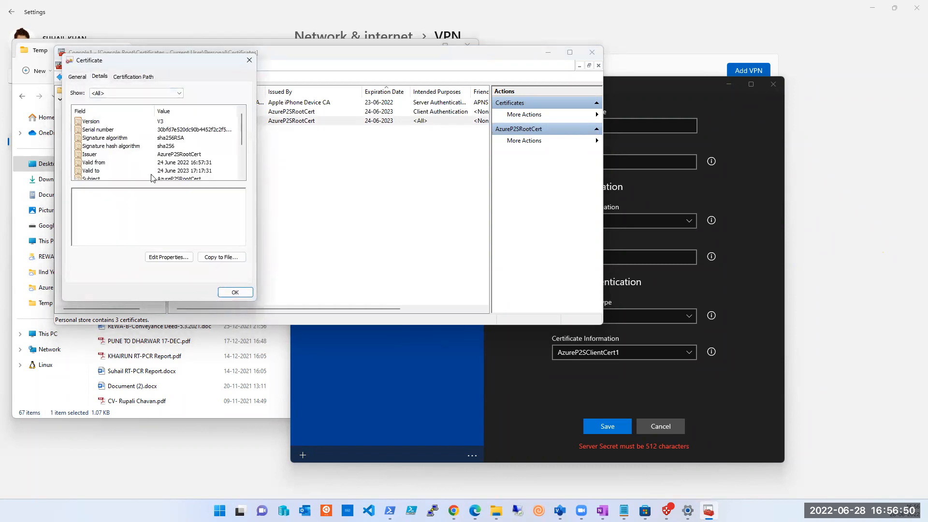
{"action": "left_click", "coordinate": [181, 258]}
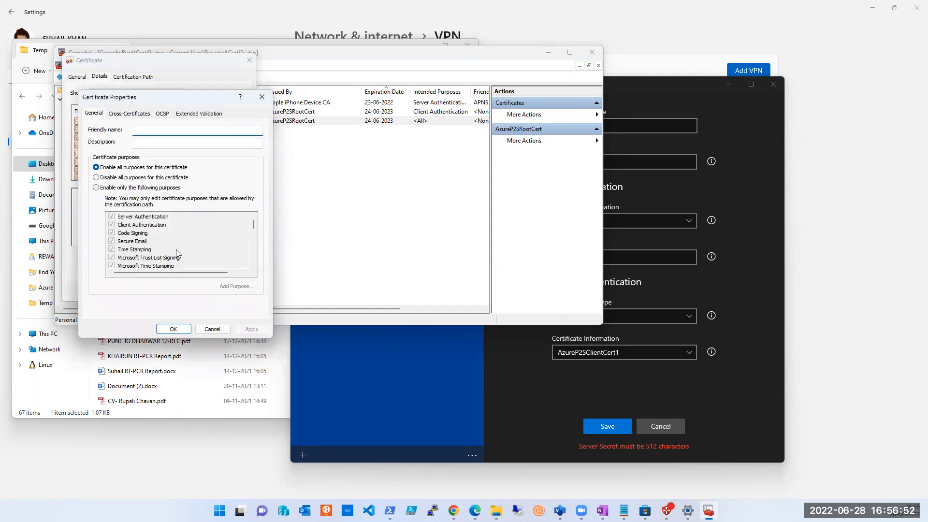
{"action": "left_click", "coordinate": [212, 329]}
{"action": "left_click", "coordinate": [125, 79]}
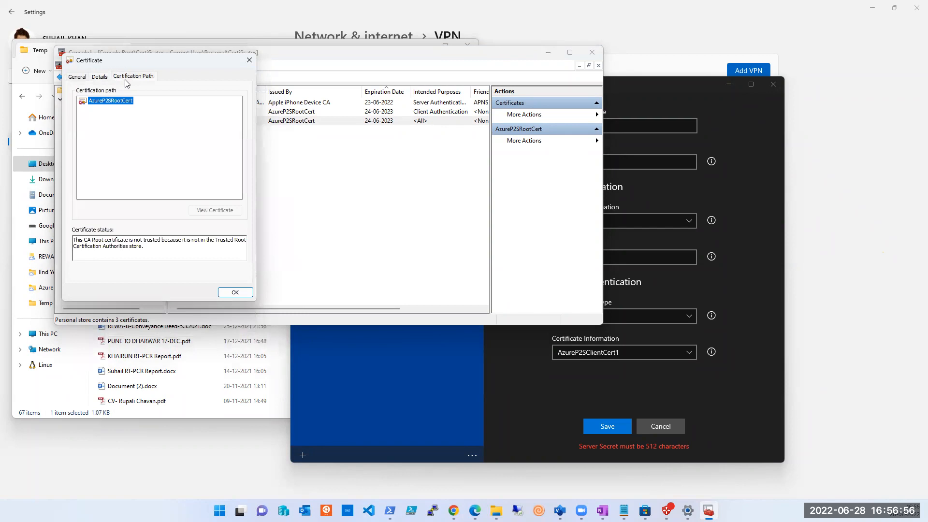
{"action": "left_click", "coordinate": [99, 77]}
{"action": "left_click", "coordinate": [77, 77]}
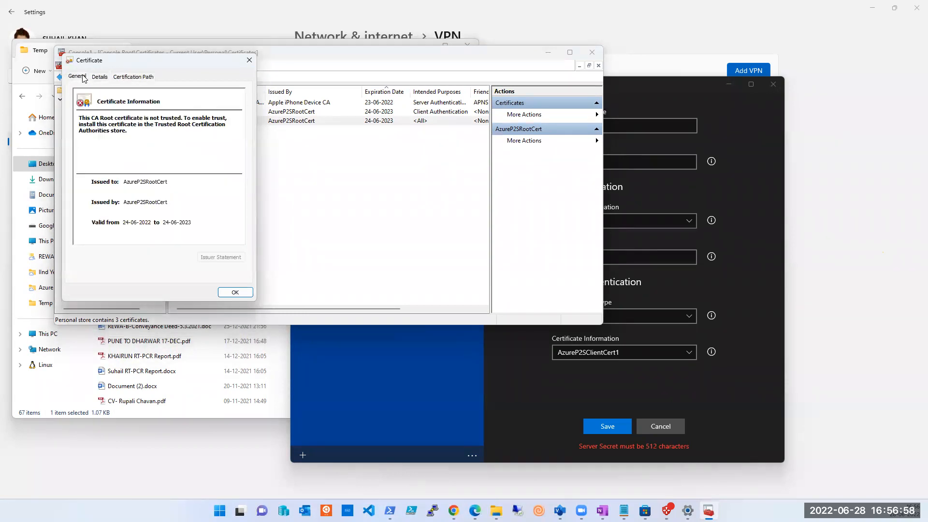
{"action": "left_click", "coordinate": [249, 60]}
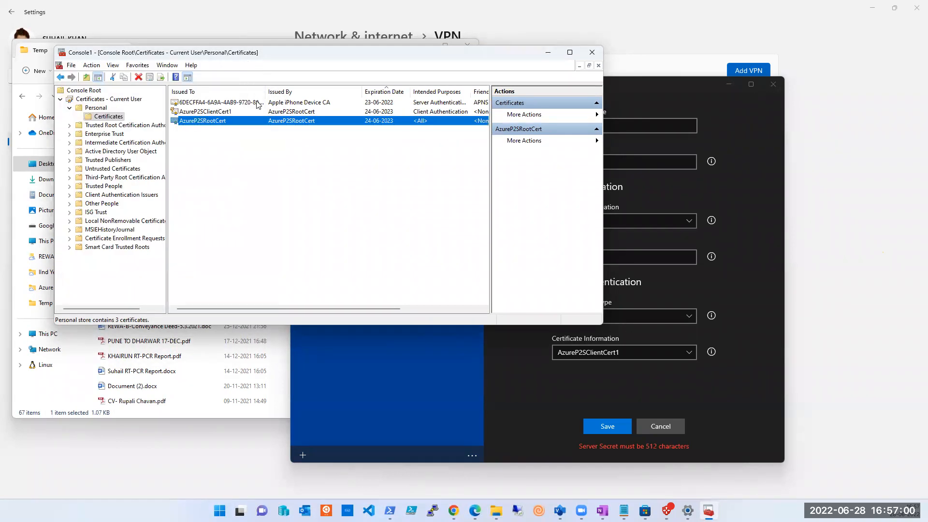
Step: Switch to the Azure VPN Client, try to reselect P2SRootCert as the server validation certificate, and try to save the Azure-P2S connection
{"action": "left_click", "coordinate": [744, 201]}
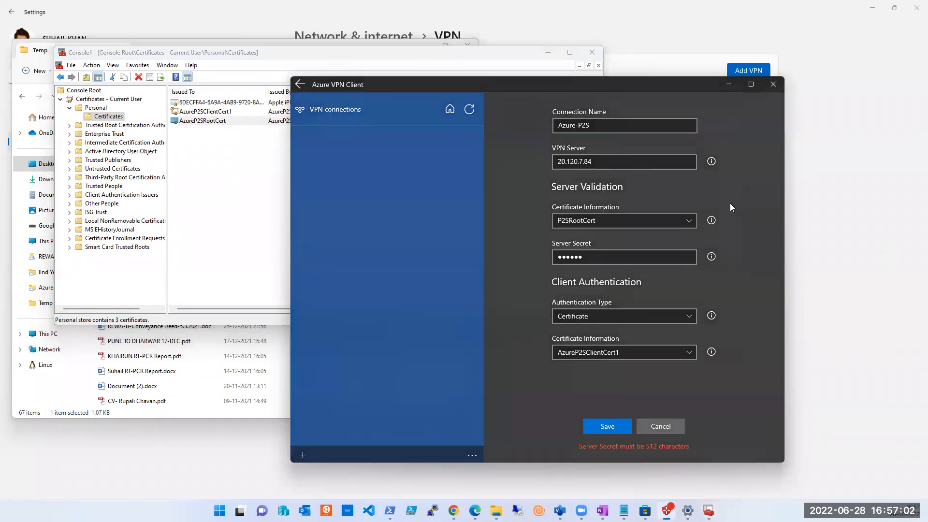
{"action": "left_click", "coordinate": [609, 221]}
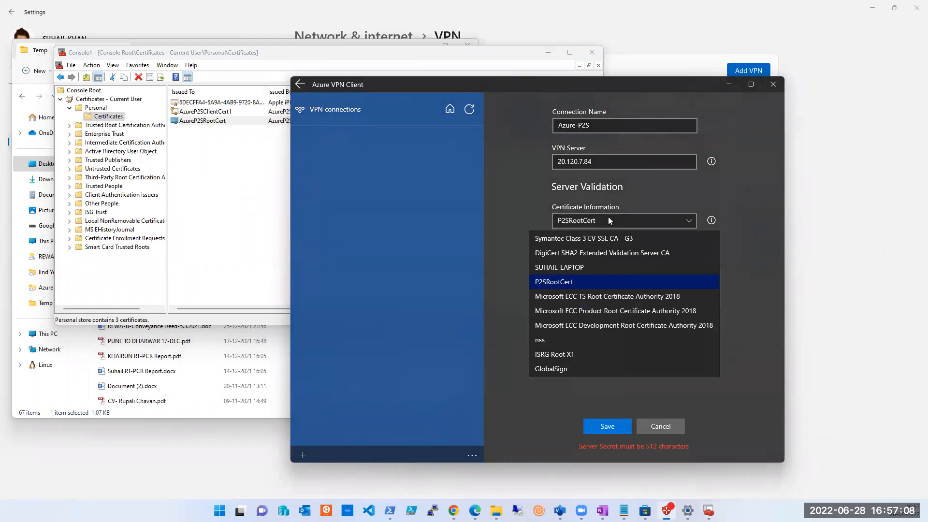
{"action": "left_click", "coordinate": [574, 283]}
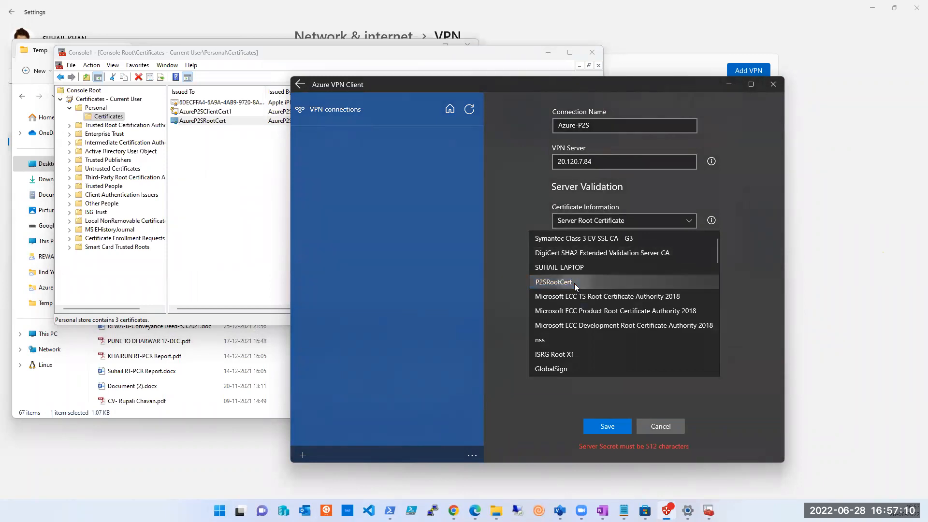
{"action": "left_click", "coordinate": [575, 283]}
{"action": "left_click", "coordinate": [574, 283]}
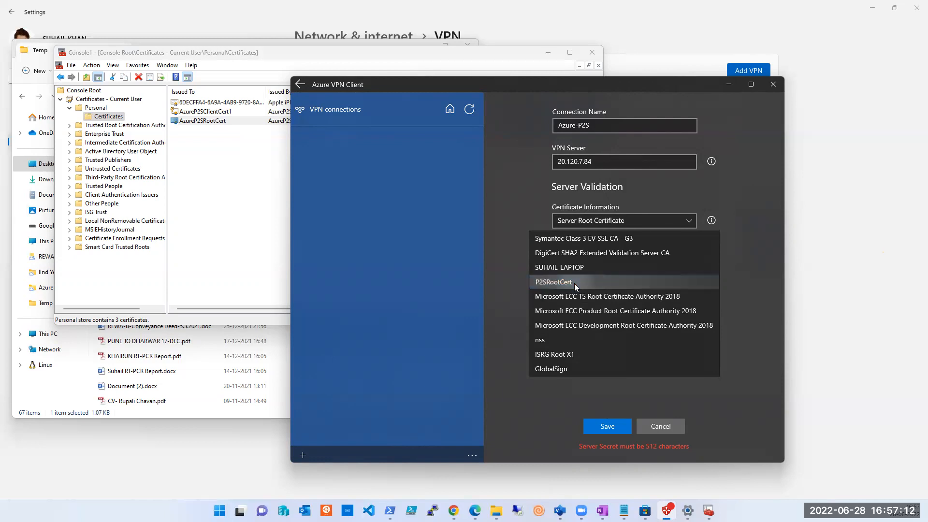
{"action": "left_click", "coordinate": [492, 215]}
{"action": "left_click", "coordinate": [608, 426]}
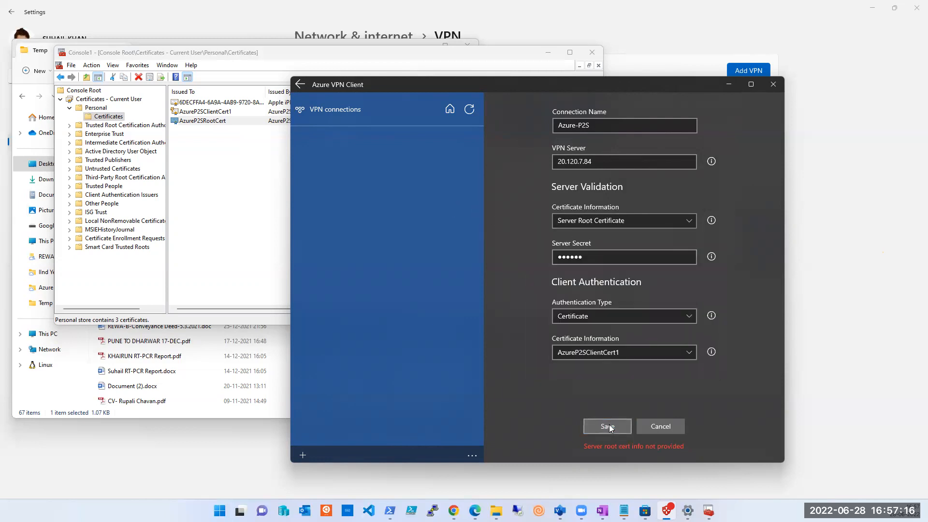
Step: Choose P2SRootCert for server validation in the Azure-P2S connection and read the help on the server secret
{"action": "left_click", "coordinate": [593, 222]}
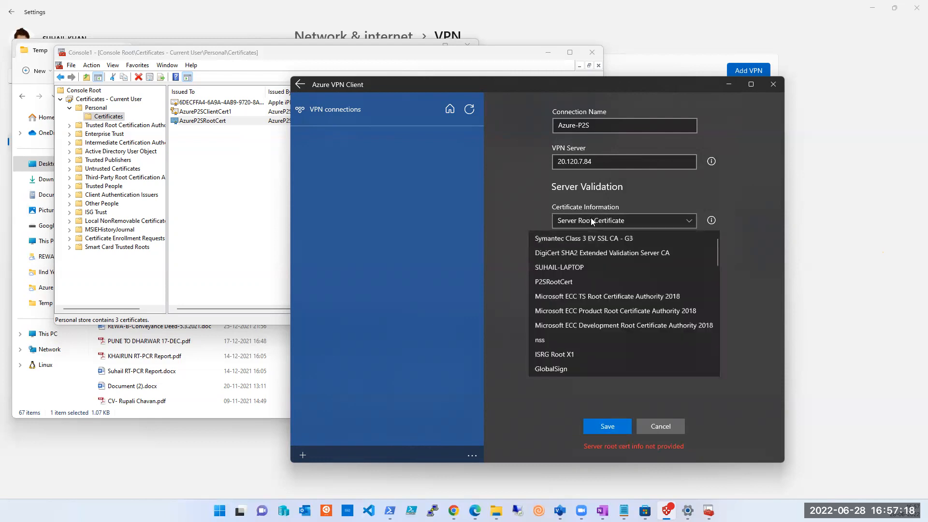
{"action": "left_click", "coordinate": [583, 280]}
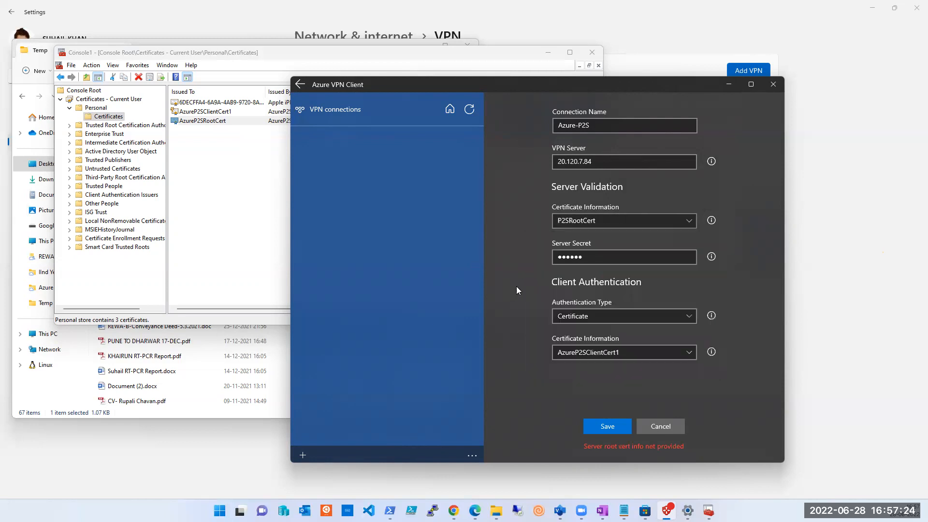
{"action": "left_click", "coordinate": [645, 261]}
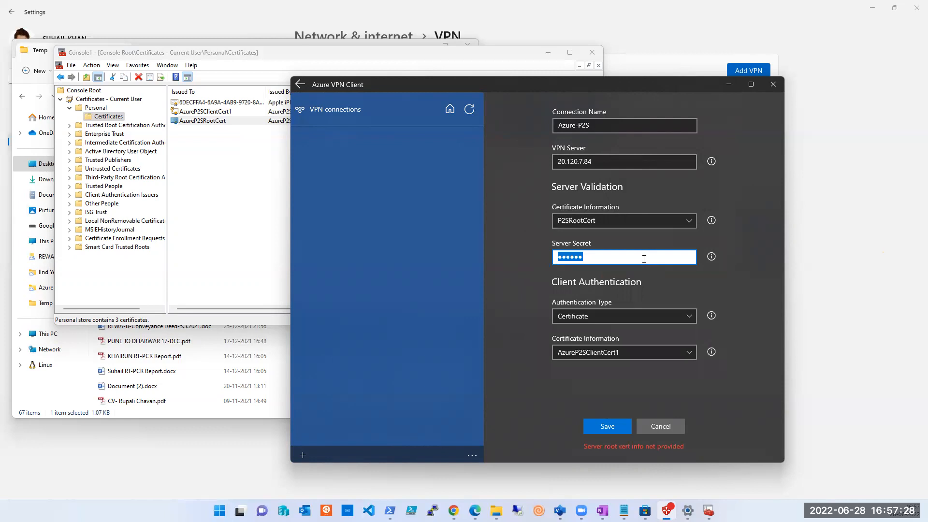
{"action": "left_click", "coordinate": [712, 259]}
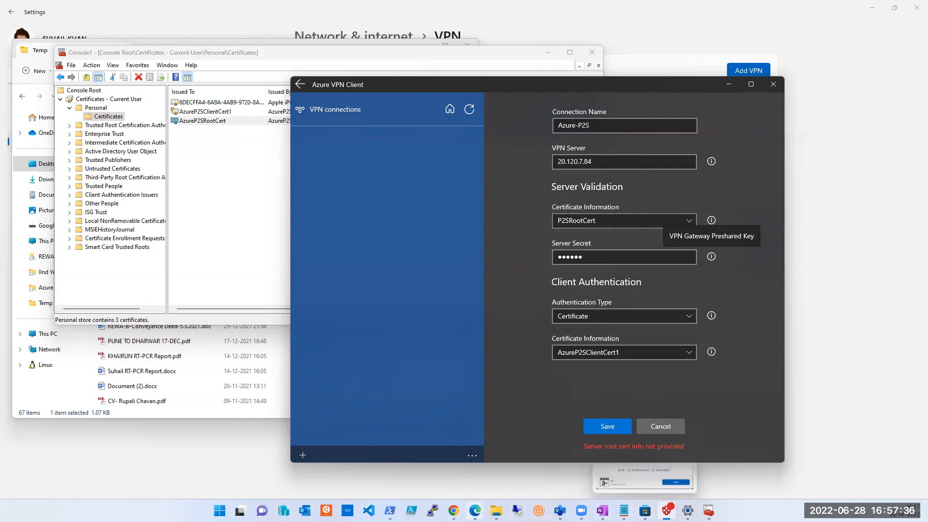
Step: In the Azure portal, look through the configuration and overview of P2S-VN-GATEWAY for the gateway's preshared key
{"action": "left_click", "coordinate": [475, 511]}
{"action": "left_click", "coordinate": [507, 485]}
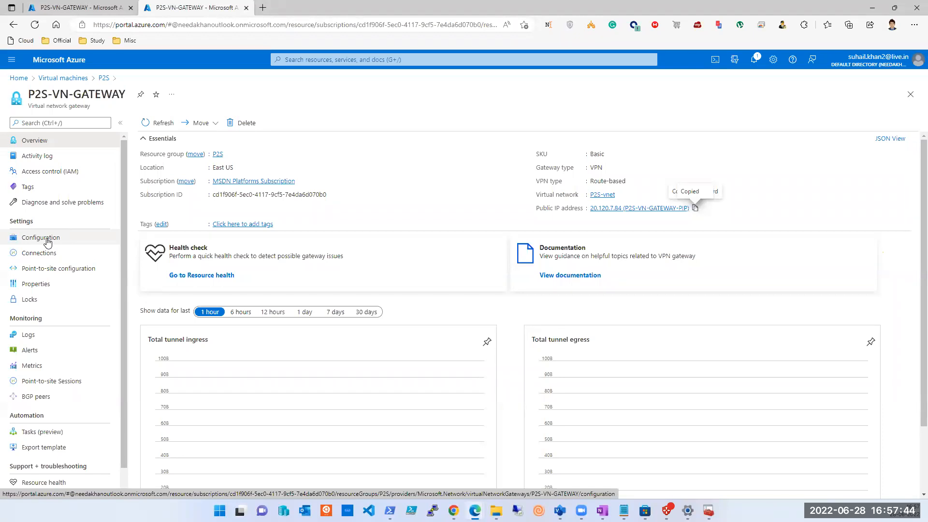
{"action": "scroll", "coordinate": [58, 334], "scroll_direction": "down", "scroll_amount": 1}
{"action": "scroll", "coordinate": [58, 334], "scroll_direction": "up", "scroll_amount": 1}
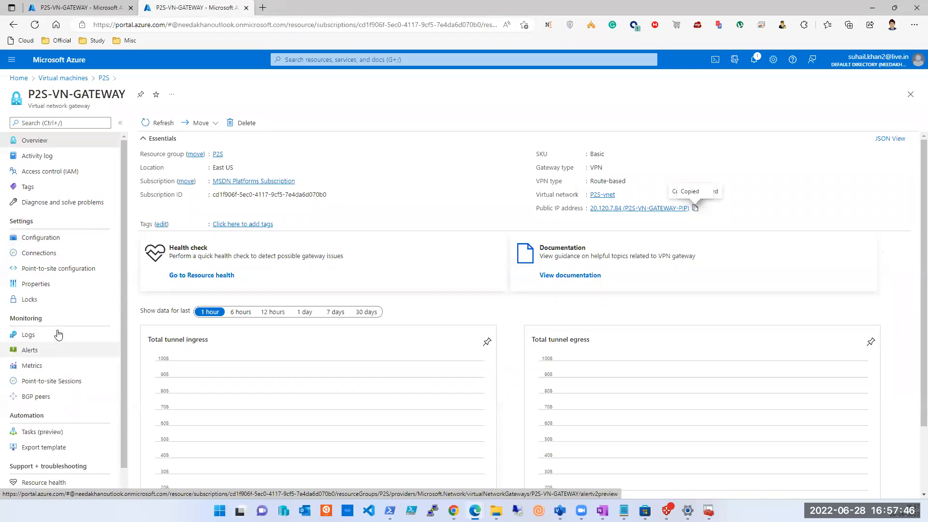
{"action": "left_click", "coordinate": [57, 247]}
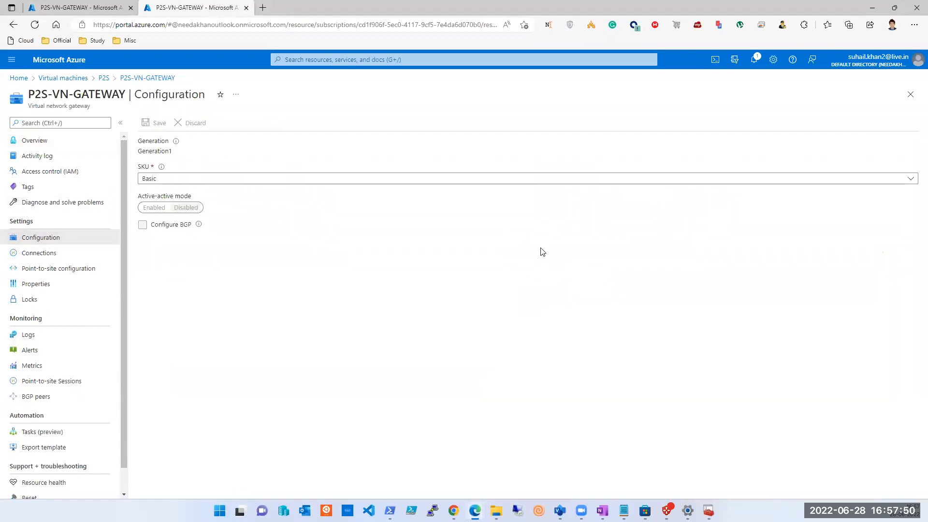
{"action": "left_click", "coordinate": [46, 146]}
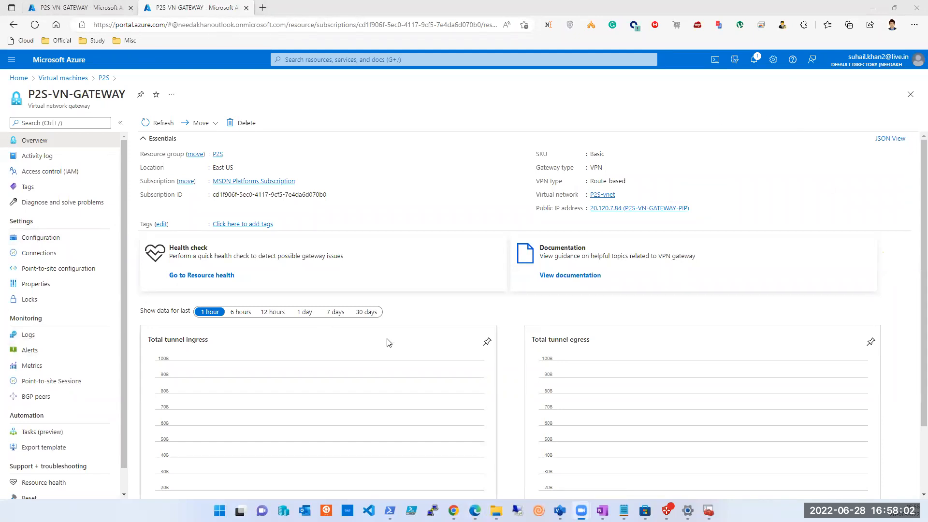
{"action": "left_click", "coordinate": [581, 510]}
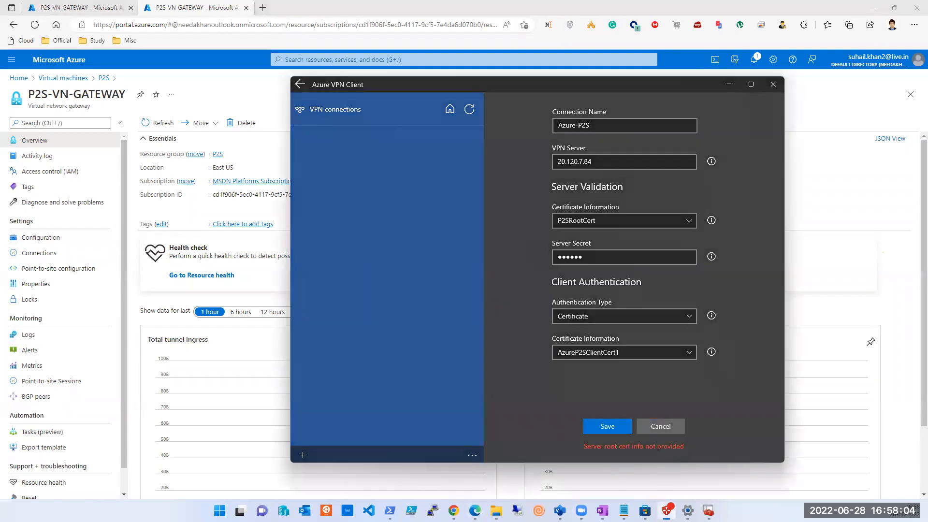
{"action": "left_click", "coordinate": [666, 510]}
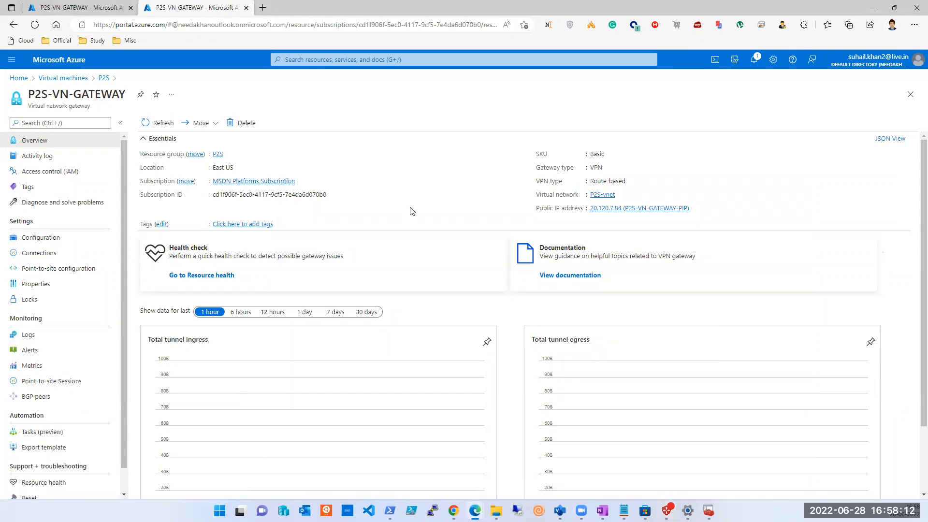
{"action": "scroll", "coordinate": [412, 211], "scroll_direction": "down", "scroll_amount": 2}
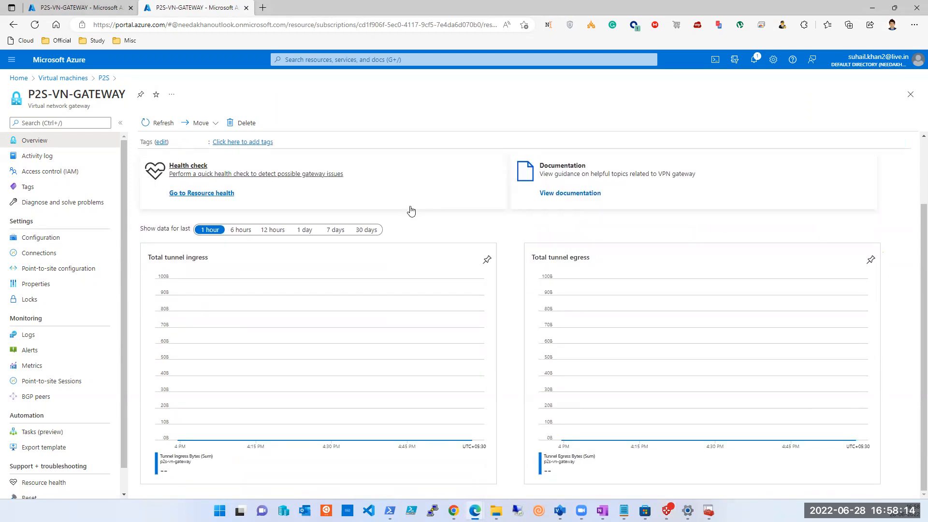
{"action": "scroll", "coordinate": [466, 170], "scroll_direction": "up", "scroll_amount": 2}
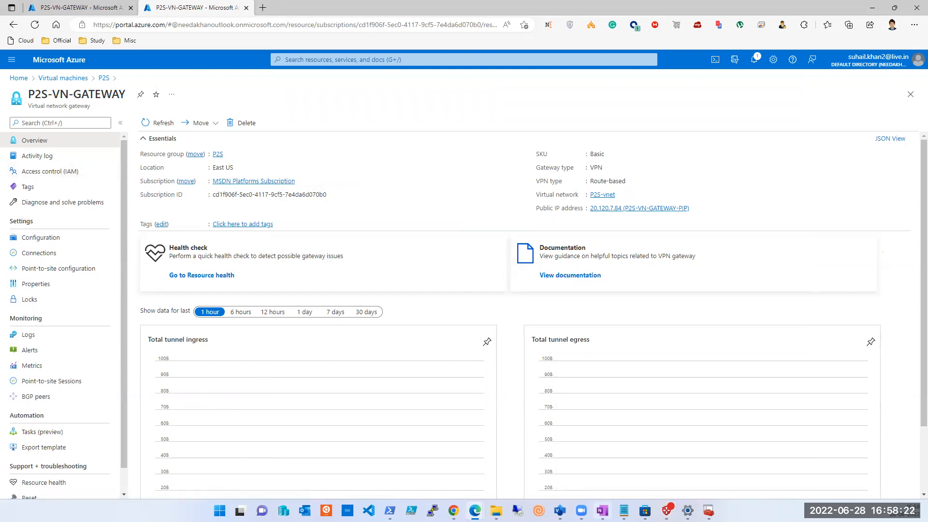
Step: Consult the certificate and Azure VPN client notes in OneNote, and view the point-to-site configuration of P2S-VN-GATEWAY in the portal
{"action": "left_click", "coordinate": [601, 511]}
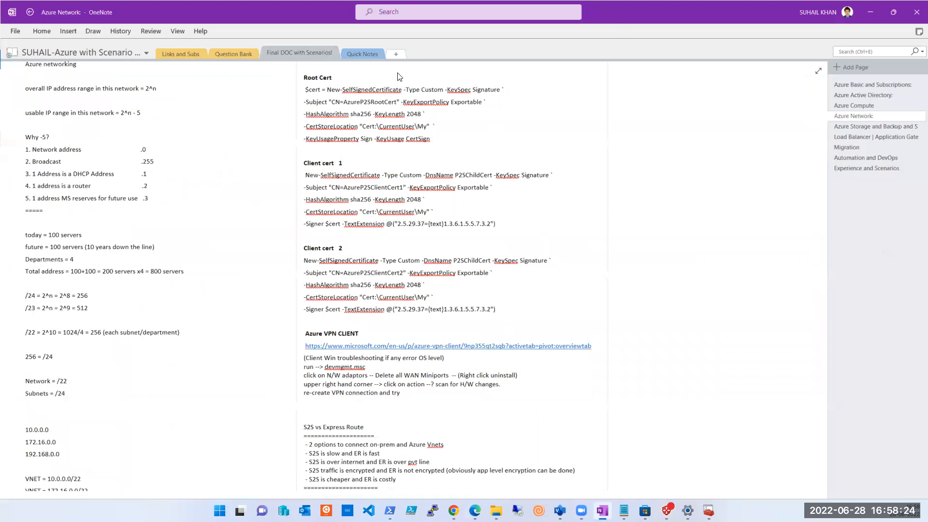
{"action": "key", "text": "super+Down"}
{"action": "key", "text": "super+Down"}
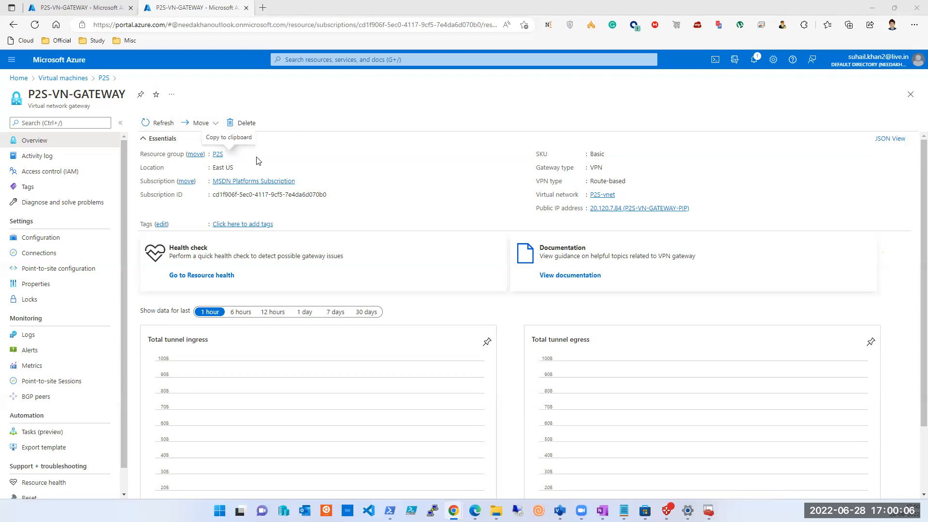
{"action": "left_click", "coordinate": [64, 274]}
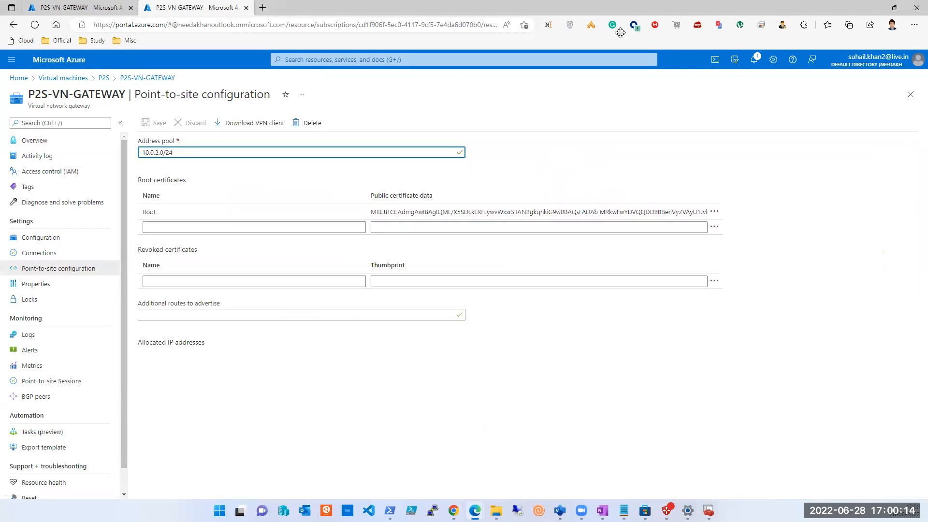
{"action": "left_click", "coordinate": [652, 11]}
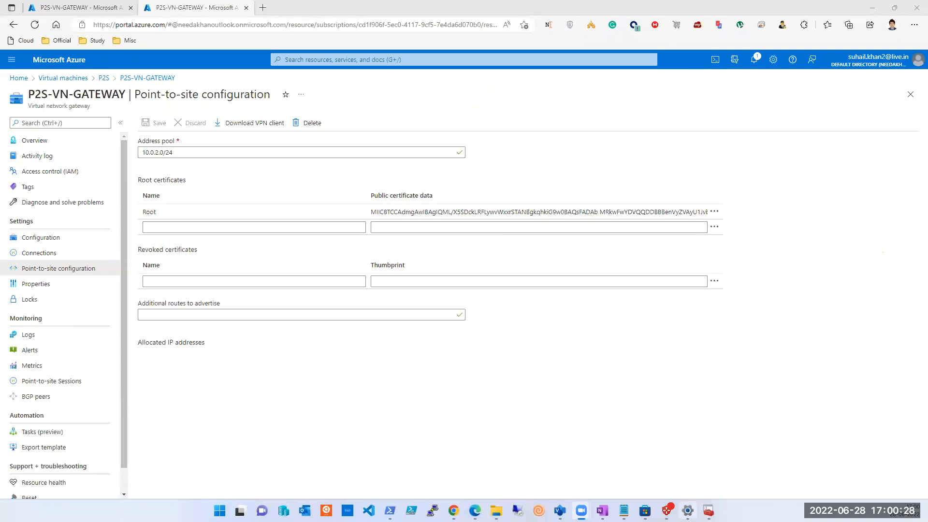
Step: In Windows VPN settings, dismiss the AzureP2S connection error and remove the AzureP2S connection
{"action": "left_click", "coordinate": [688, 510]}
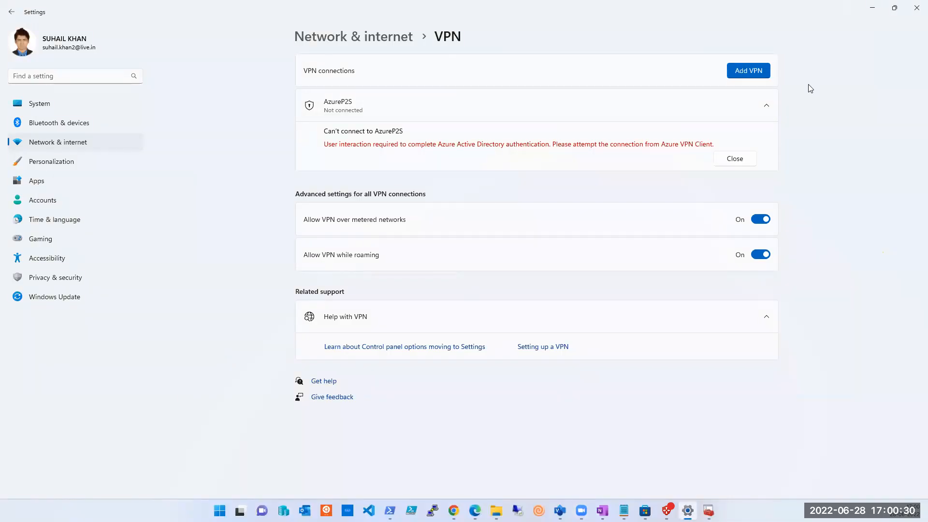
{"action": "left_click", "coordinate": [870, 7]}
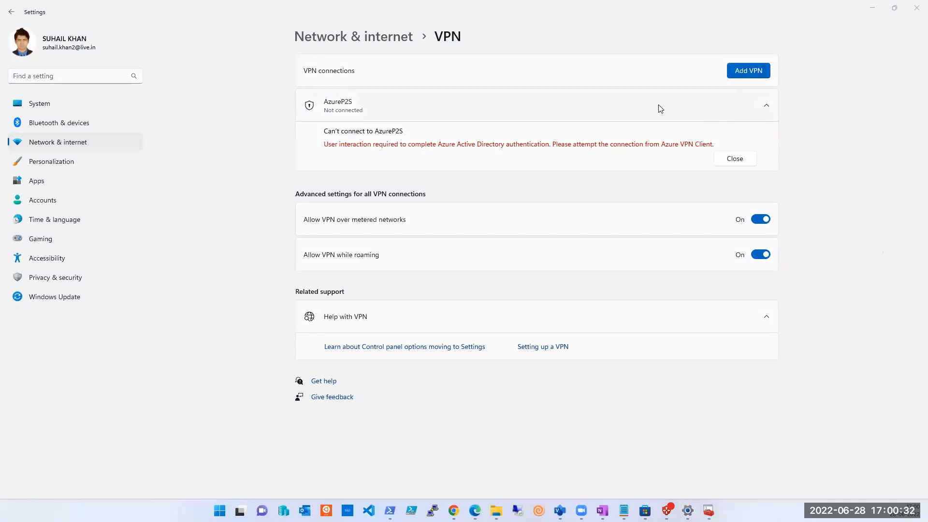
{"action": "left_click", "coordinate": [769, 119]}
{"action": "left_click", "coordinate": [746, 156]}
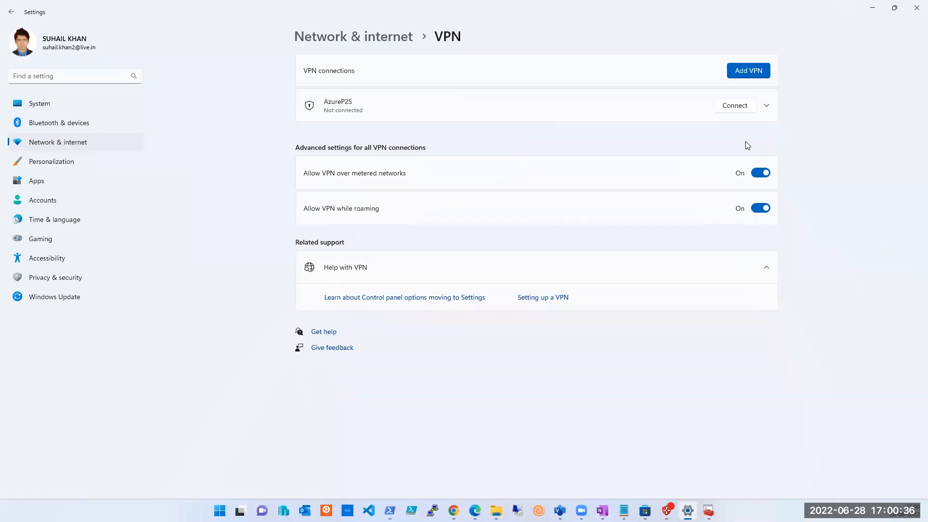
{"action": "left_click", "coordinate": [767, 106]}
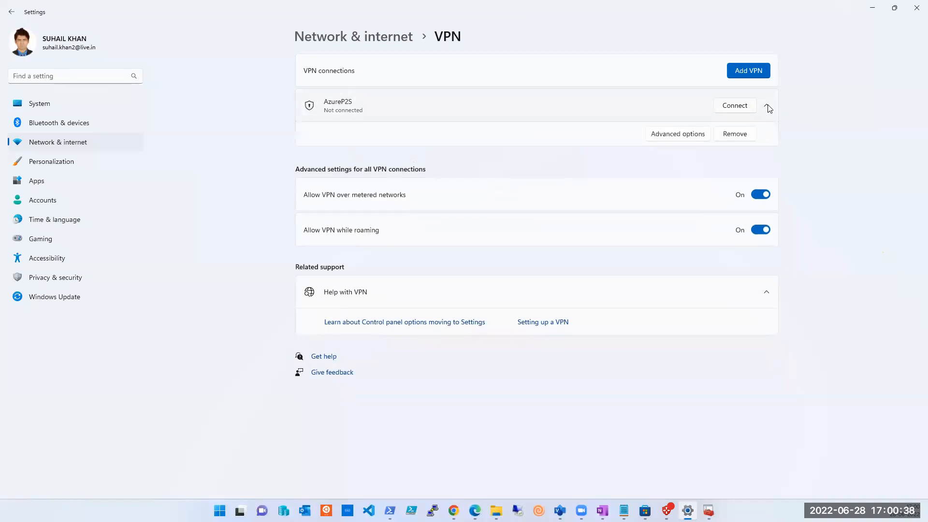
{"action": "left_click", "coordinate": [738, 133]}
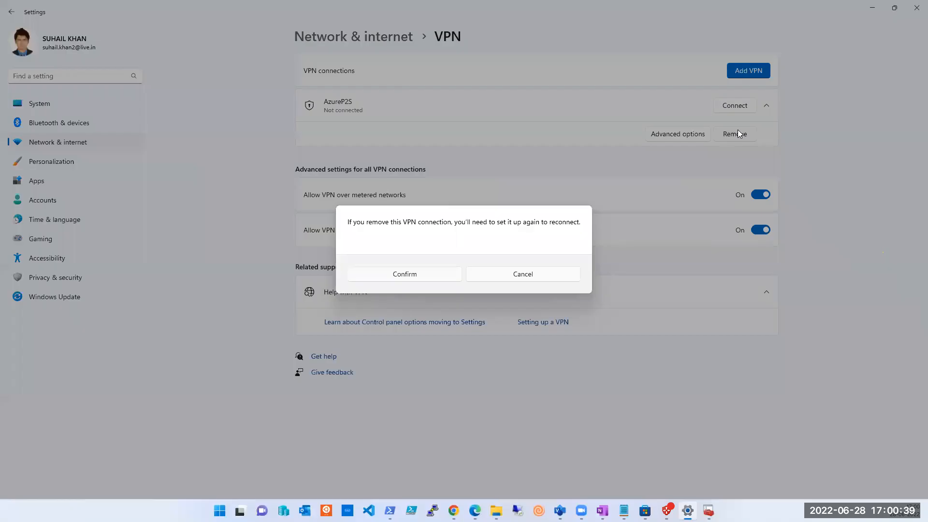
{"action": "left_click", "coordinate": [415, 274]}
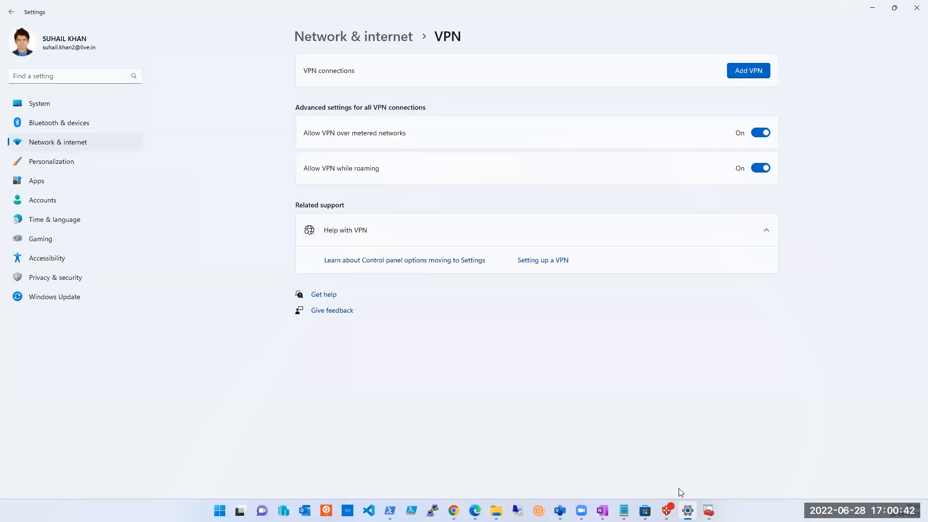
Step: Discard the unsaved Azure-P2S connection in the Azure VPN Client, and close the client and the Settings window
{"action": "left_click", "coordinate": [667, 511]}
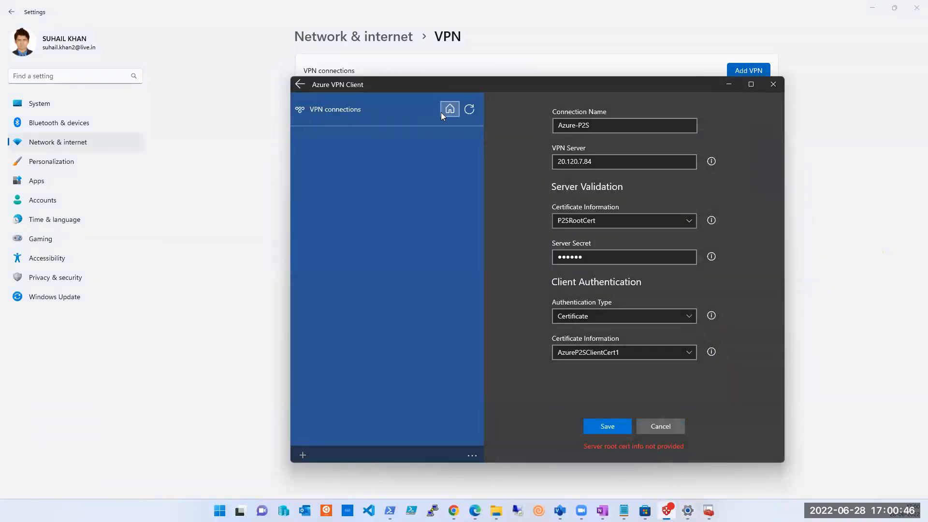
{"action": "left_click", "coordinate": [659, 426]}
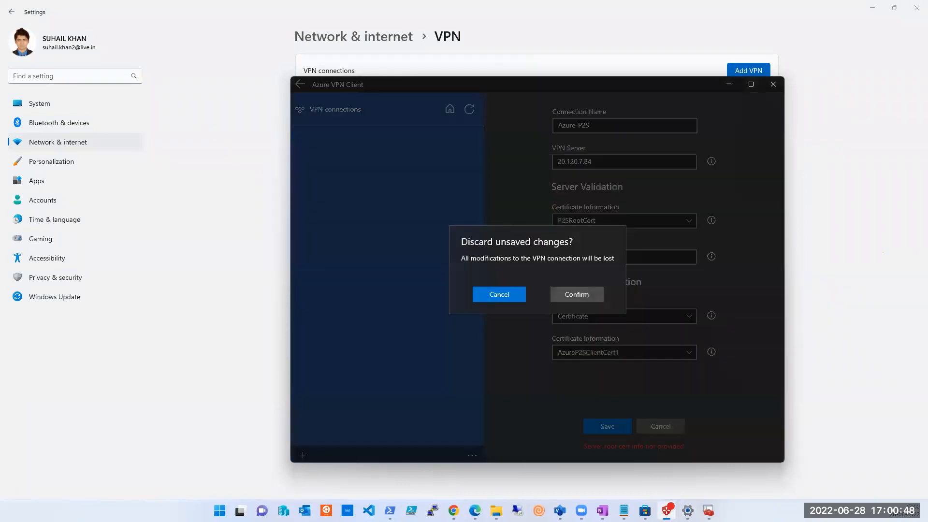
{"action": "left_click", "coordinate": [497, 299]}
{"action": "left_click", "coordinate": [655, 428]}
{"action": "left_click", "coordinate": [576, 294]}
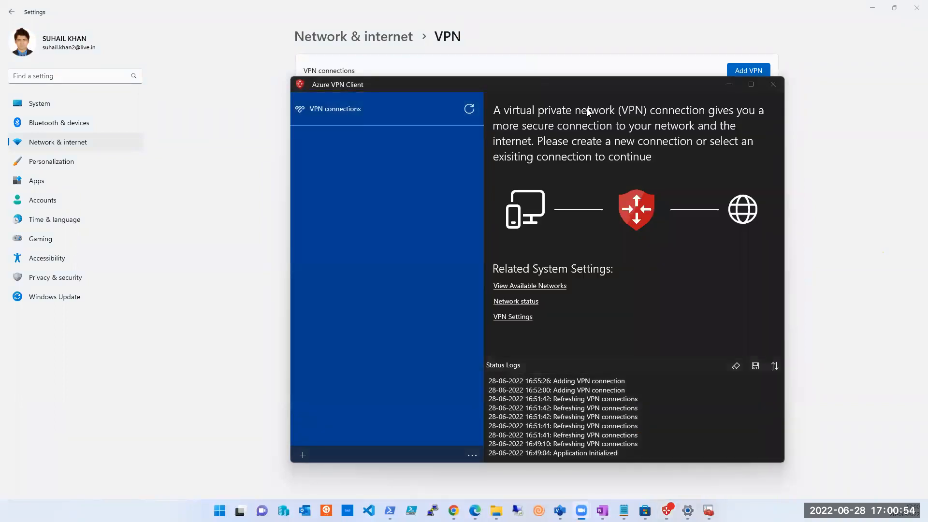
{"action": "left_click", "coordinate": [772, 85]}
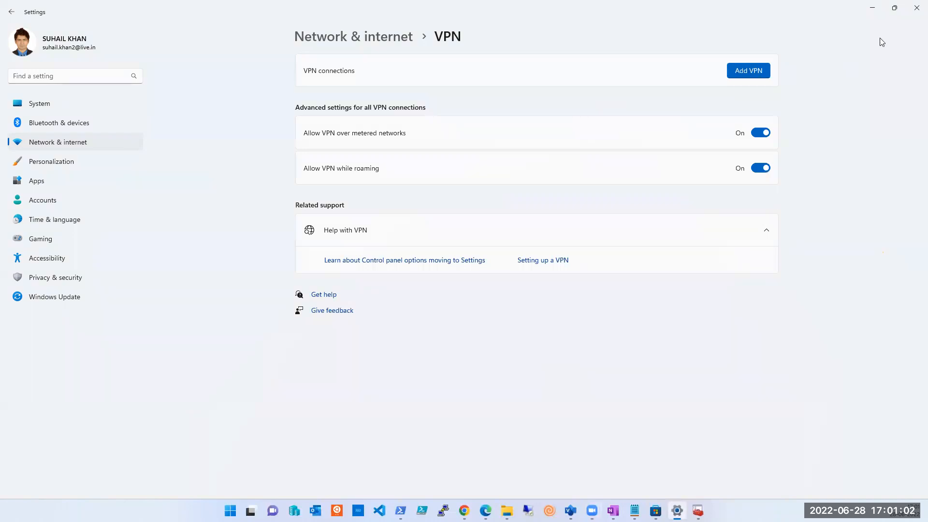
{"action": "left_click", "coordinate": [917, 8]}
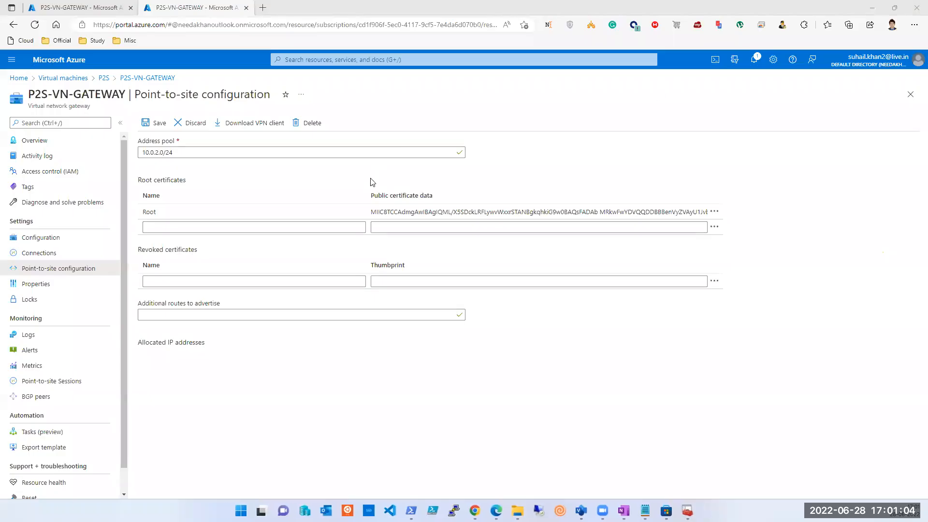
Step: Check the Azure VPN client notes on OneNote's Azure Network page and return to the gateway's point-to-site configuration
{"action": "left_click", "coordinate": [364, 226]}
{"action": "left_click", "coordinate": [624, 511]}
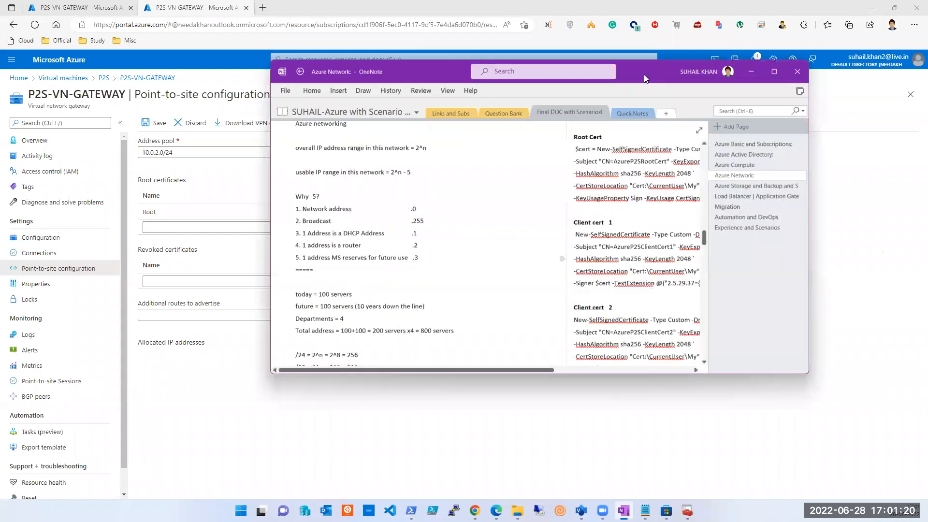
{"action": "double_click", "coordinate": [644, 74]}
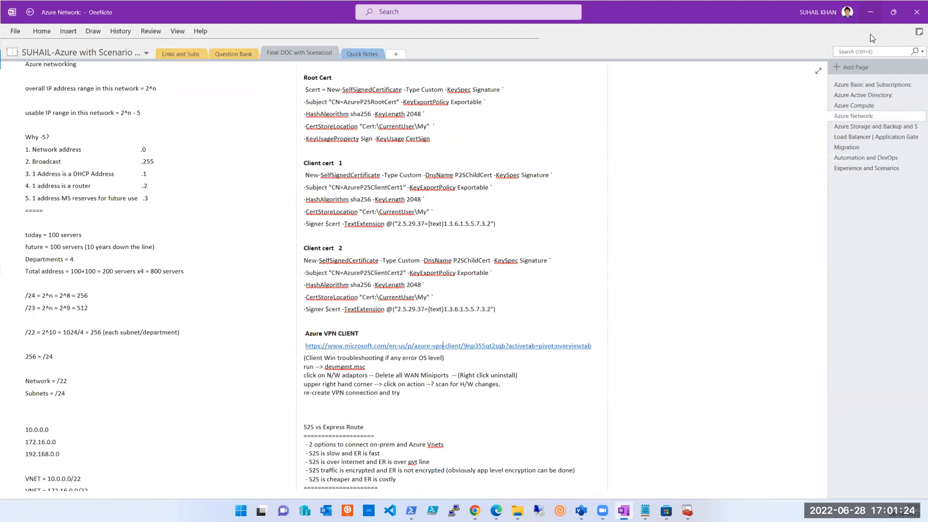
{"action": "left_click", "coordinate": [869, 16]}
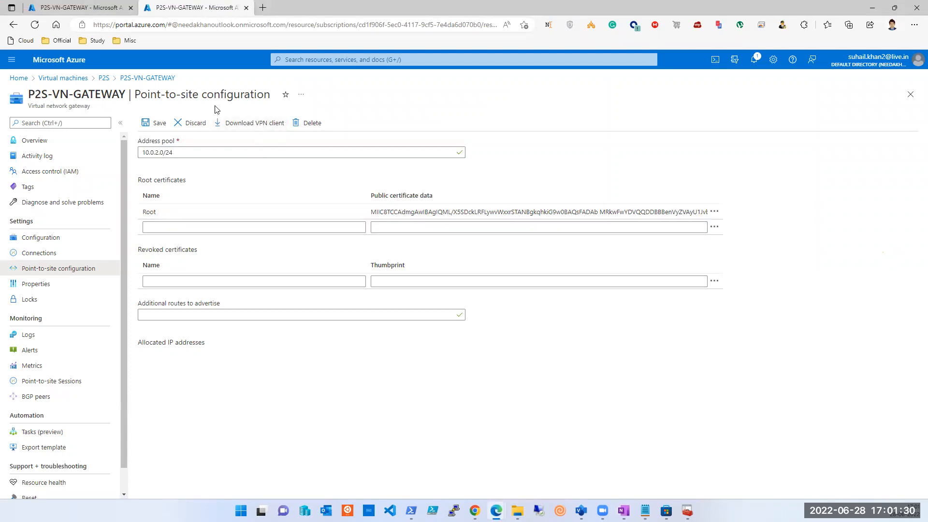
Step: Download the VPN client package for P2S-VN-GATEWAY and save P2S-VN-GATEWAY.zip to the Desktop
{"action": "left_click", "coordinate": [249, 127]}
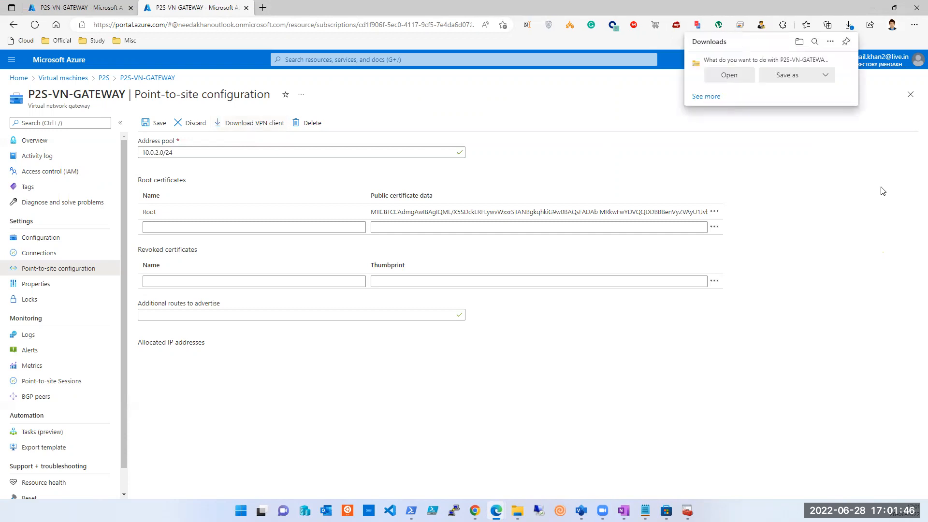
{"action": "left_click", "coordinate": [788, 75]}
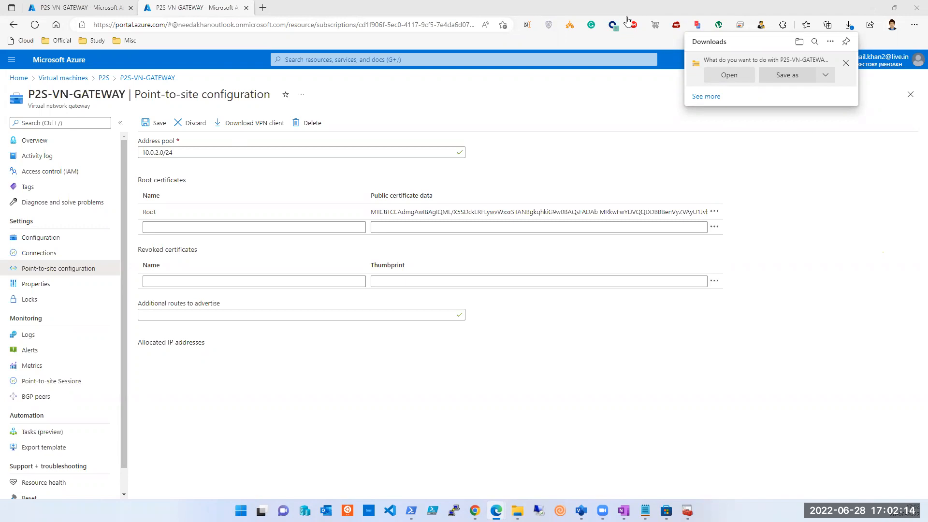
{"action": "left_click", "coordinate": [461, 13]}
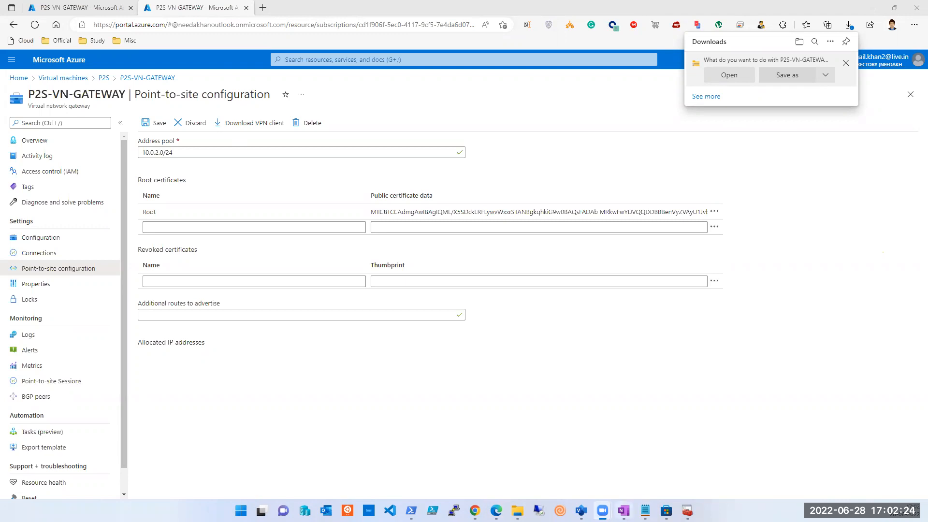
{"action": "left_click", "coordinate": [623, 510]}
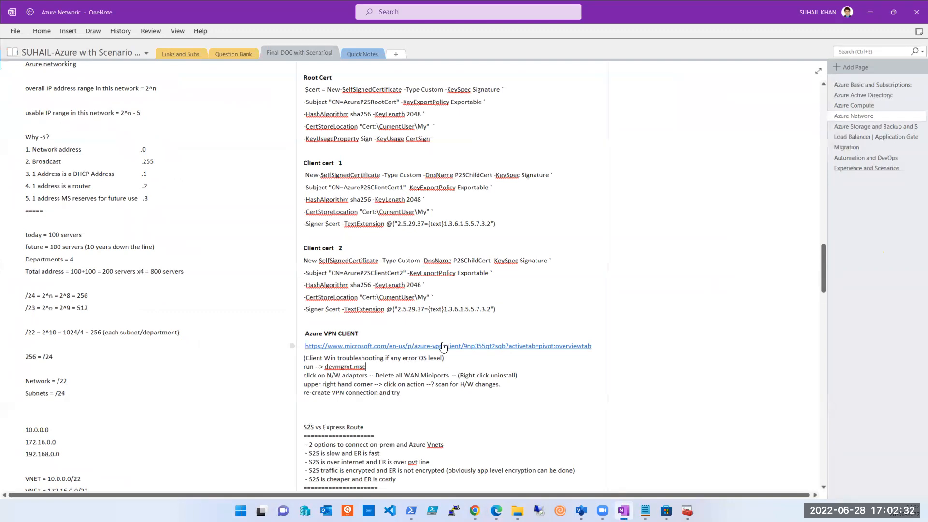
{"action": "left_click", "coordinate": [869, 14]}
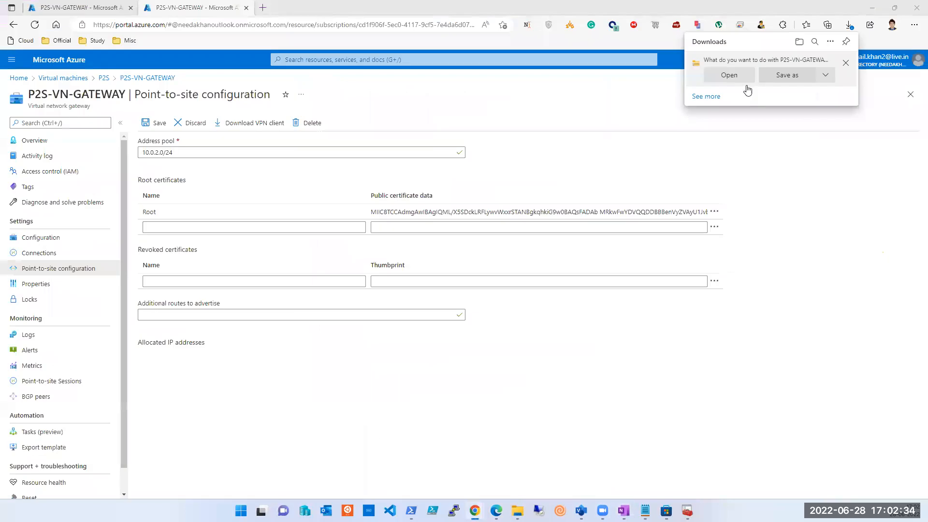
{"action": "left_click", "coordinate": [784, 76]}
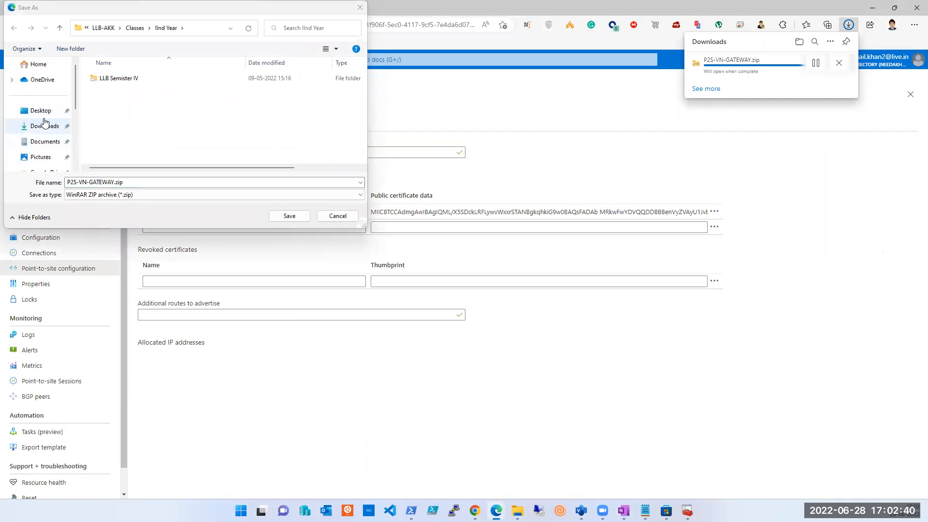
{"action": "left_click", "coordinate": [46, 110]}
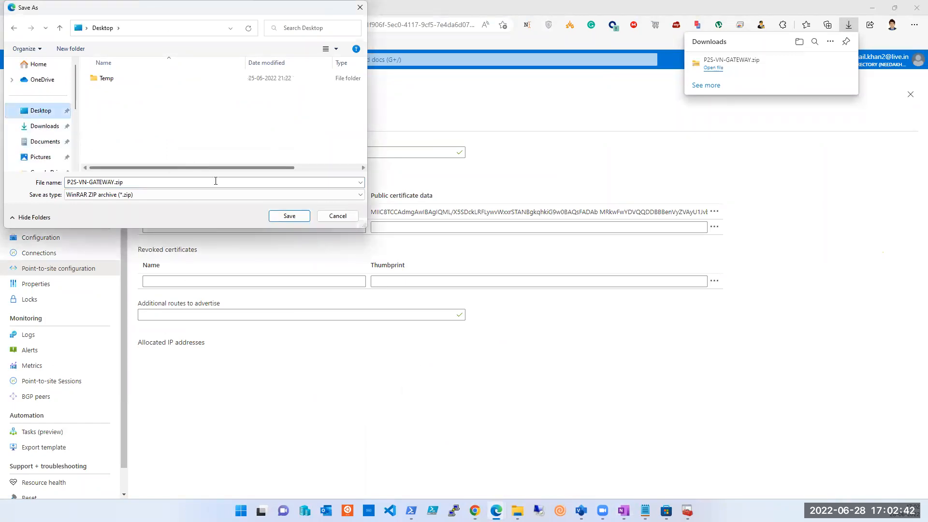
{"action": "left_click", "coordinate": [289, 217]}
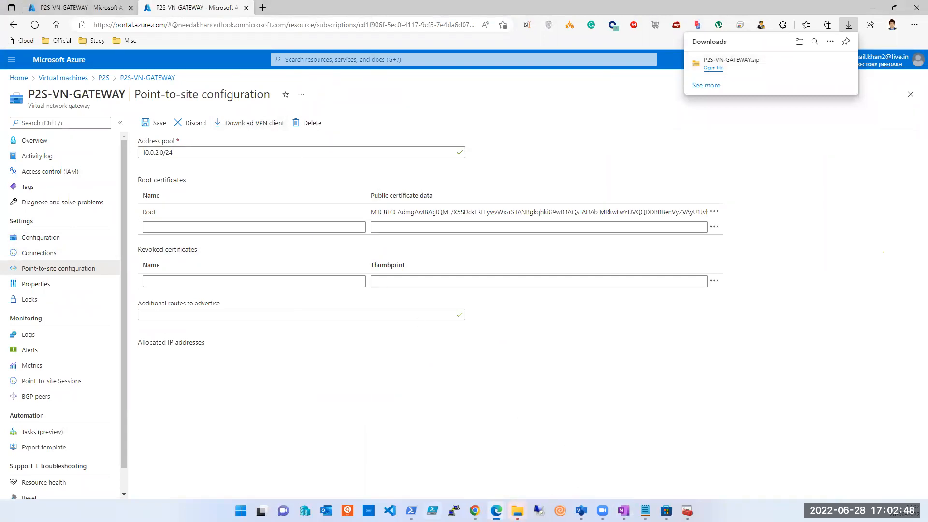
Step: Show the downloaded P2S-VN-GATEWAY.zip in its folder and extract all its contents to a P2S-VN-GATEWAY folder in Documents
{"action": "left_click", "coordinate": [517, 511]}
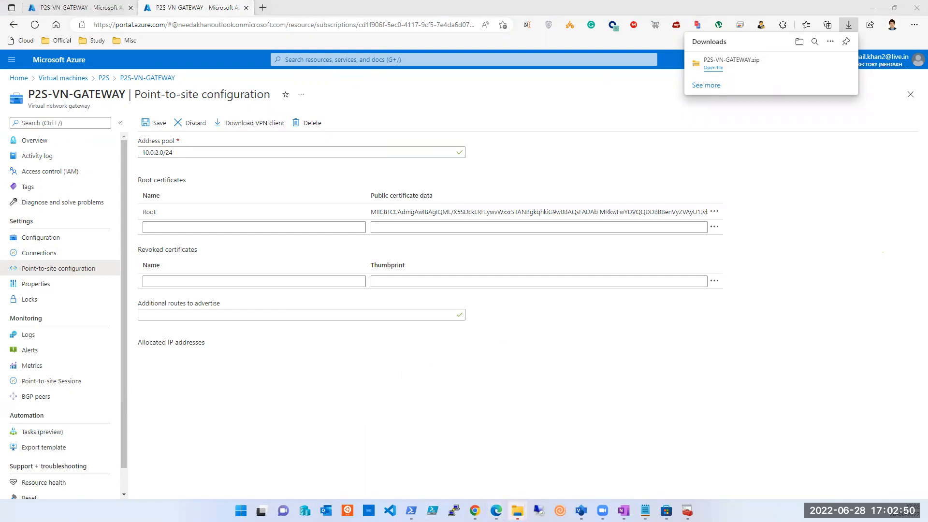
{"action": "mouse_move", "coordinate": [715, 68]}
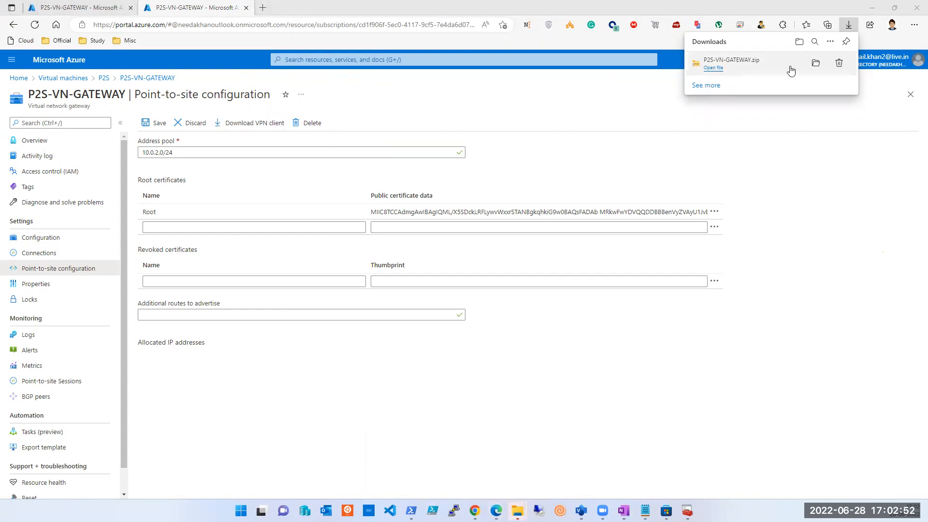
{"action": "left_click", "coordinate": [815, 65]}
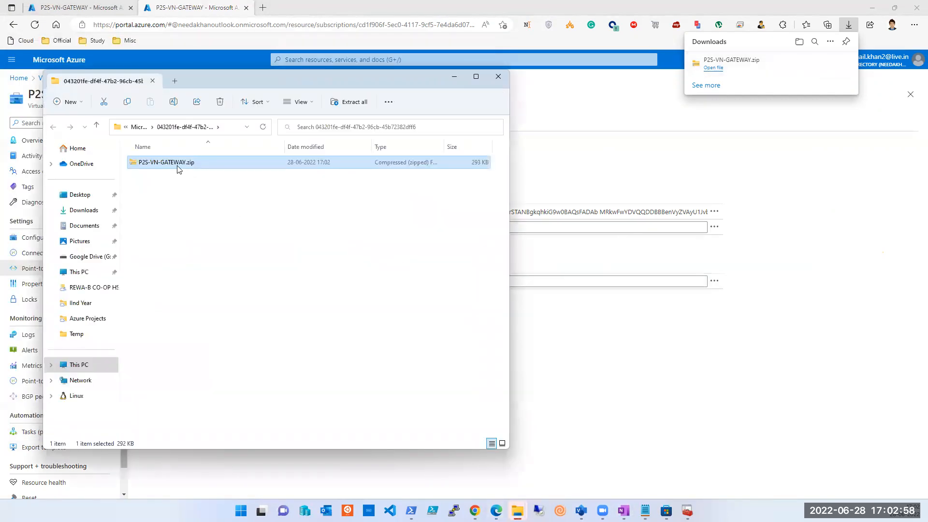
{"action": "right_click", "coordinate": [178, 169]}
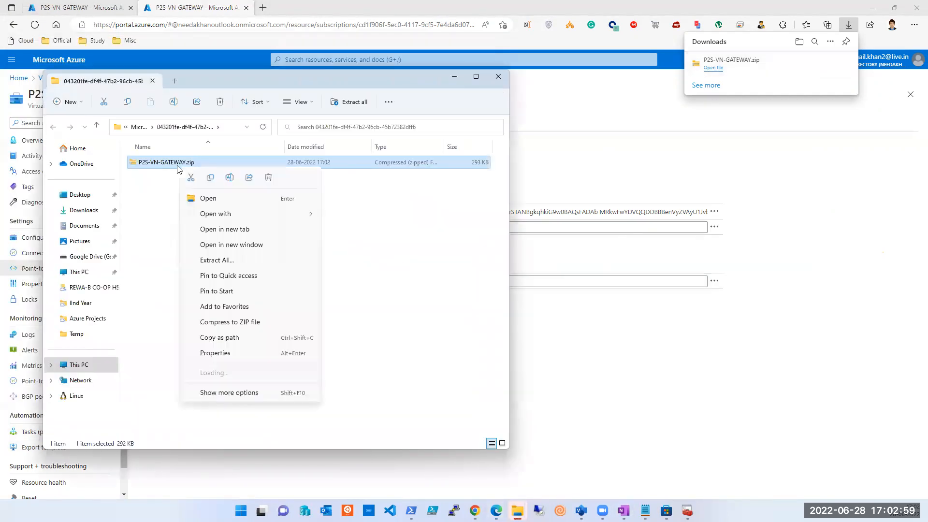
{"action": "left_click", "coordinate": [222, 260]}
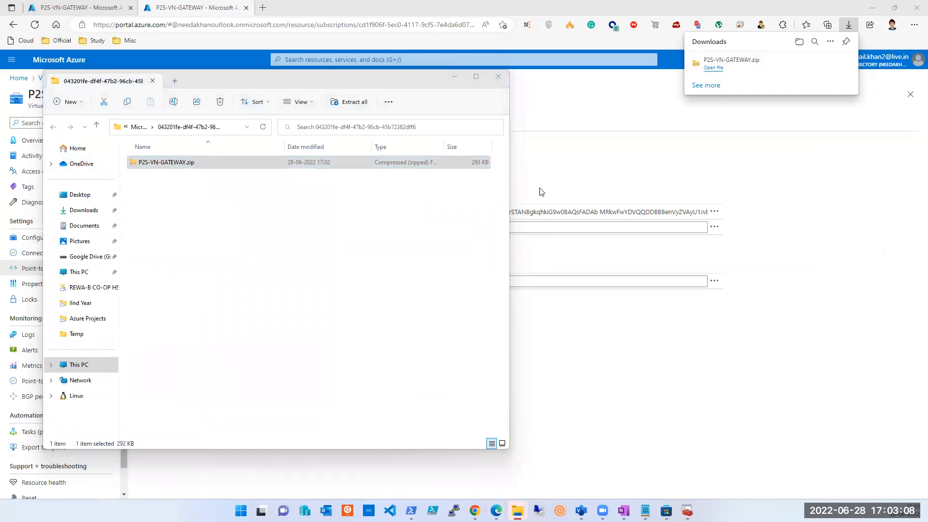
{"action": "left_click", "coordinate": [674, 400]}
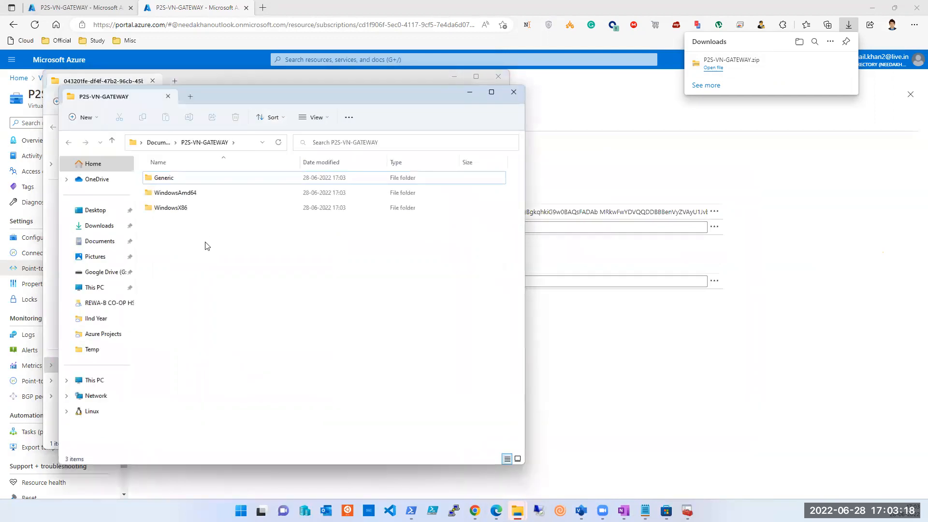
Step: Open the extracted Generic folder and view the general certificate information of VpnServerRoot.cer
{"action": "double_click", "coordinate": [159, 179]}
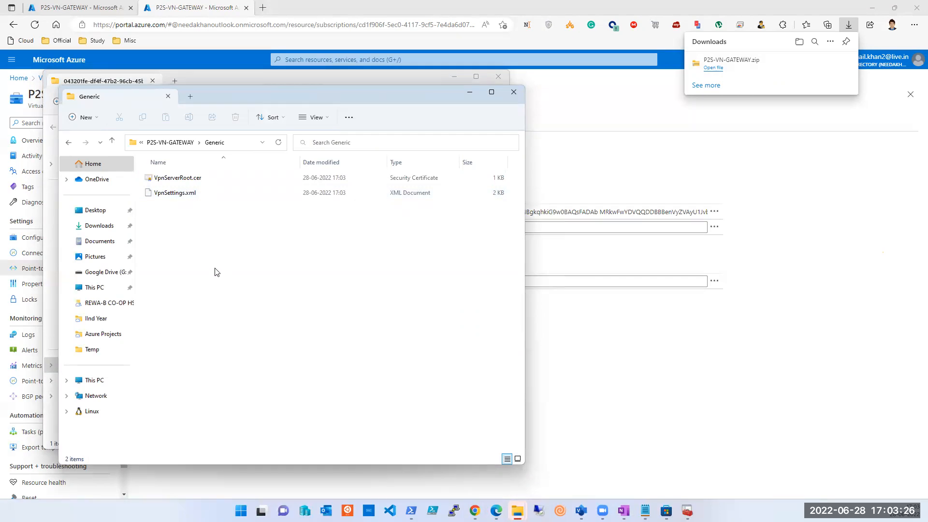
{"action": "key", "text": "alt+Left"}
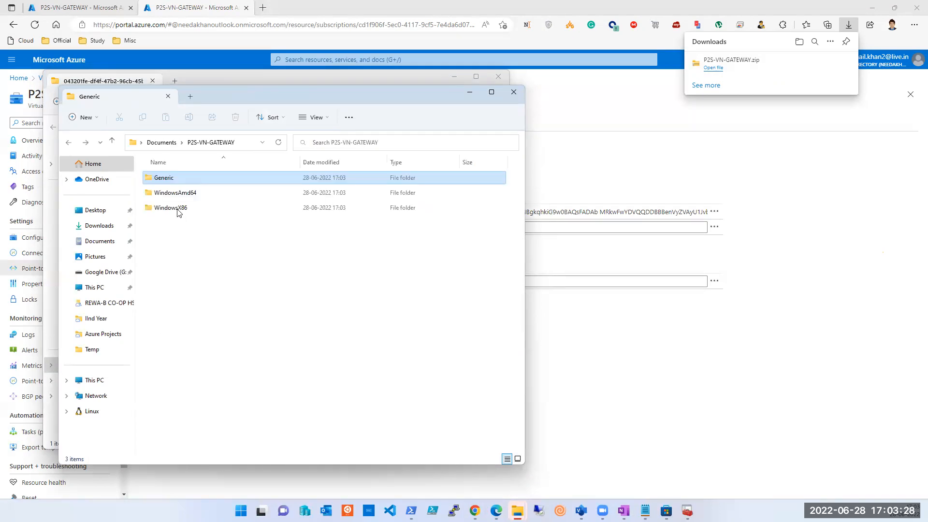
{"action": "double_click", "coordinate": [171, 179]}
{"action": "double_click", "coordinate": [172, 180]}
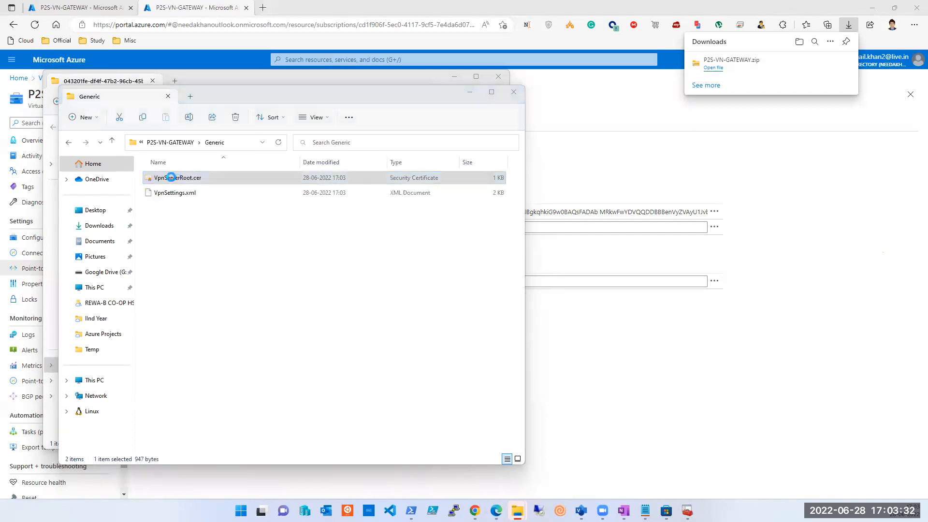
{"action": "left_click", "coordinate": [485, 266]}
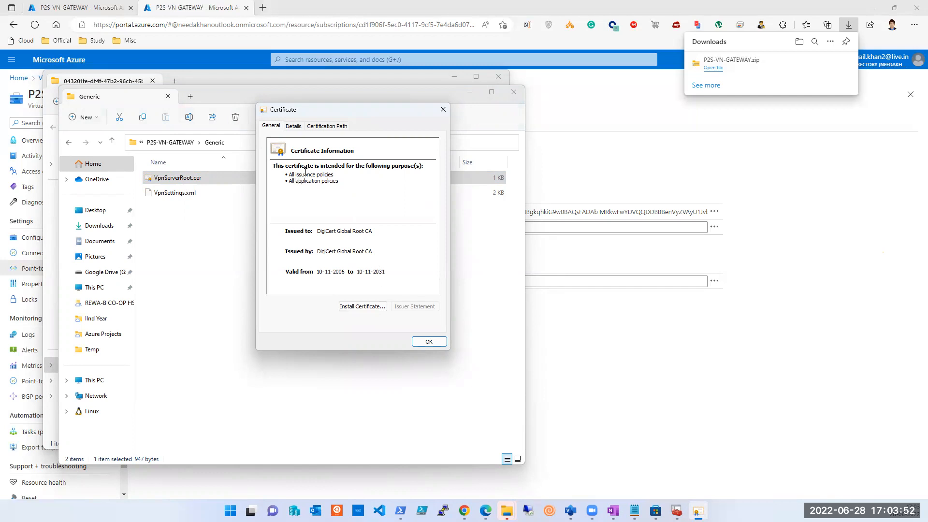
{"action": "left_click", "coordinate": [429, 342]}
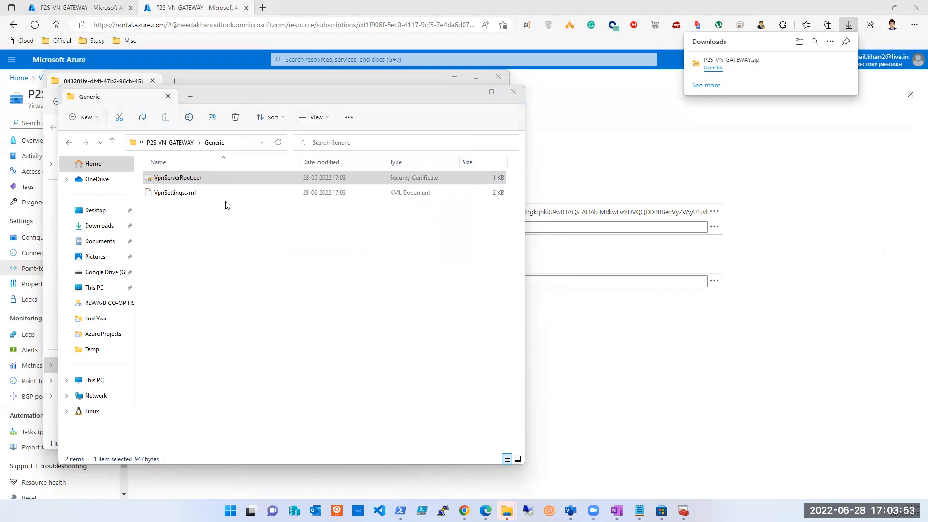
Step: Install the VpnServerRoot.cer certificate, letting the import wizard select the certificate store automatically
{"action": "right_click", "coordinate": [195, 182]}
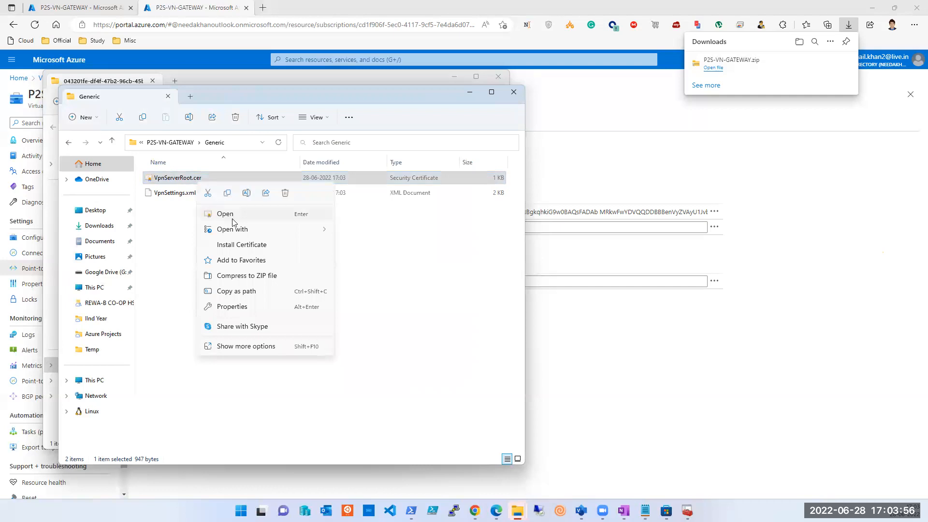
{"action": "left_click", "coordinate": [246, 245]}
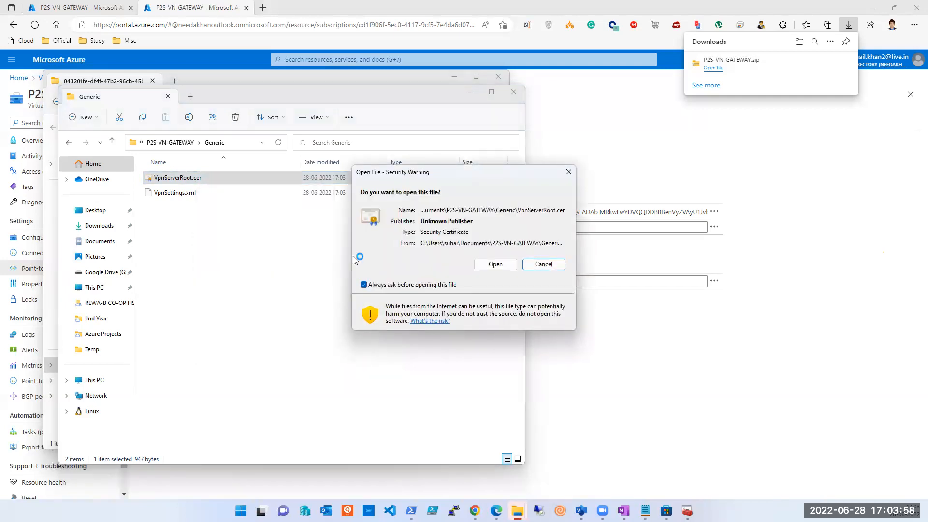
{"action": "left_click", "coordinate": [493, 264]}
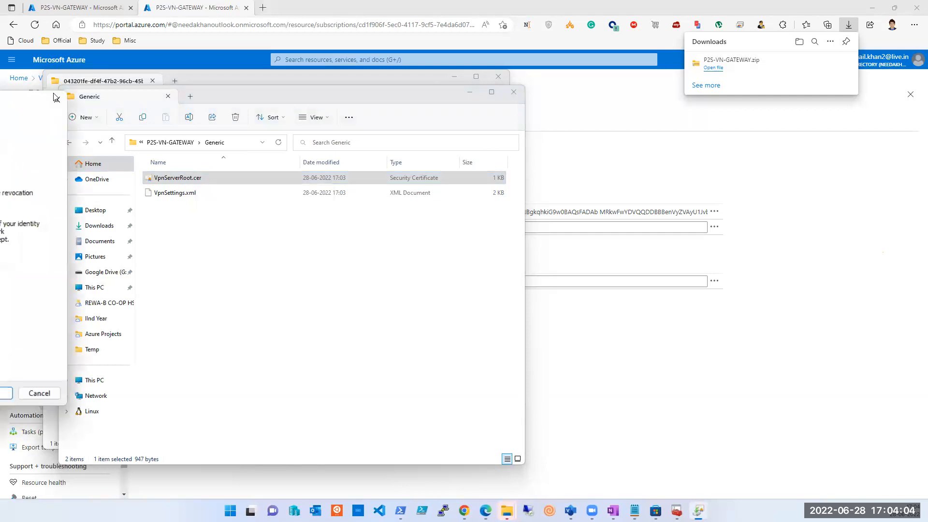
{"action": "left_click", "coordinate": [503, 386]}
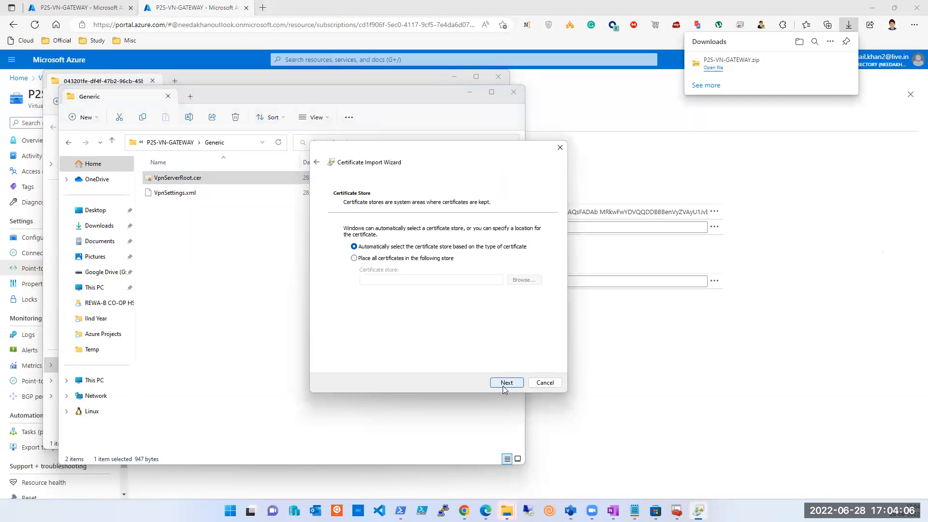
{"action": "left_click", "coordinate": [502, 386]}
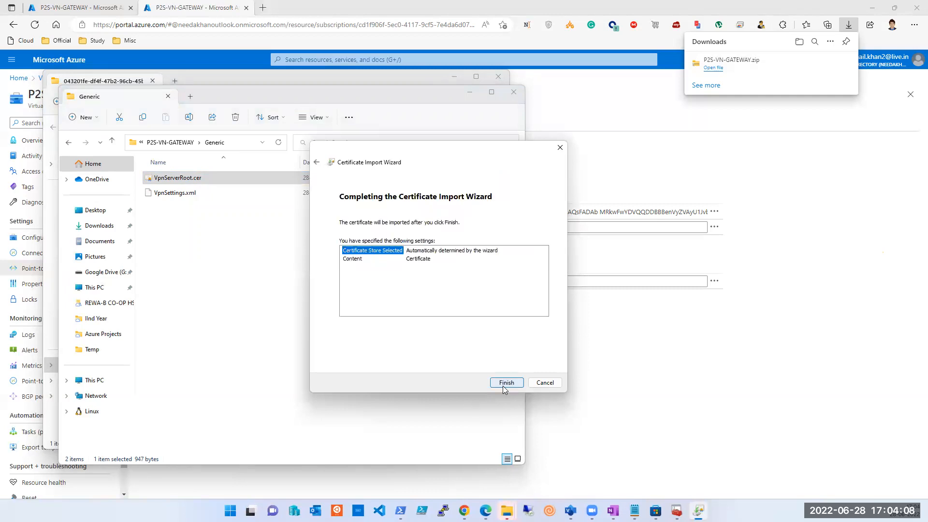
{"action": "left_click", "coordinate": [506, 383]}
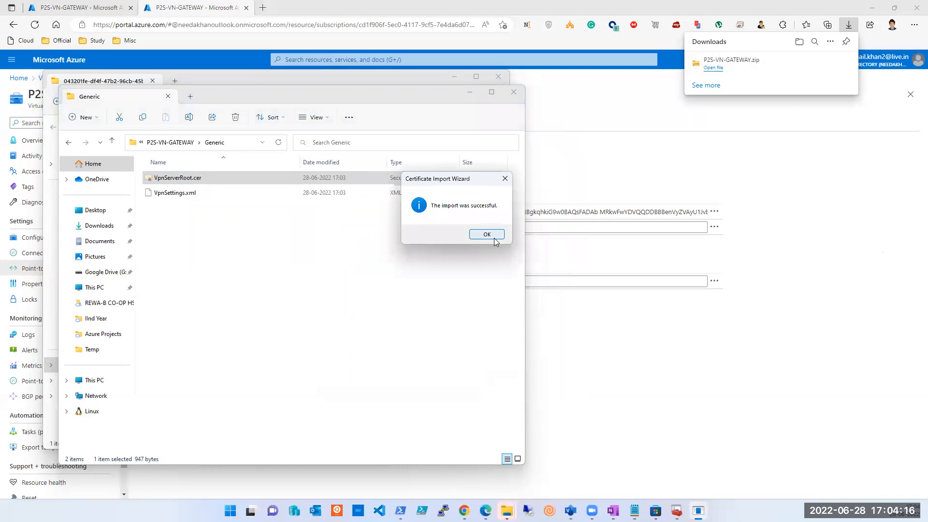
{"action": "left_click", "coordinate": [484, 235]}
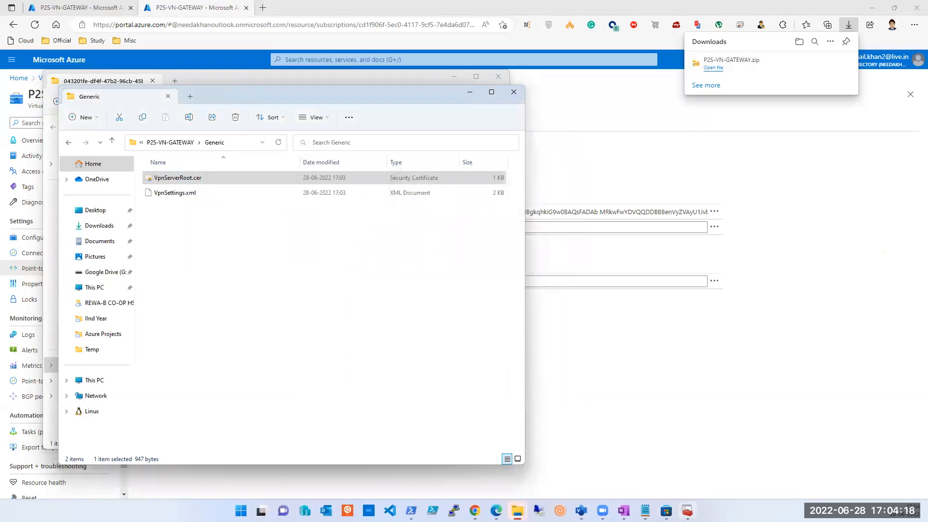
Step: Switch to the certificates console and check the refreshed Personal certificates and the Trusted Root Certification Authorities store
{"action": "key", "text": "alt+Tab"}
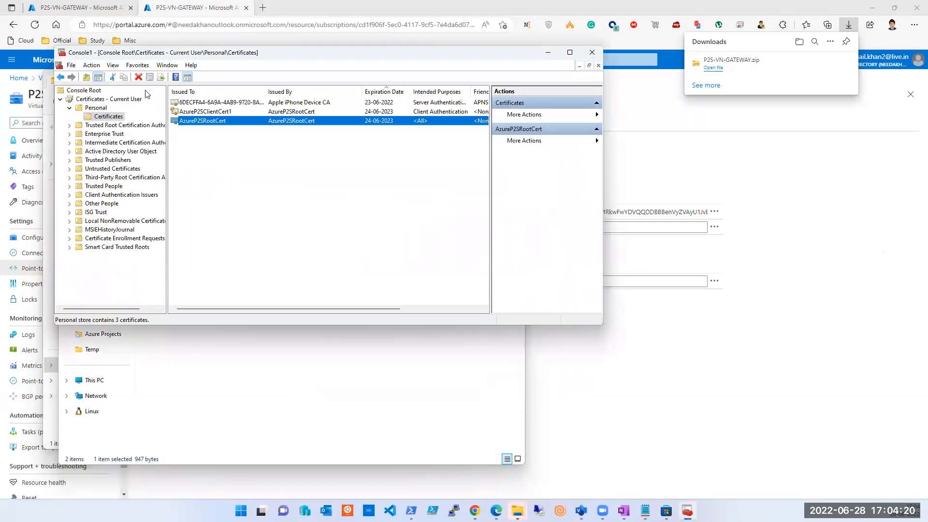
{"action": "left_click", "coordinate": [71, 66]}
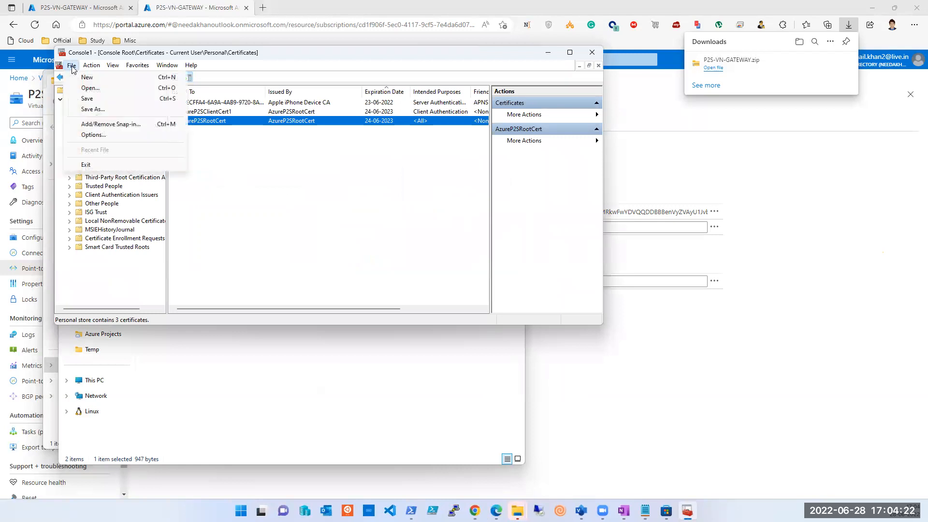
{"action": "left_click", "coordinate": [312, 222]}
{"action": "key", "text": "F5"}
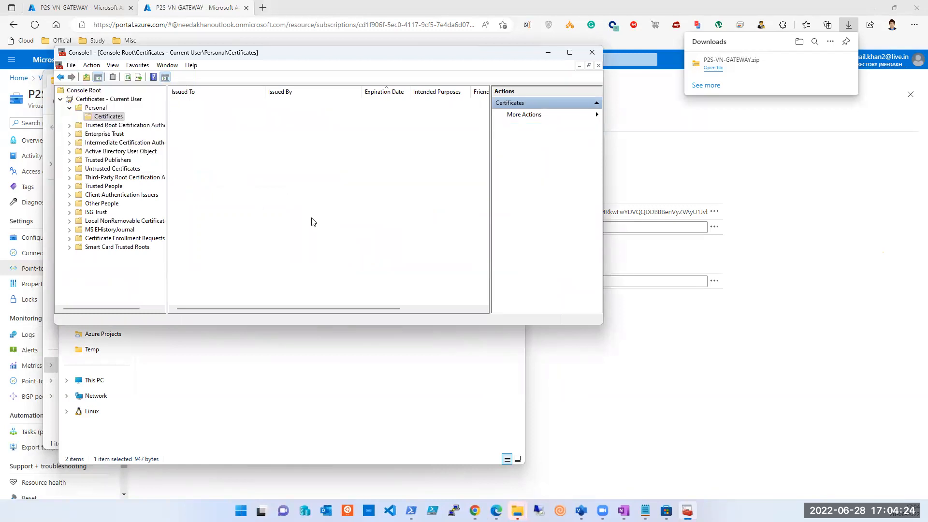
{"action": "key", "text": "F5"}
{"action": "key", "text": "F5"}
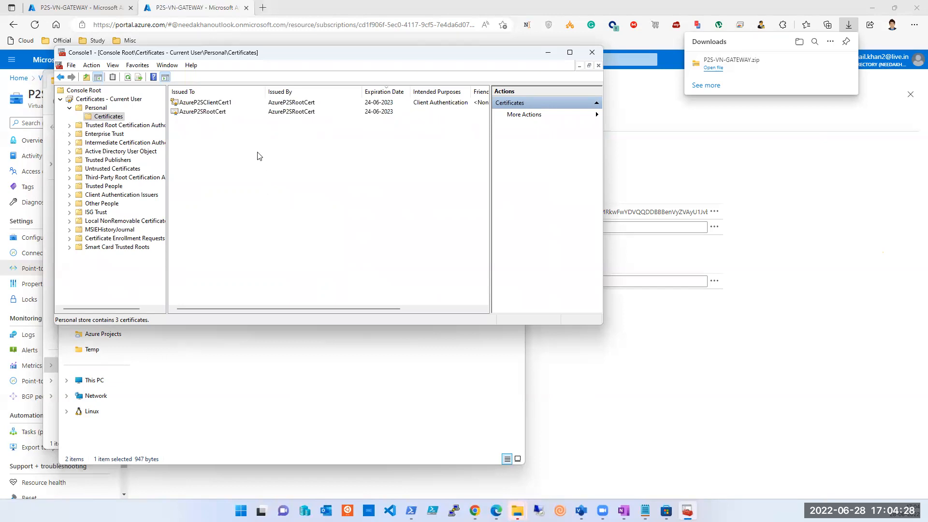
{"action": "left_click", "coordinate": [100, 108]}
{"action": "left_click", "coordinate": [108, 125]}
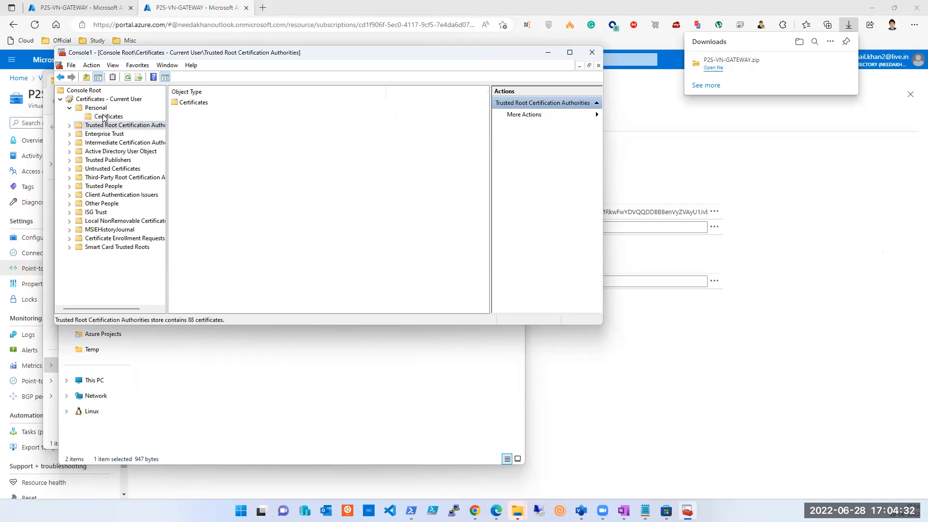
{"action": "left_click", "coordinate": [107, 116]}
{"action": "key", "text": "F5"}
{"action": "key", "text": "F5"}
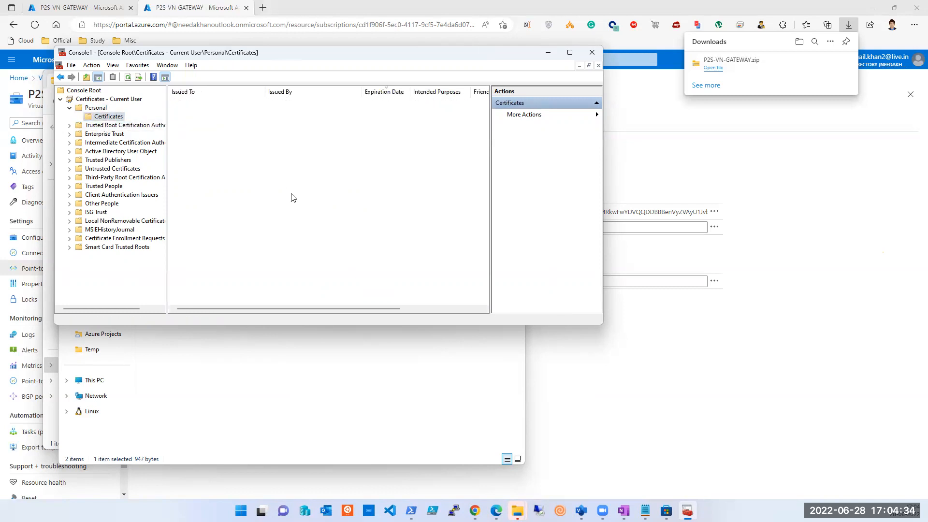
{"action": "key", "text": "F5"}
Step: Run VpnClientSetupAmd64.exe from the extracted WindowsAmd64 folder despite the SmartScreen warning and install the VPN client for P2S-vnet
{"action": "left_click", "coordinate": [346, 382]}
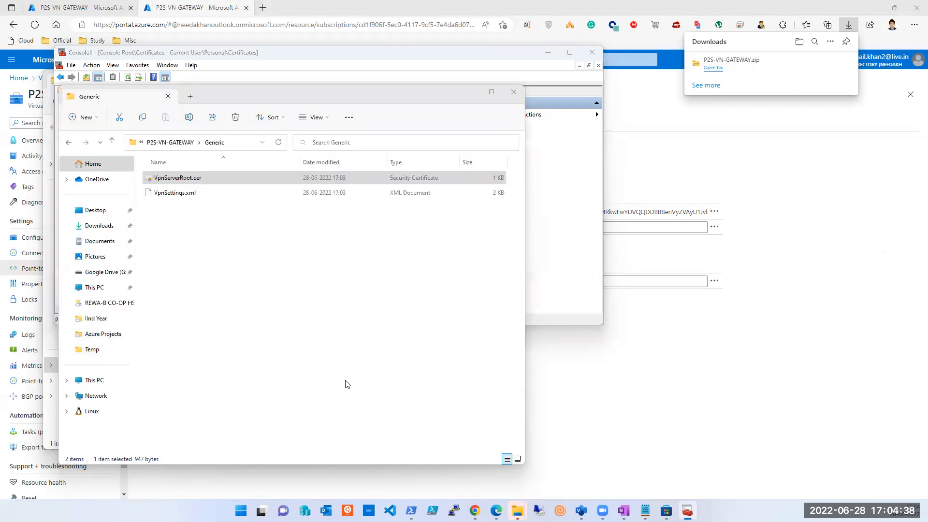
{"action": "key", "text": "alt+Up"}
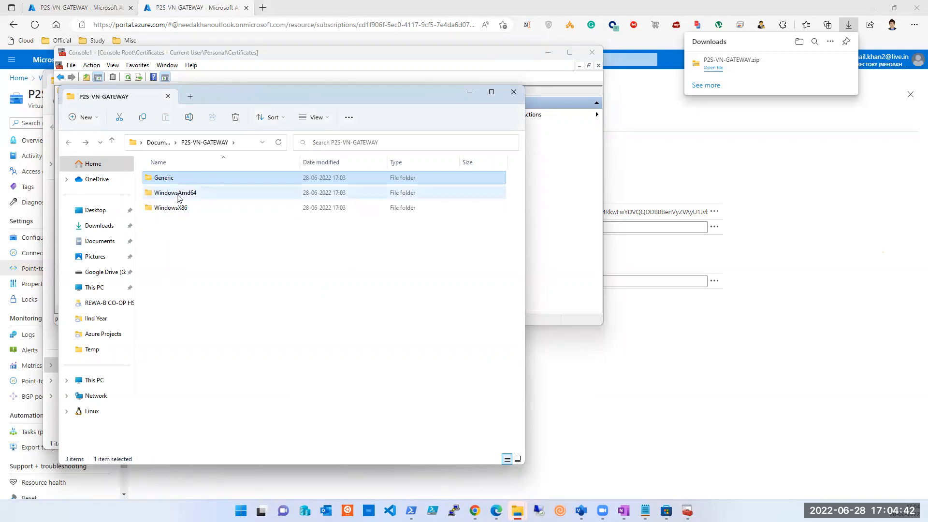
{"action": "double_click", "coordinate": [179, 192]}
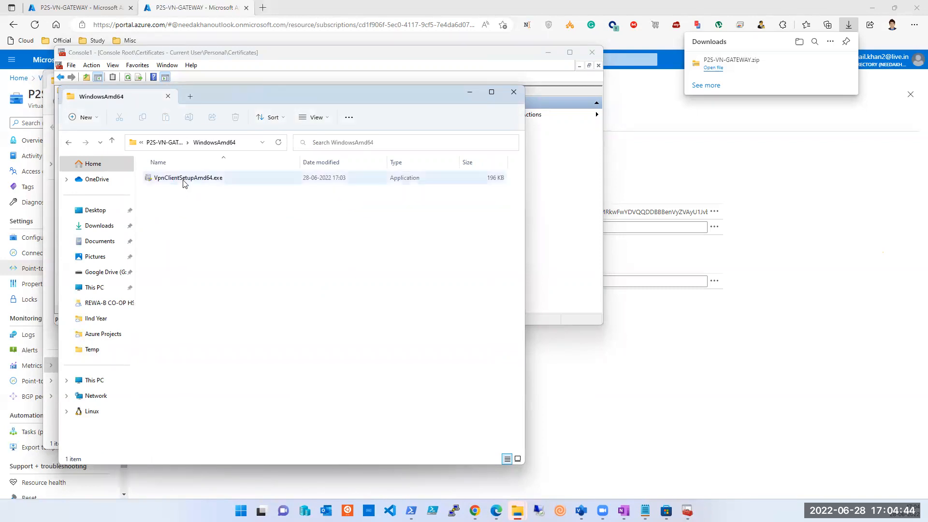
{"action": "double_click", "coordinate": [184, 179]}
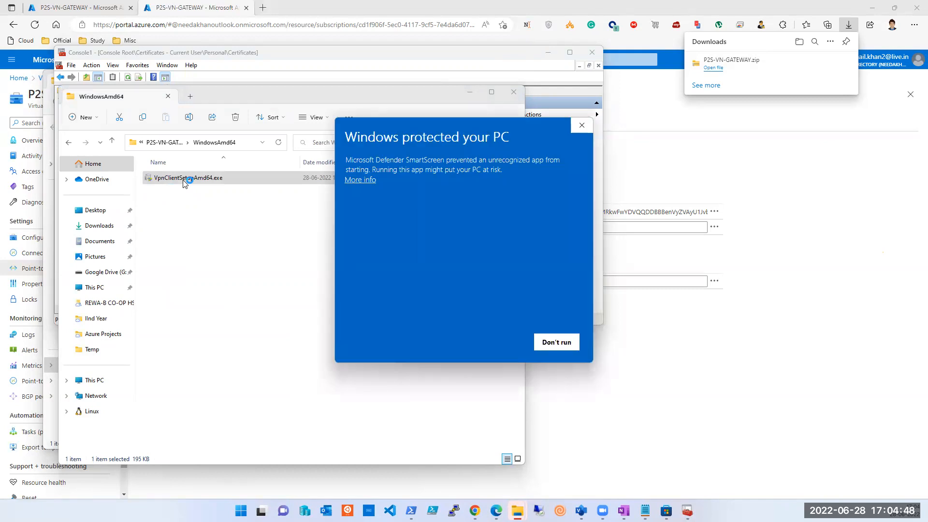
{"action": "left_click", "coordinate": [360, 180]}
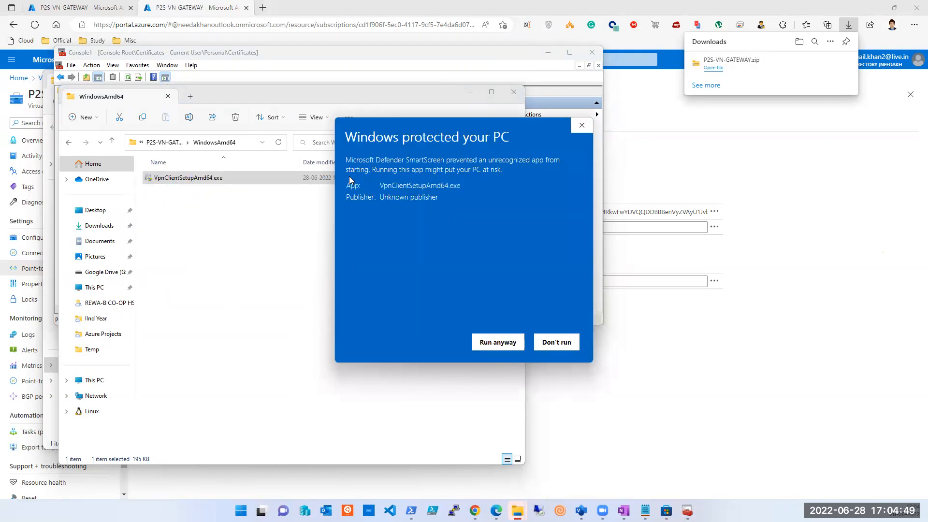
{"action": "left_click", "coordinate": [498, 343]}
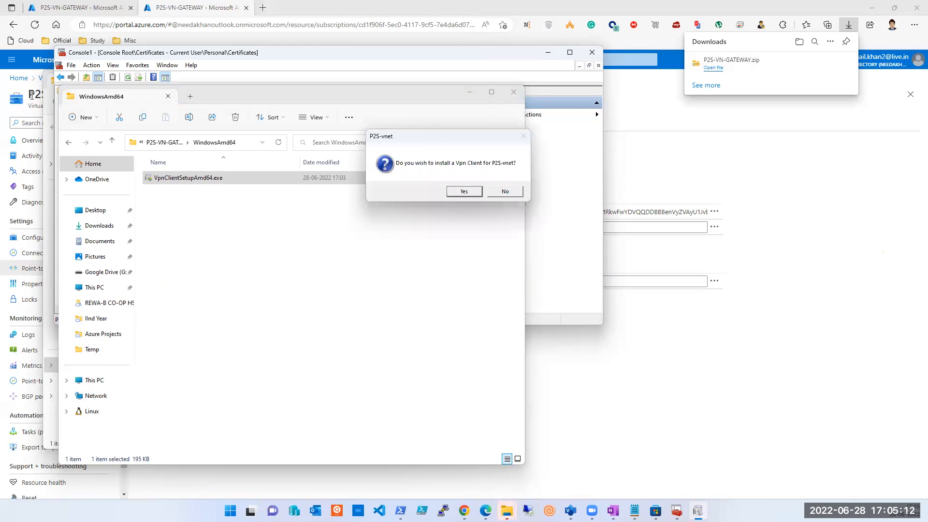
{"action": "left_click", "coordinate": [464, 192]}
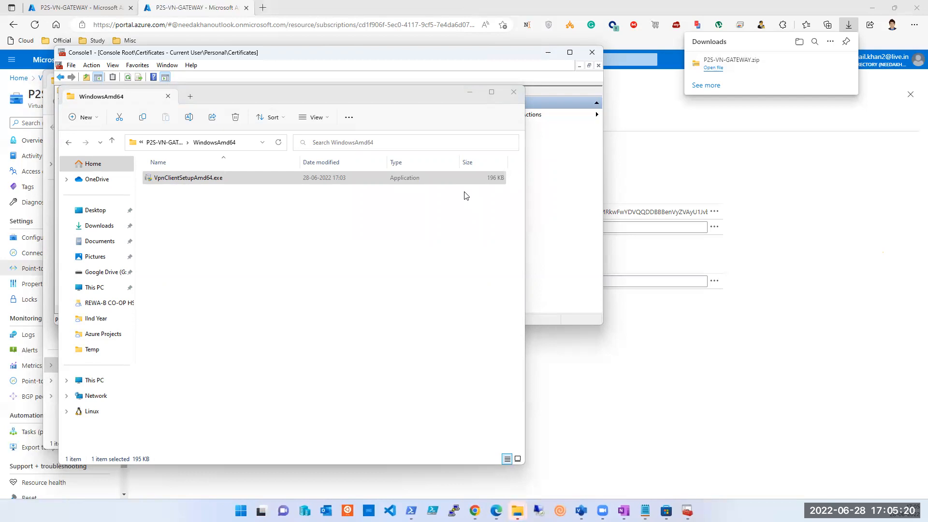
Step: Move the WindowsAmd64 folder, certificates console and downloaded zip folder windows aside to uncover the portal page's navigation
{"action": "left_click_drag", "start_coordinate": [335, 91], "coordinate": [568, 183]}
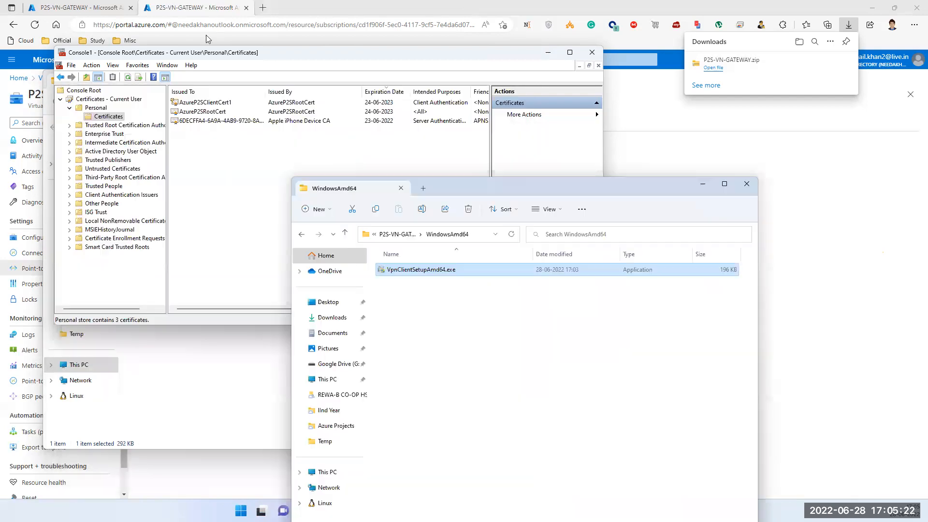
{"action": "left_click_drag", "start_coordinate": [222, 51], "coordinate": [303, 102]}
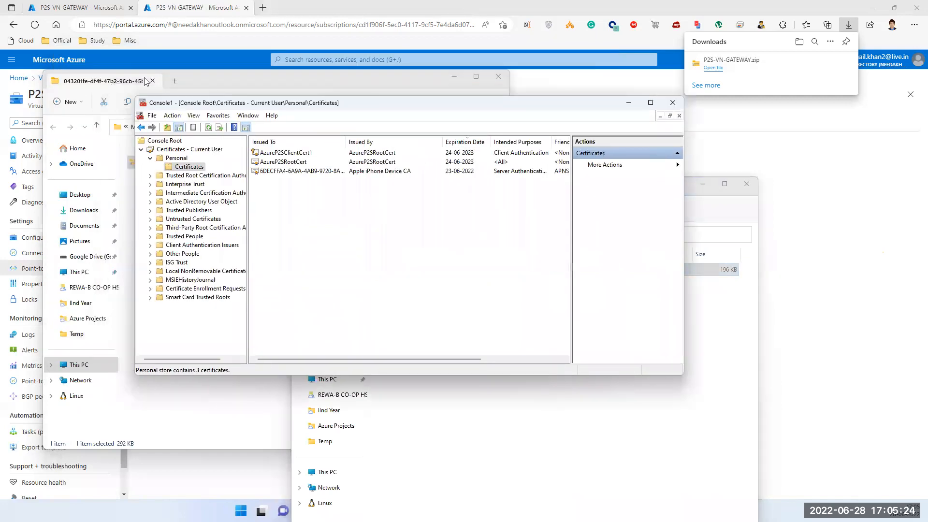
{"action": "left_click", "coordinate": [223, 78]}
{"action": "left_click_drag", "start_coordinate": [252, 80], "coordinate": [345, 127]}
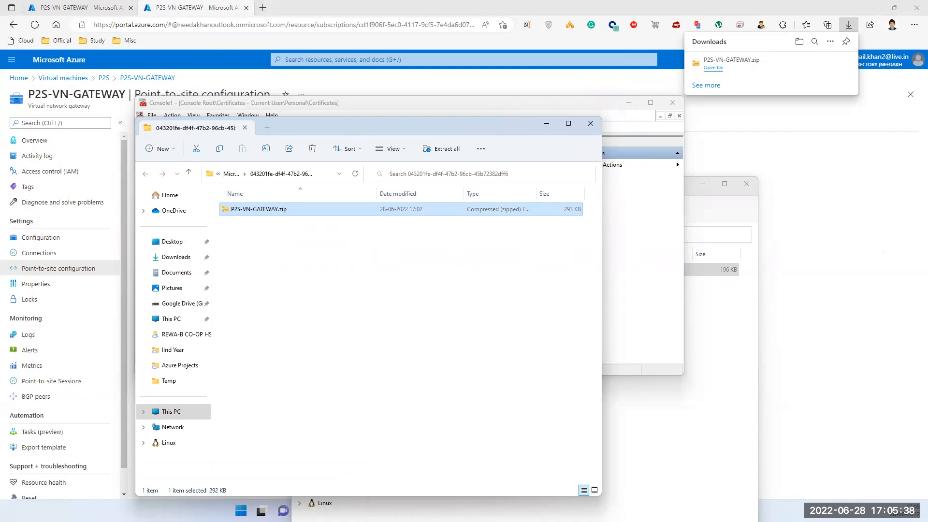
Step: Open the Azure VPN Client to check its VPN connections list and close it
{"action": "key", "text": "super"}
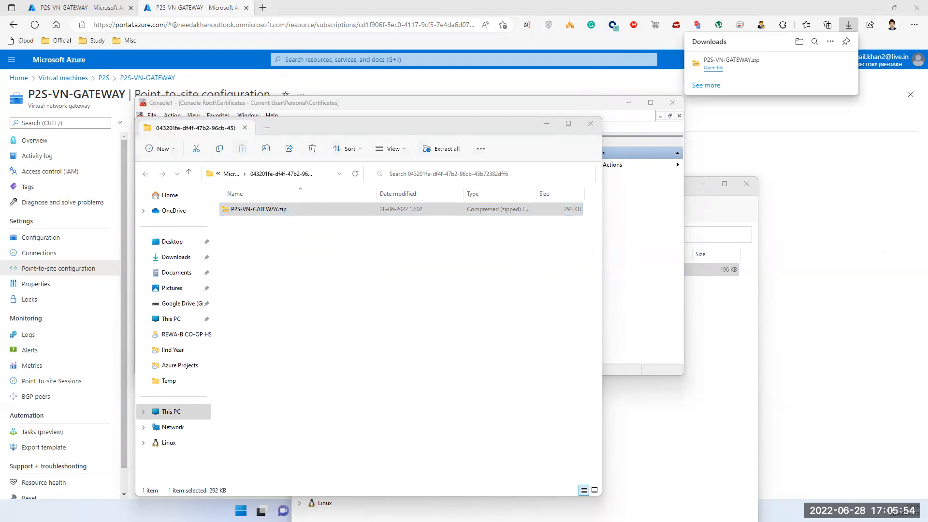
{"action": "left_click", "coordinate": [241, 241]}
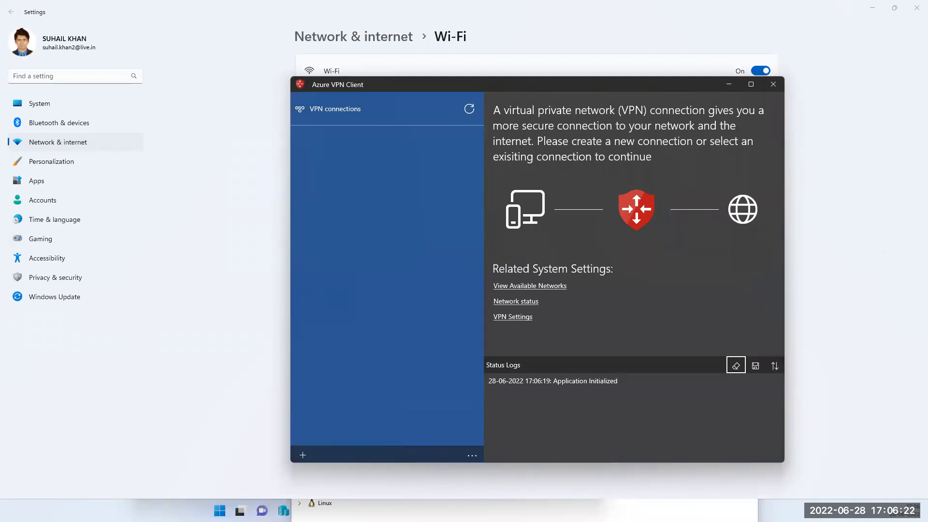
{"action": "key", "text": "super"}
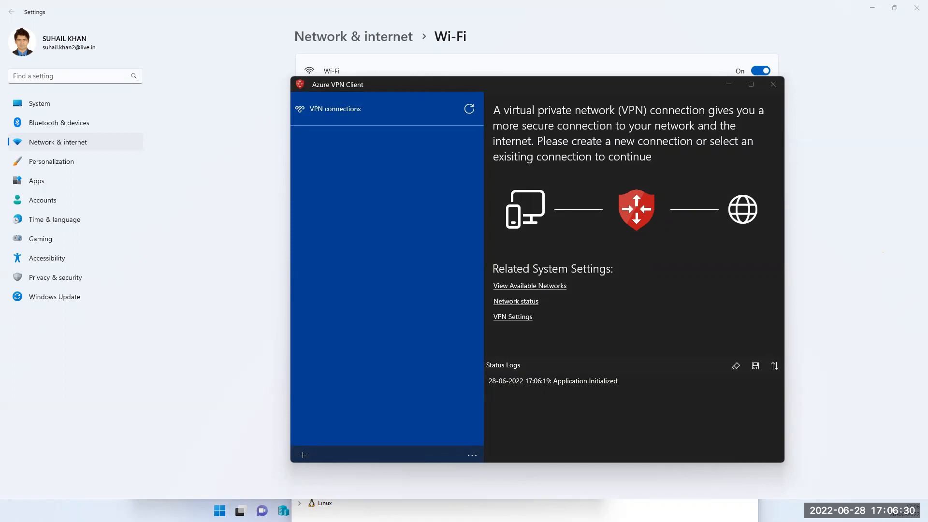
{"action": "key", "text": "alt+F4"}
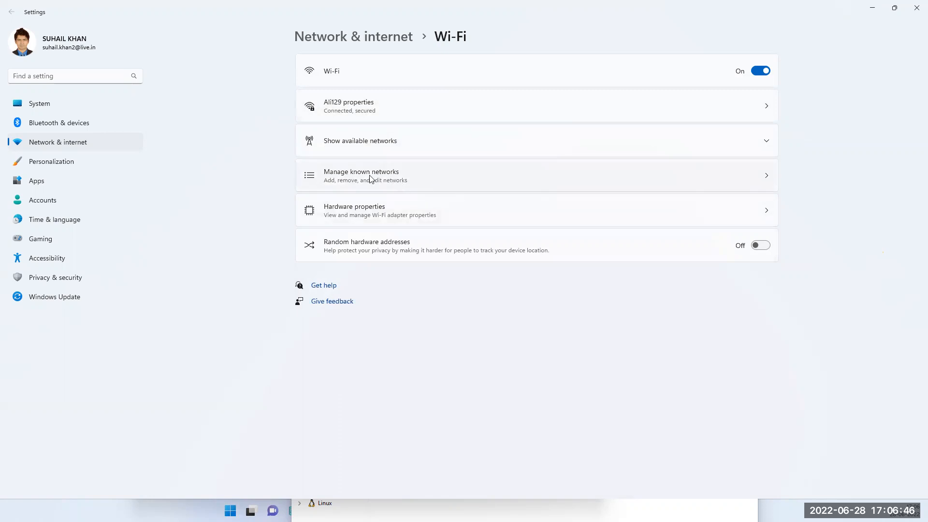
Step: Search the Windows Settings for "vpn" and close the Settings window
{"action": "left_click", "coordinate": [95, 76]}
{"action": "type", "text": "vpn"}
{"action": "key", "text": "Return"}
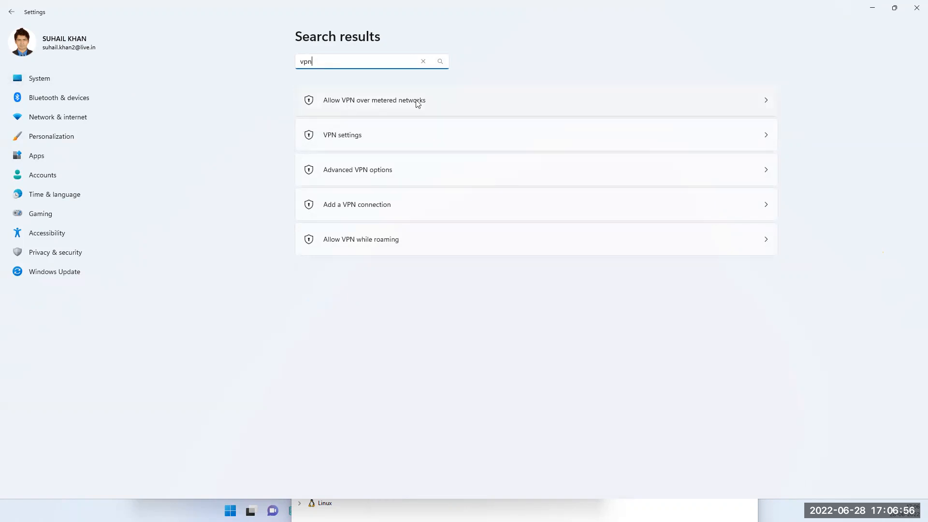
{"action": "left_click", "coordinate": [915, 5]}
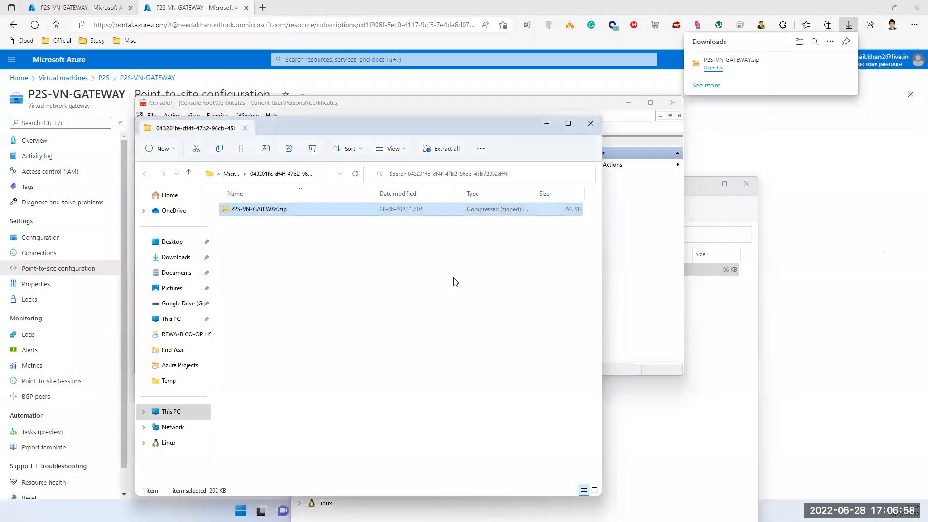
Step: Bring the WindowsAmd64 folder forward, run VpnClientSetupAmd64.exe again and close the folder window
{"action": "left_click", "coordinate": [390, 274]}
{"action": "left_click", "coordinate": [628, 287]}
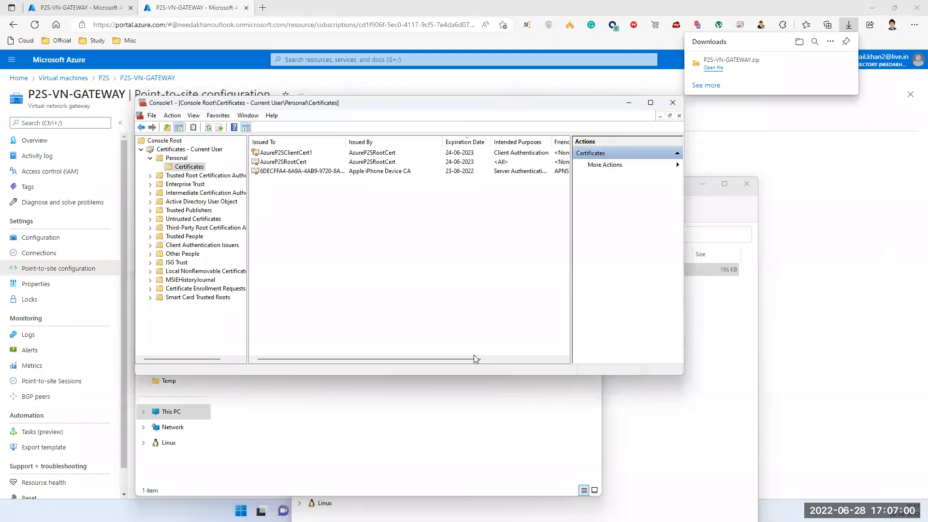
{"action": "left_click", "coordinate": [666, 465]}
{"action": "right_click", "coordinate": [404, 272]}
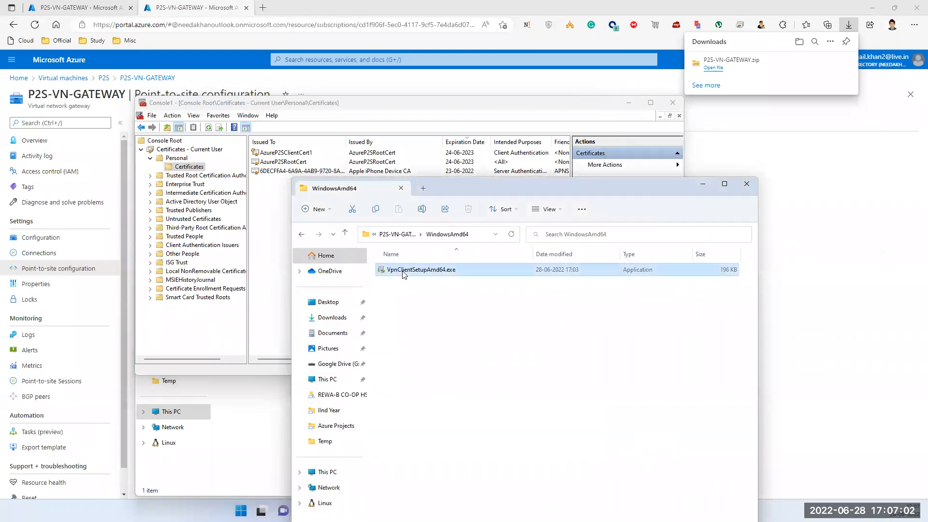
{"action": "left_click", "coordinate": [451, 321]}
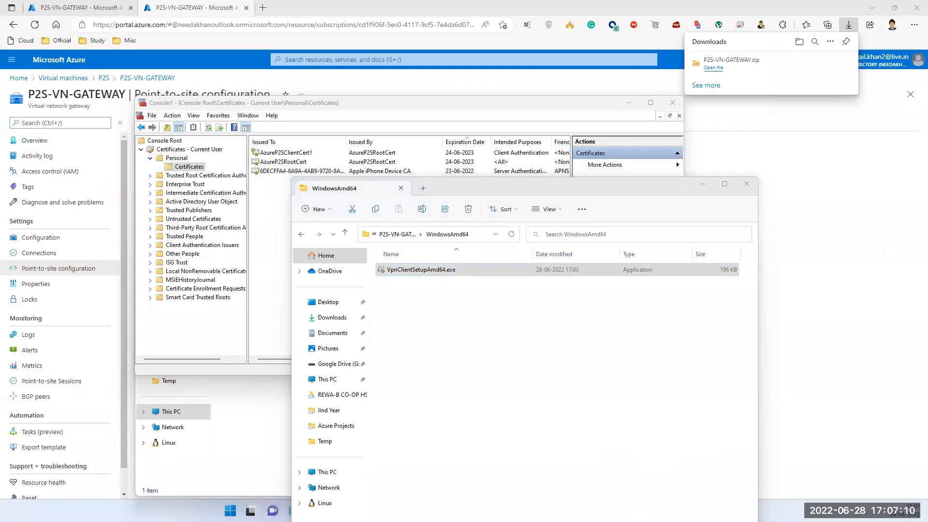
{"action": "left_click", "coordinate": [626, 221]}
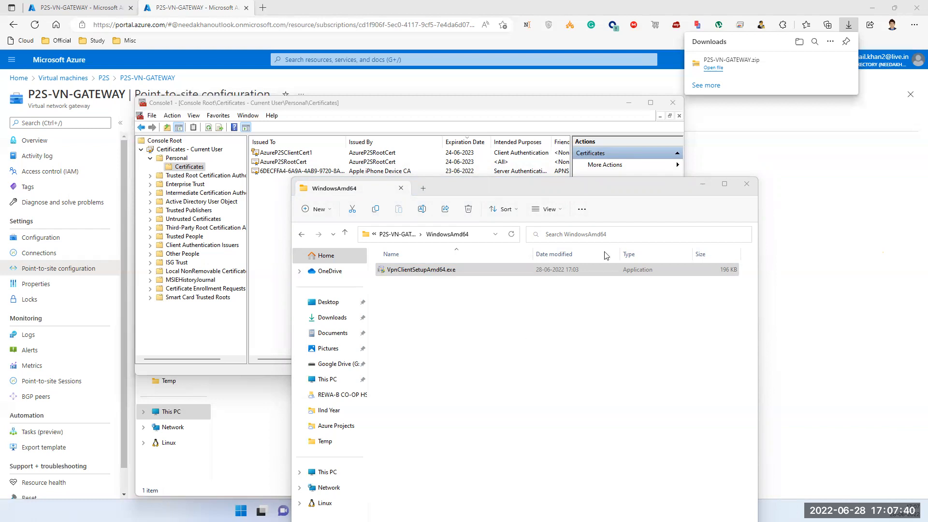
{"action": "left_click", "coordinate": [750, 186]}
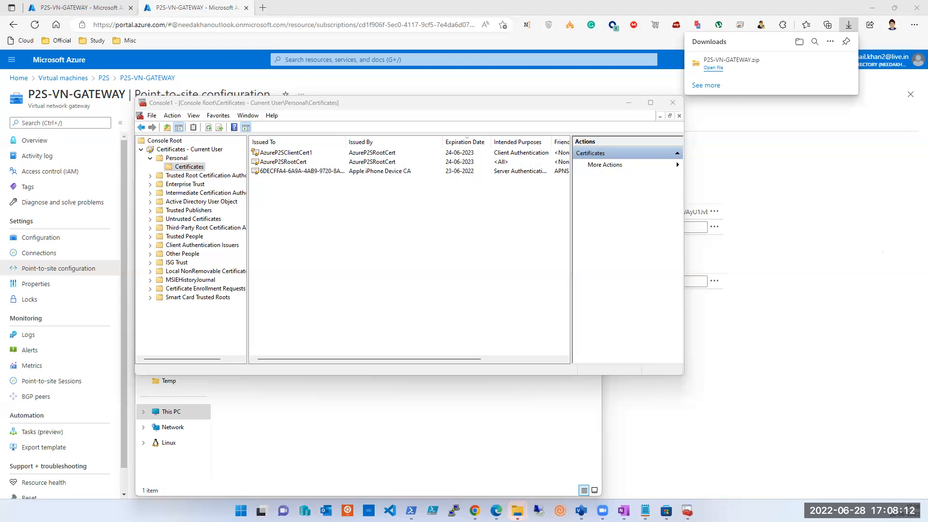
Step: Try repeatedly to open the Windows Settings, closing the Settings window after the attempts
{"action": "left_click", "coordinate": [418, 281]}
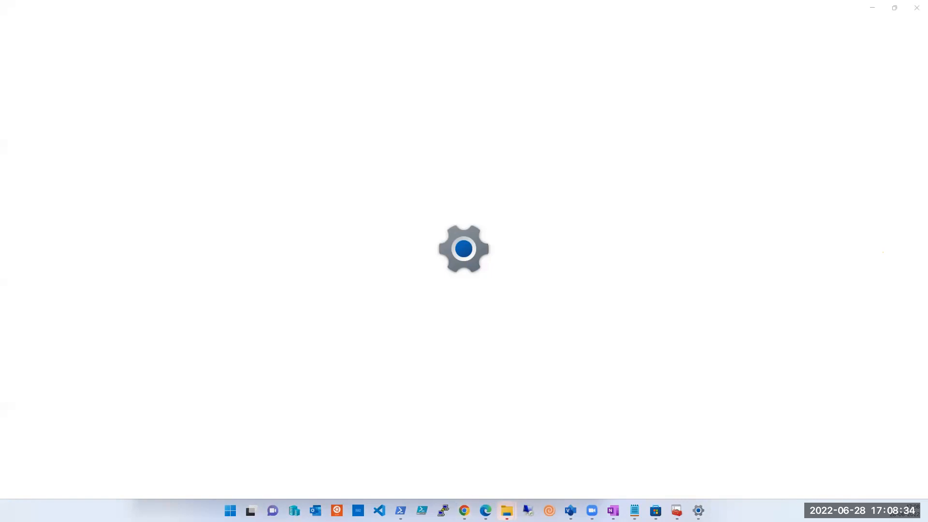
{"action": "left_click", "coordinate": [916, 15]}
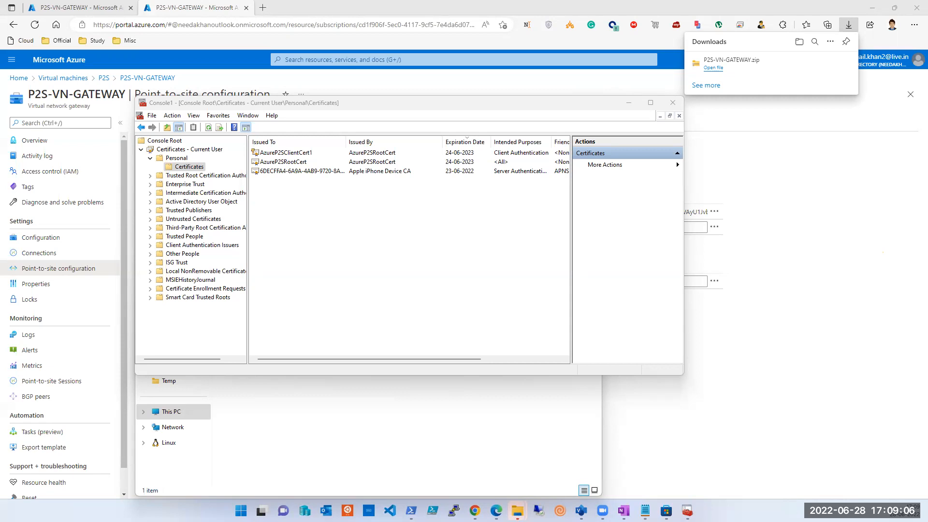
{"action": "key", "text": "super+i"}
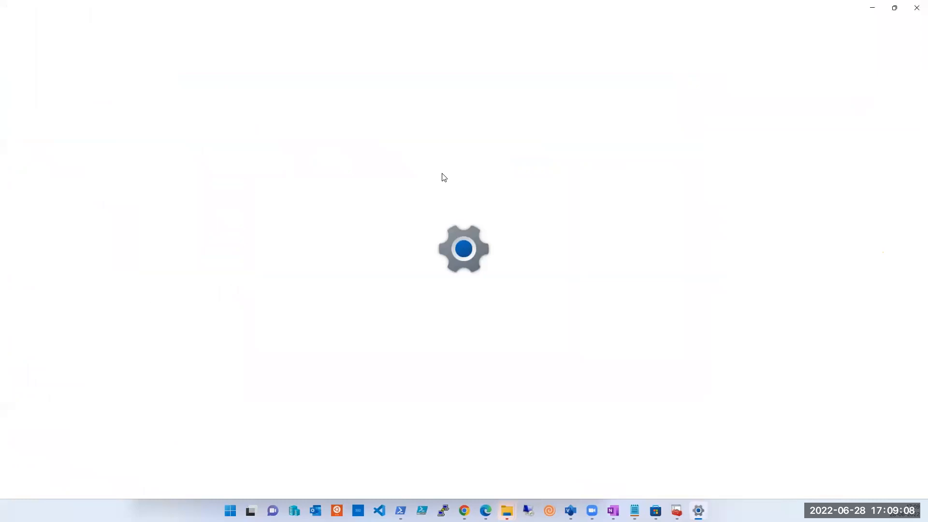
{"action": "key", "text": "alt+Tab"}
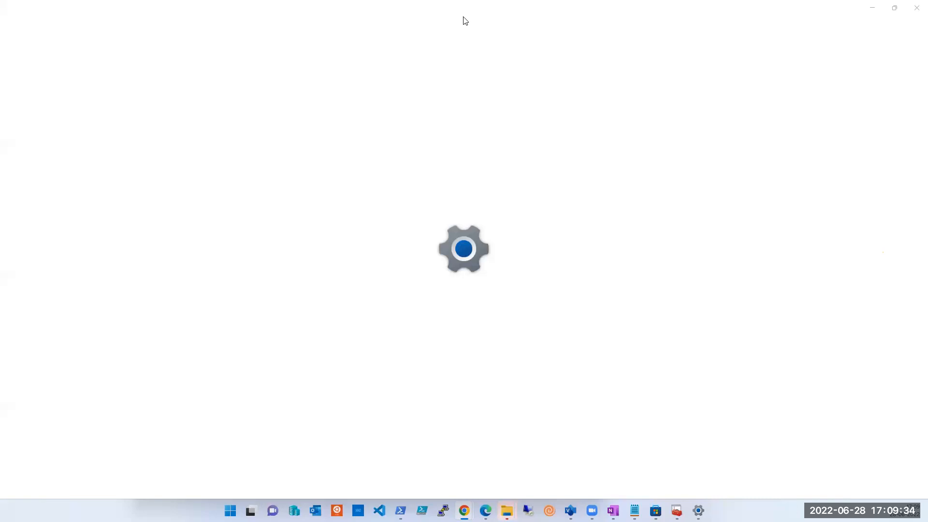
{"action": "key", "text": "super"}
{"action": "left_click", "coordinate": [894, 9]}
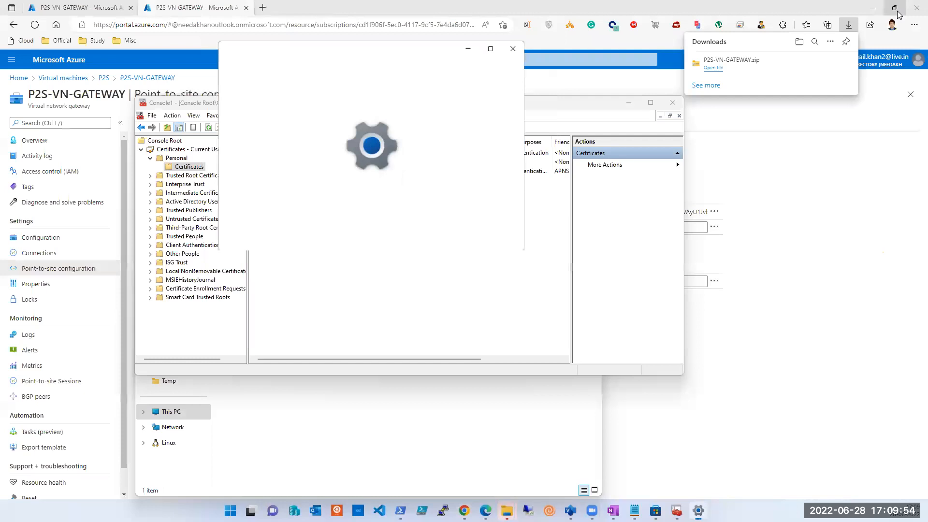
{"action": "left_click", "coordinate": [512, 47]}
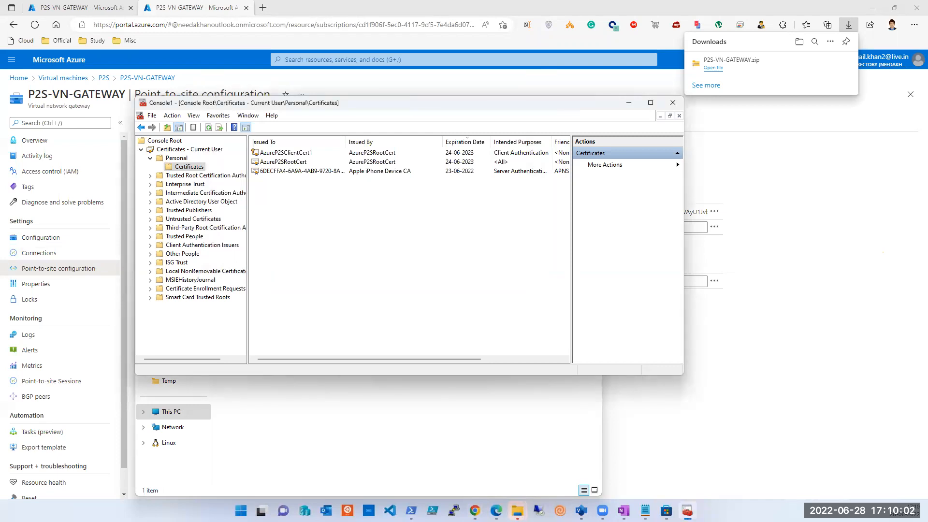
Step: Search Windows for "vpn" and try to open the VPN settings
{"action": "key", "text": "super"}
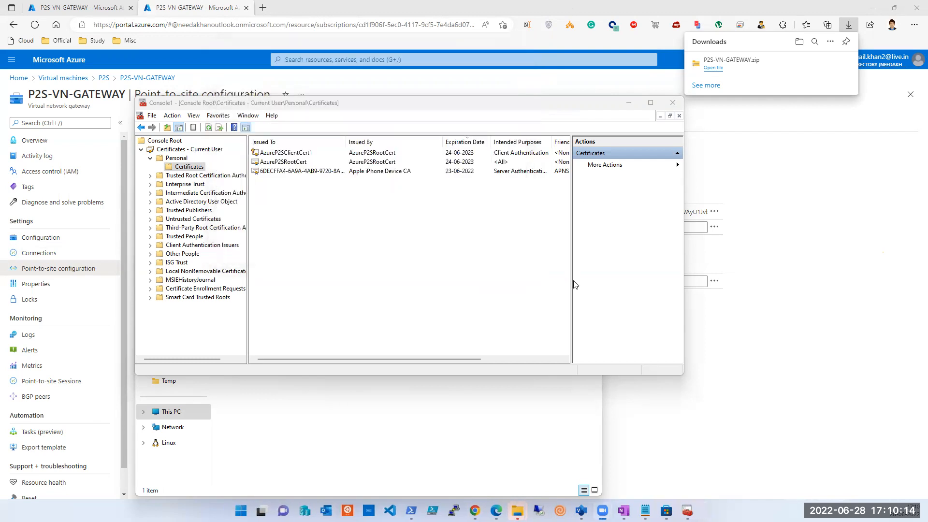
{"action": "left_click", "coordinate": [241, 510]}
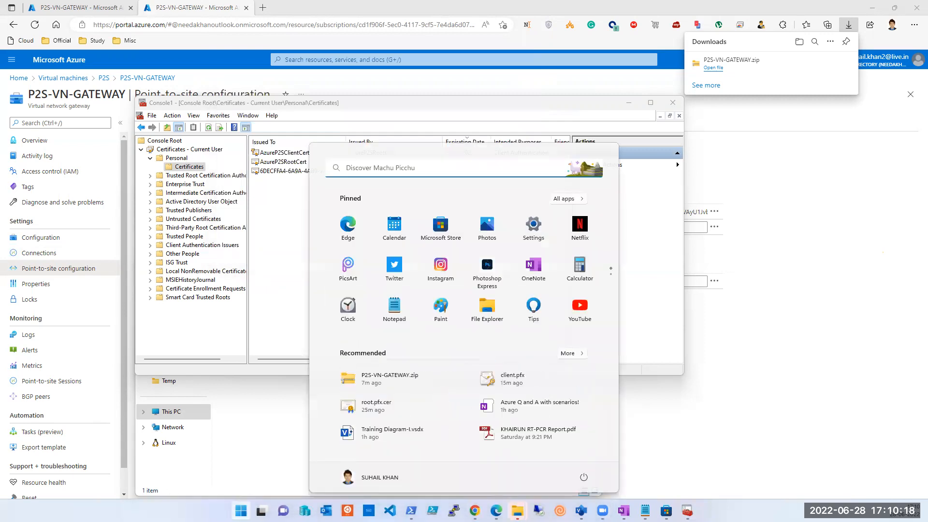
{"action": "type", "text": "vpn"}
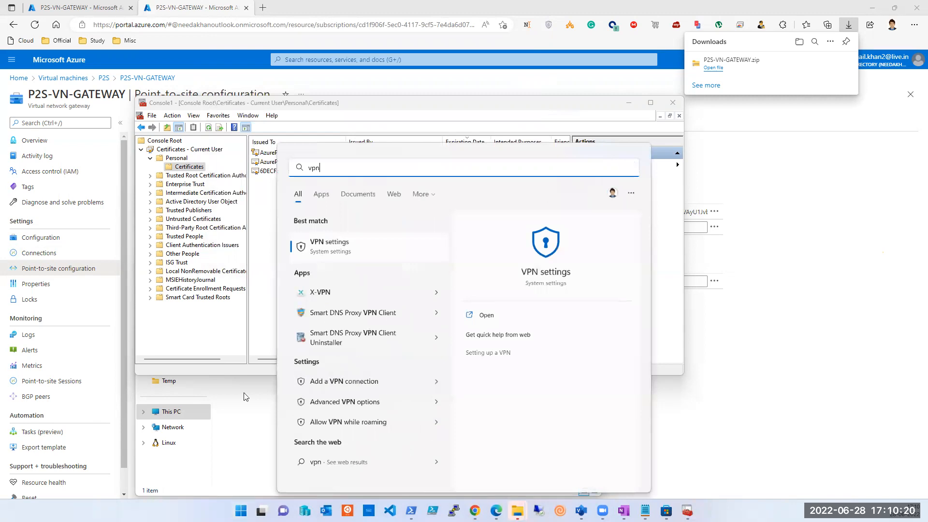
{"action": "left_click", "coordinate": [322, 251]}
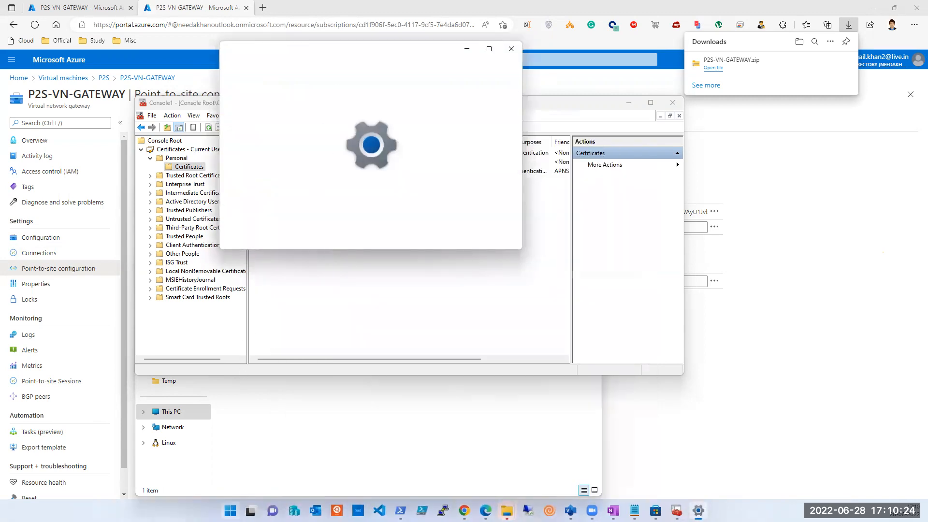
Step: Repeat the Windows search for "vpn", check the results limited to apps, and open VPN settings from all results
{"action": "left_click", "coordinate": [230, 511]}
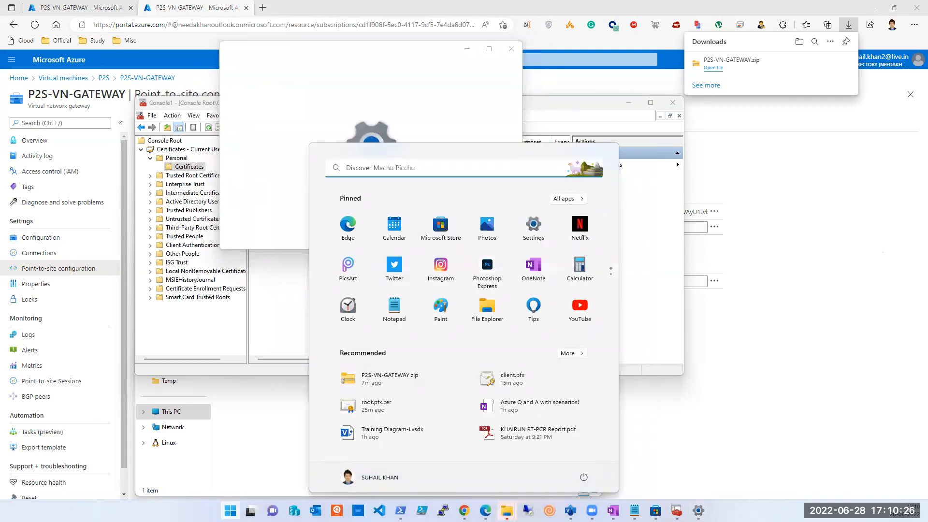
{"action": "type", "text": "vpn"}
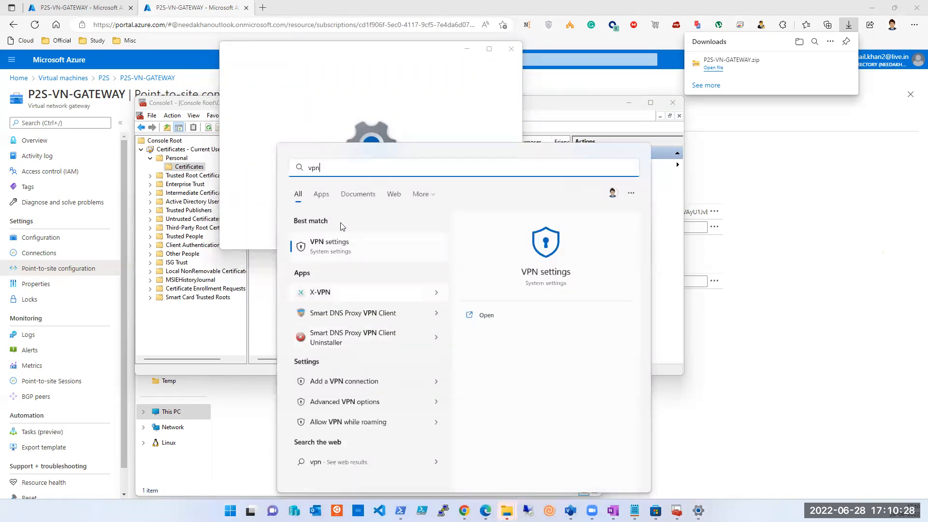
{"action": "left_click", "coordinate": [320, 195]}
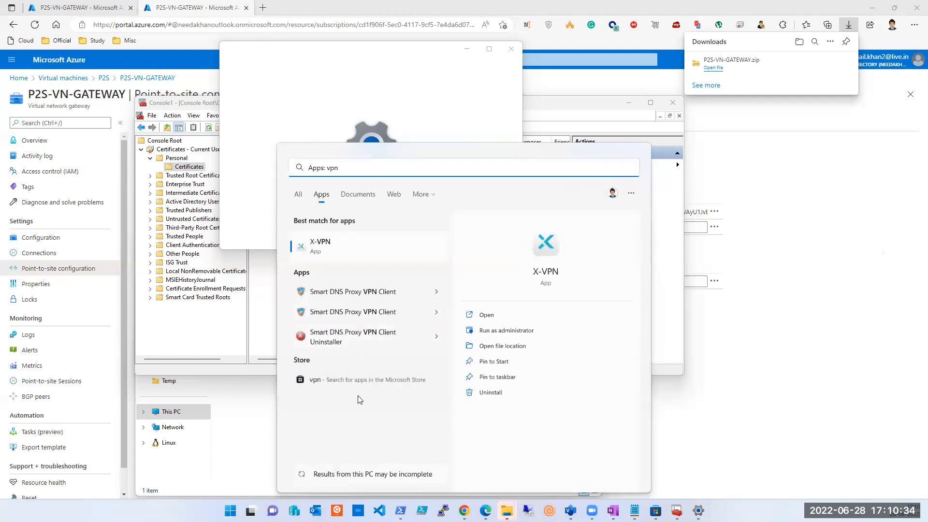
{"action": "left_click", "coordinate": [299, 194]}
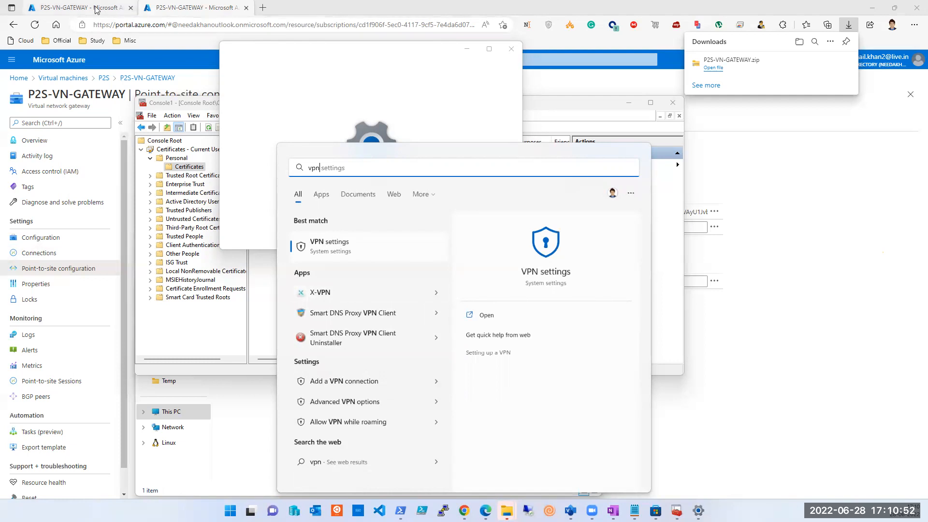
{"action": "key", "text": "Return"}
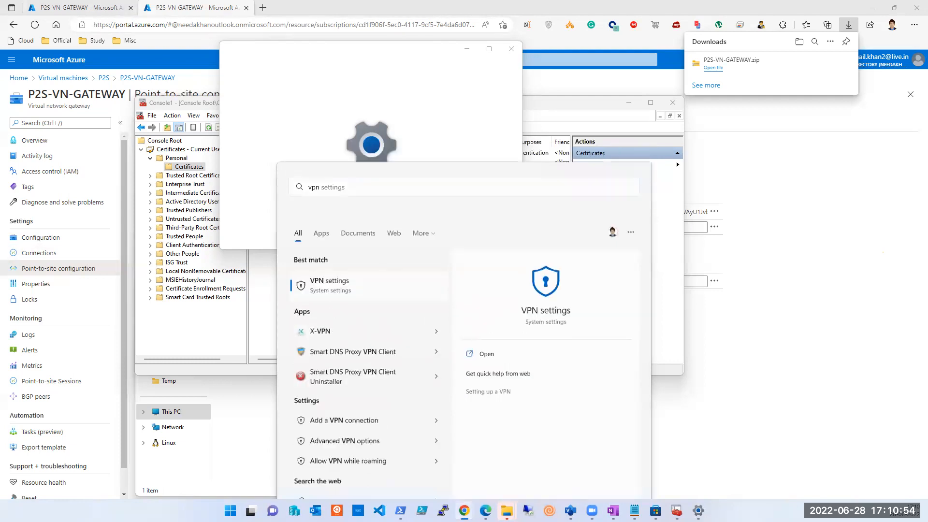
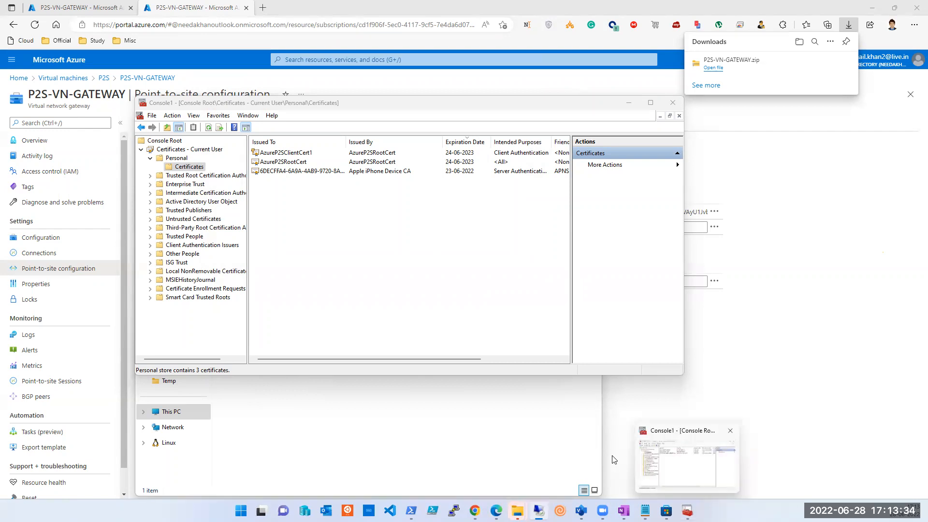
Step: Switch from the local browser and folder windows to the Remote Desktop session showing the remote machine's Desktop folder
{"action": "left_click", "coordinate": [427, 436]}
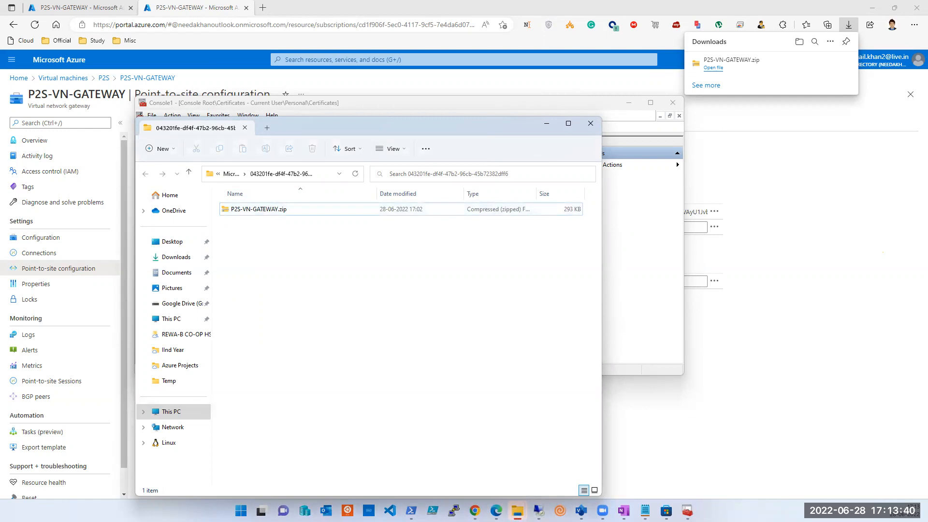
{"action": "left_click", "coordinate": [539, 511]}
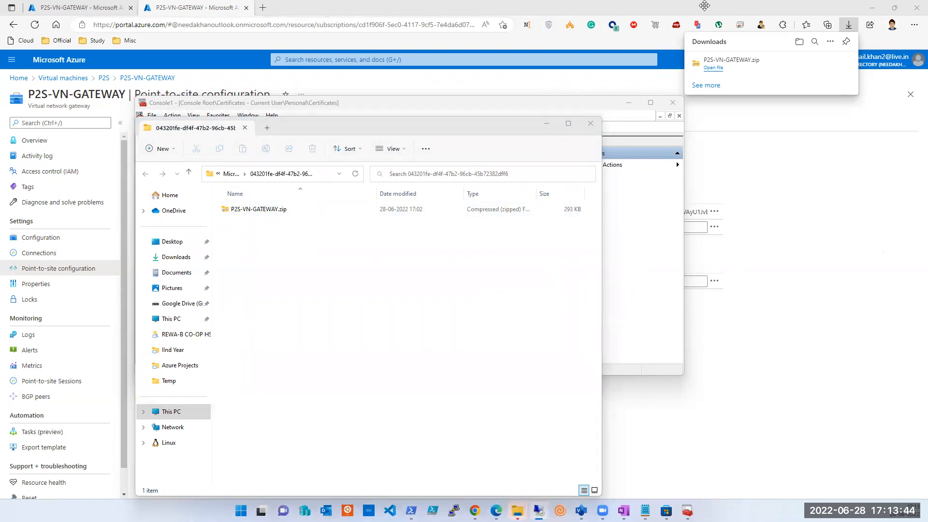
{"action": "left_click", "coordinate": [460, 23]}
{"action": "key", "text": "alt+Tab"}
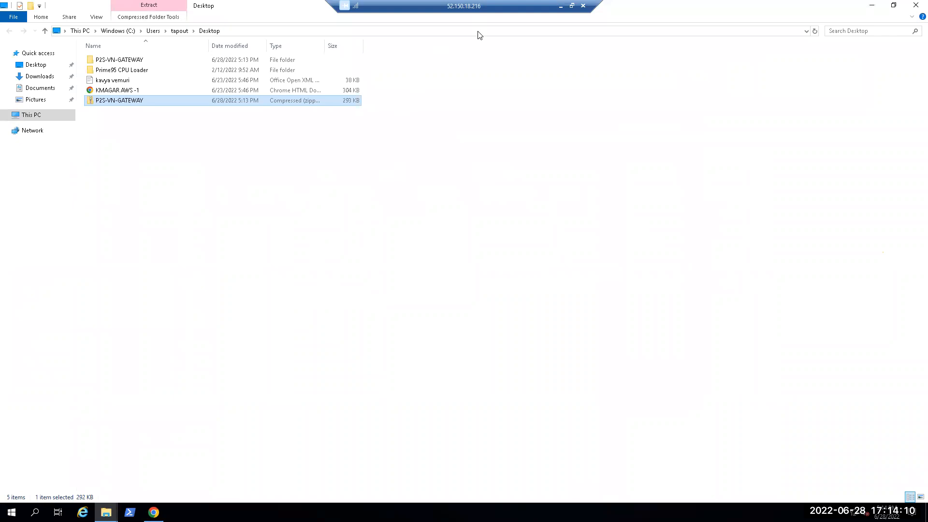
Step: Open the Generic subfolder of the extracted P2S-VN-GATEWAY folder on the remote machine's desktop
{"action": "left_click", "coordinate": [124, 231]}
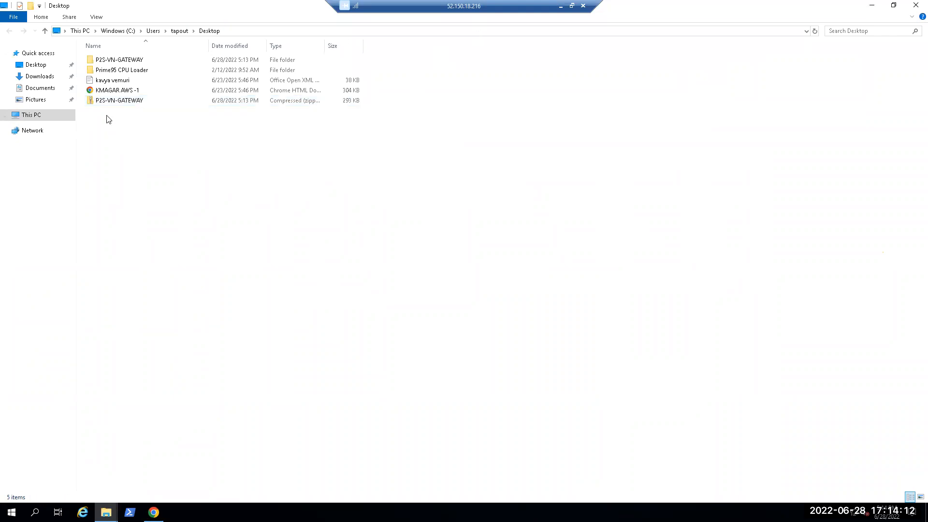
{"action": "right_click", "coordinate": [108, 106]}
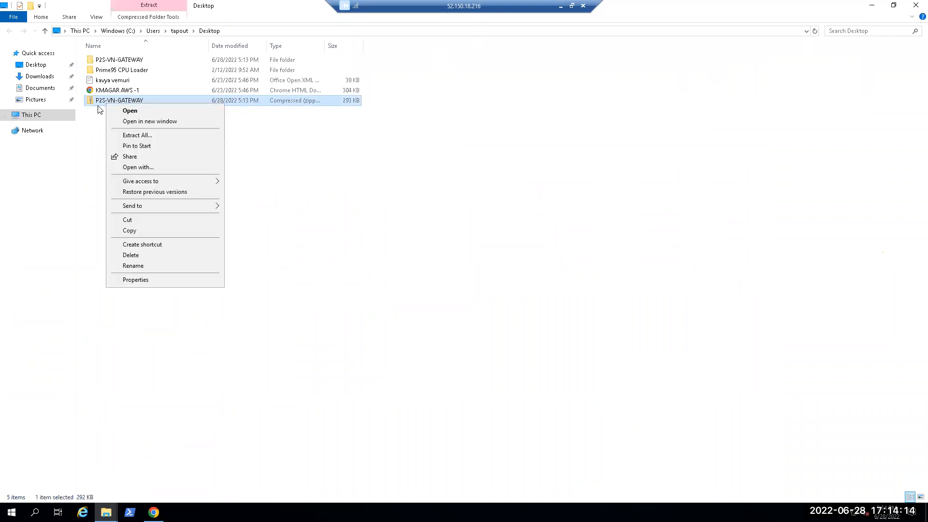
{"action": "left_click", "coordinate": [125, 63]}
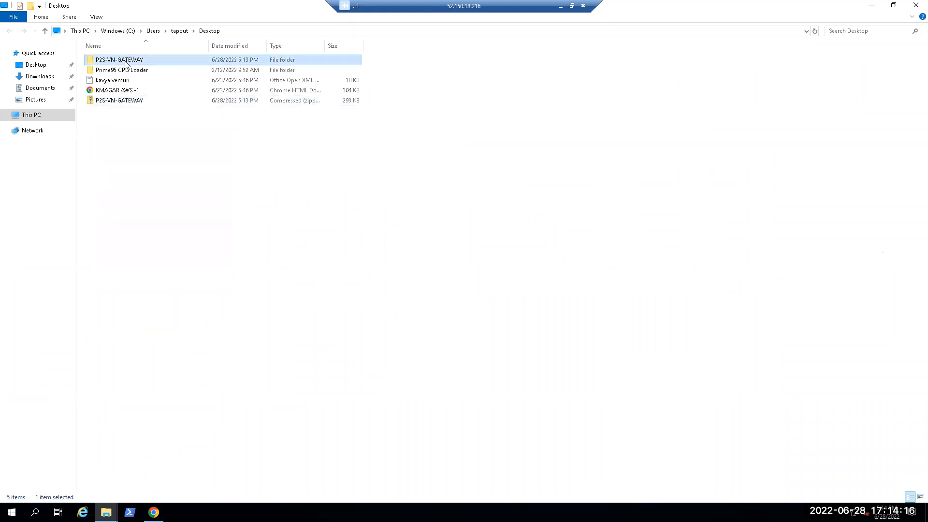
{"action": "double_click", "coordinate": [126, 64]}
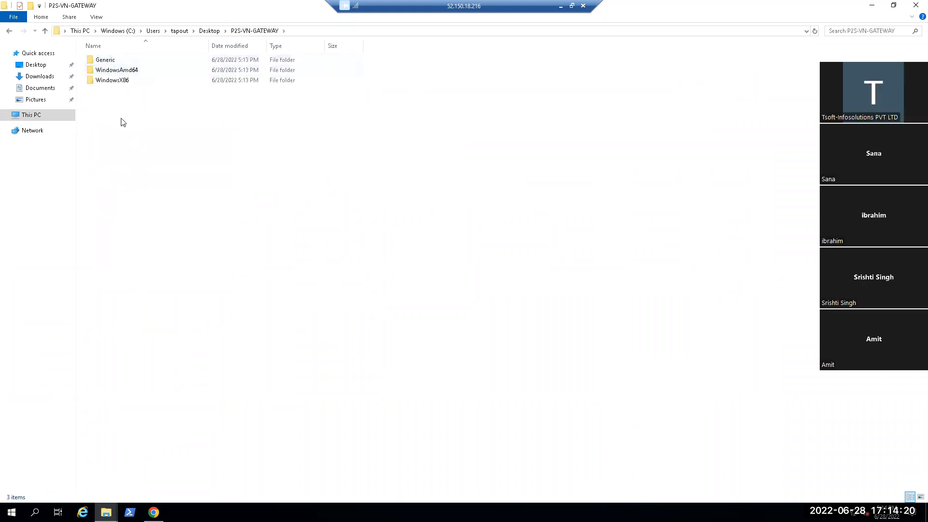
{"action": "double_click", "coordinate": [109, 62]}
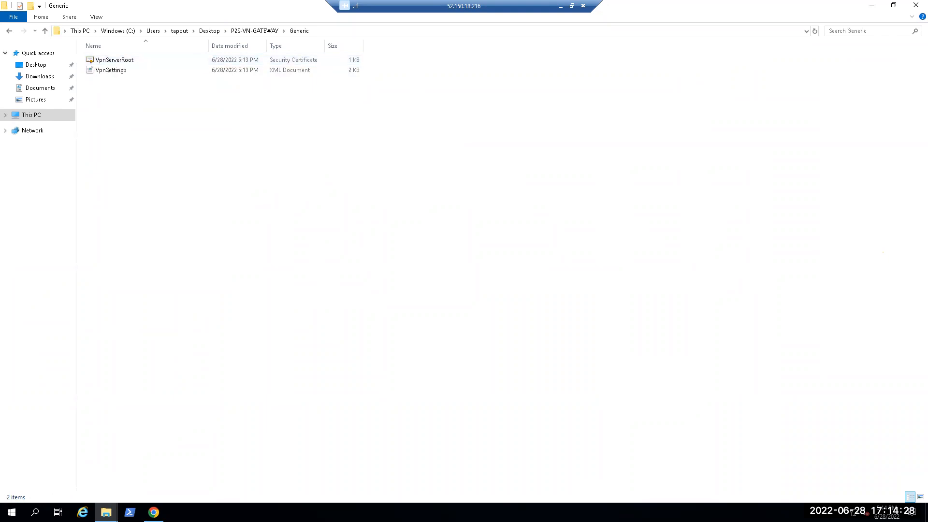
Step: Copy root.pfx and client.pfx from the local Temp folder into the Generic folder on the remote machine
{"action": "key", "text": "alt+Tab"}
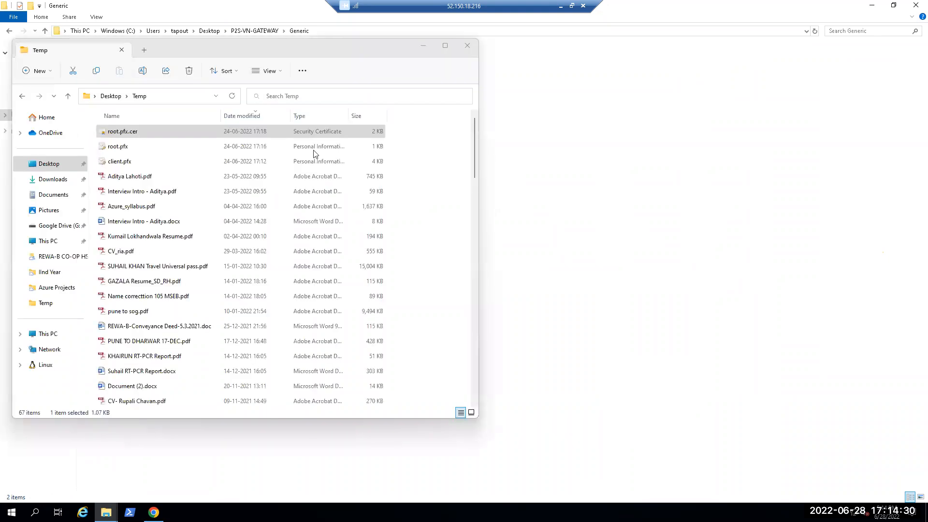
{"action": "left_click", "coordinate": [131, 165], "text": "ctrl"}
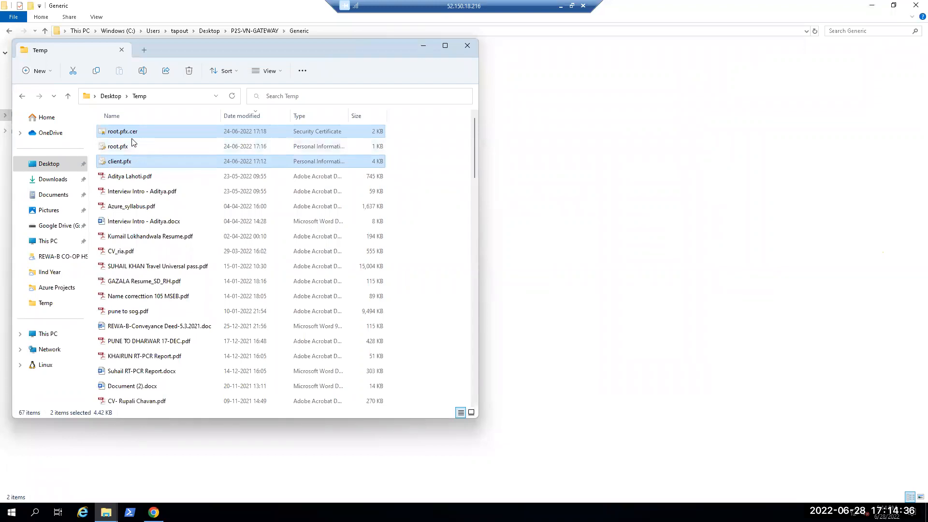
{"action": "left_click", "coordinate": [133, 146]}
{"action": "left_click", "coordinate": [134, 160], "text": "ctrl"}
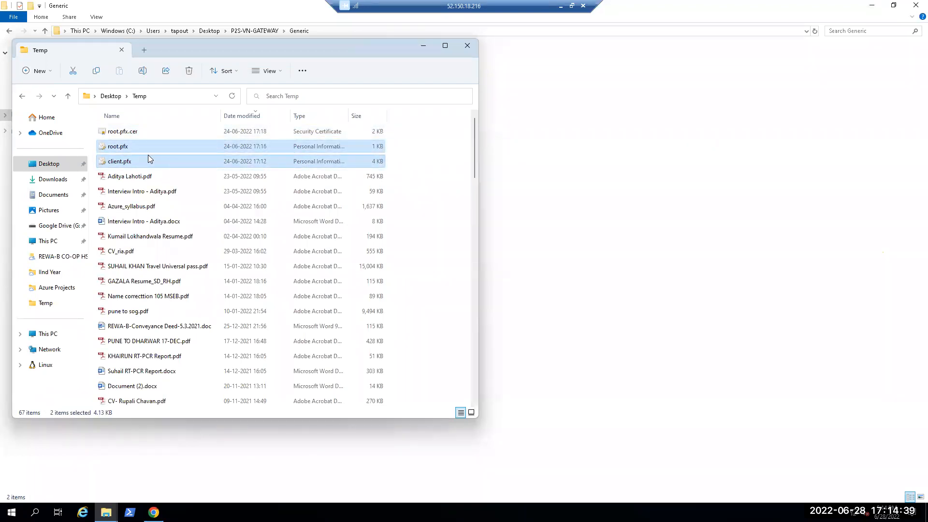
{"action": "left_click", "coordinate": [530, 207]}
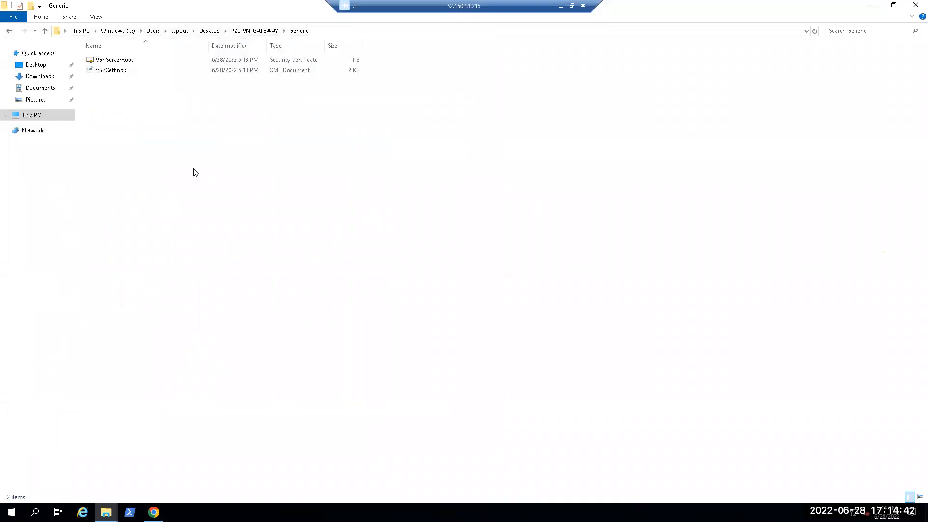
{"action": "key", "text": "ctrl+v"}
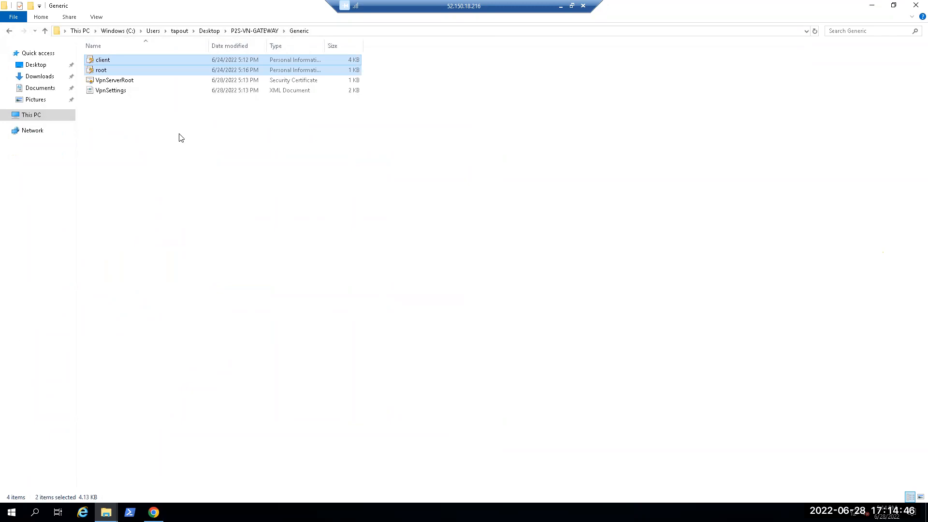
{"action": "left_click", "coordinate": [178, 135]}
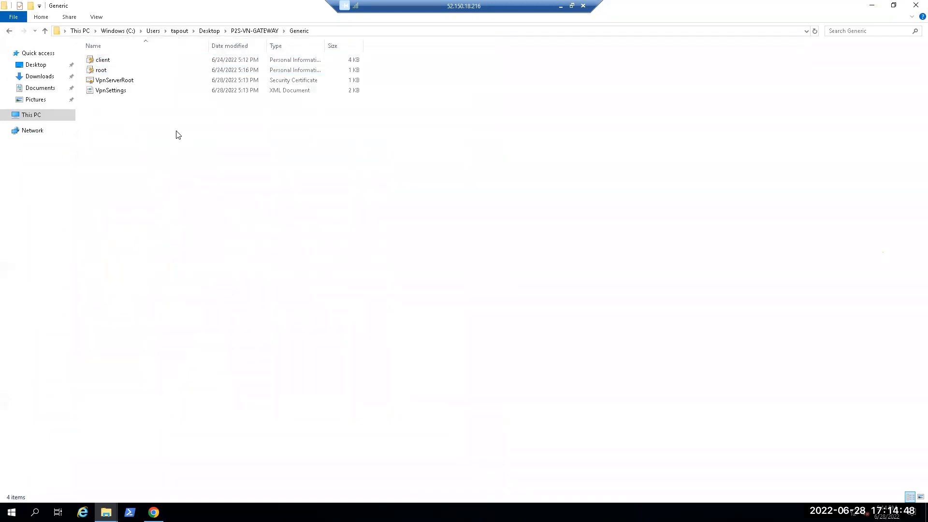
Step: Run mmc on the remote machine and add the Certificates snap-in for My user account
{"action": "key", "text": "super+r"}
{"action": "type", "text": "mmc"}
{"action": "key", "text": "Return"}
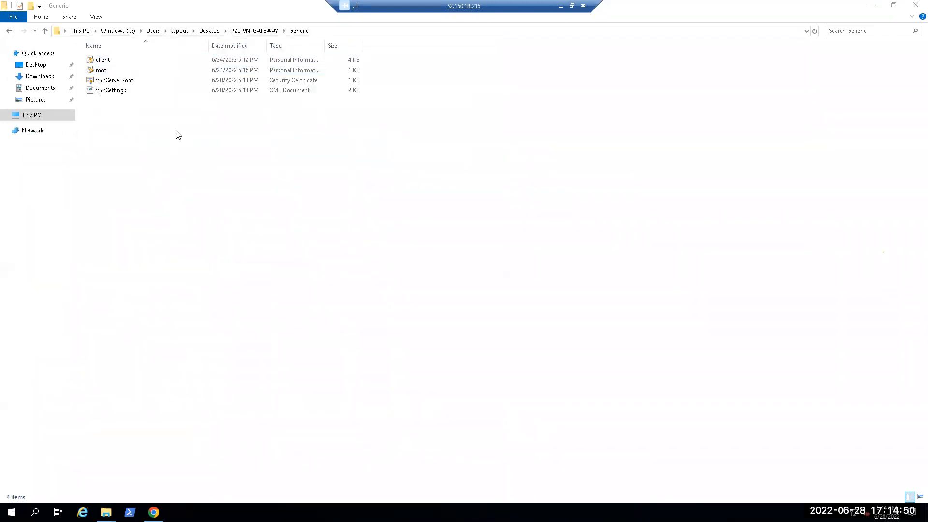
{"action": "left_click", "coordinate": [34, 34]}
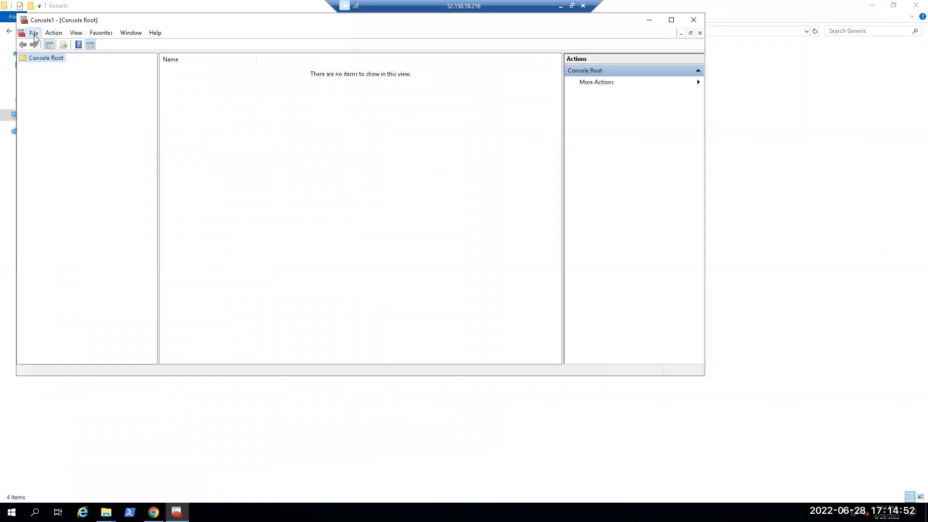
{"action": "left_click", "coordinate": [59, 91]}
{"action": "left_click", "coordinate": [235, 161]}
{"action": "left_click", "coordinate": [351, 187]}
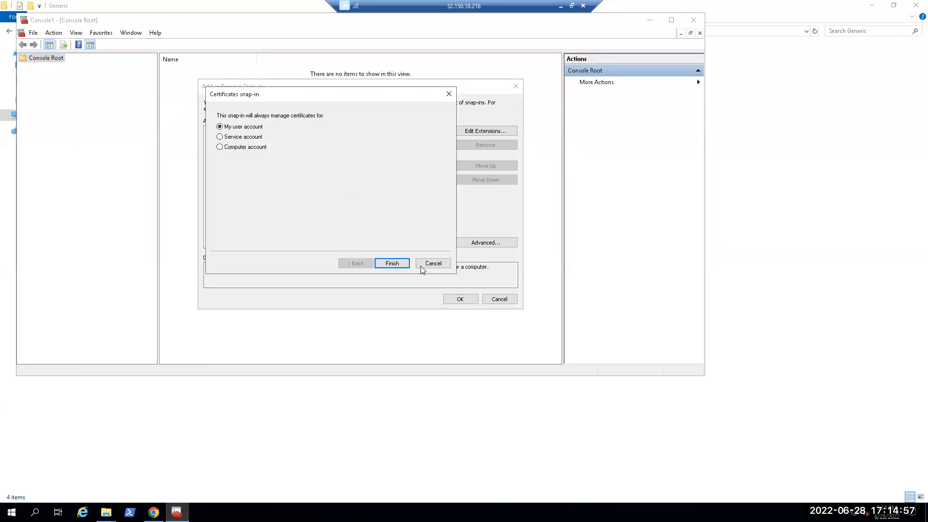
{"action": "left_click", "coordinate": [392, 264]}
{"action": "left_click", "coordinate": [460, 299]}
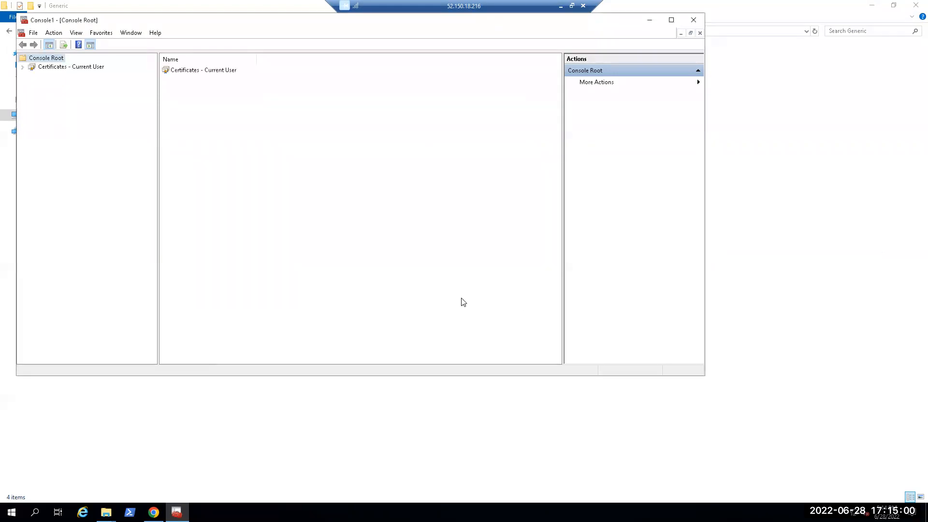
Step: Start a certificate import for the Personal store under Certificates - Current User and proceed to the file selection
{"action": "left_click", "coordinate": [22, 68]}
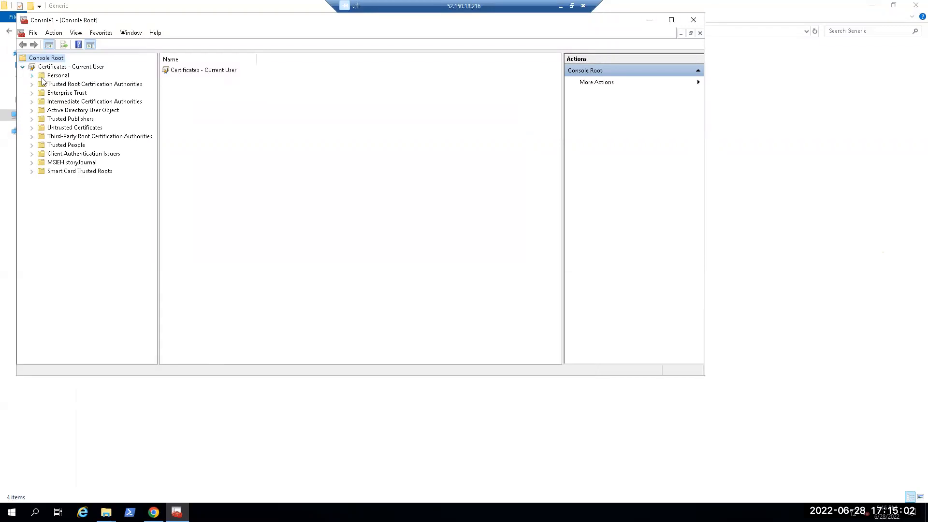
{"action": "left_click", "coordinate": [34, 76]}
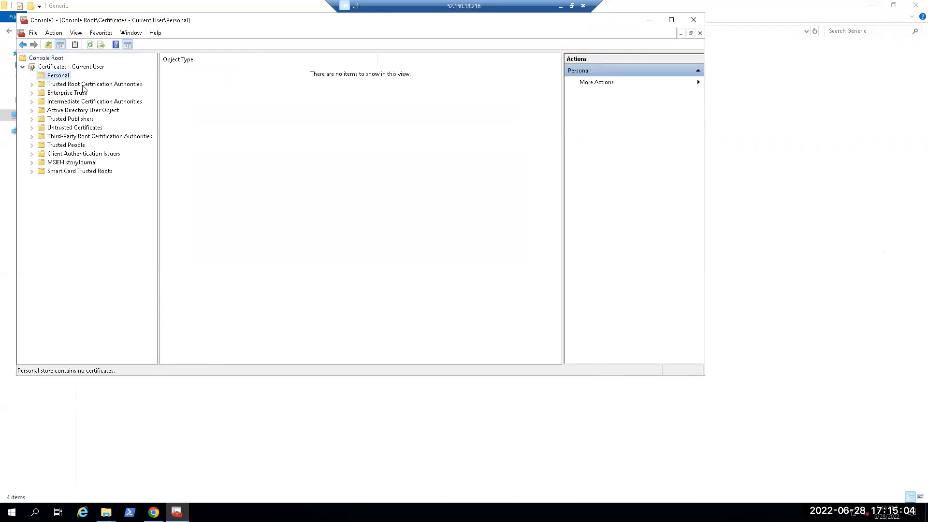
{"action": "right_click", "coordinate": [230, 121]}
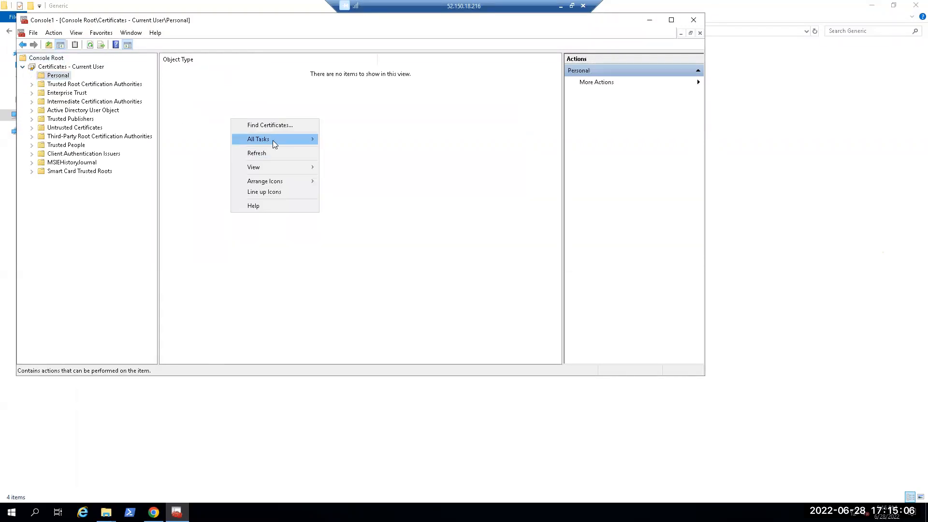
{"action": "mouse_move", "coordinate": [271, 140]}
{"action": "left_click", "coordinate": [352, 164]}
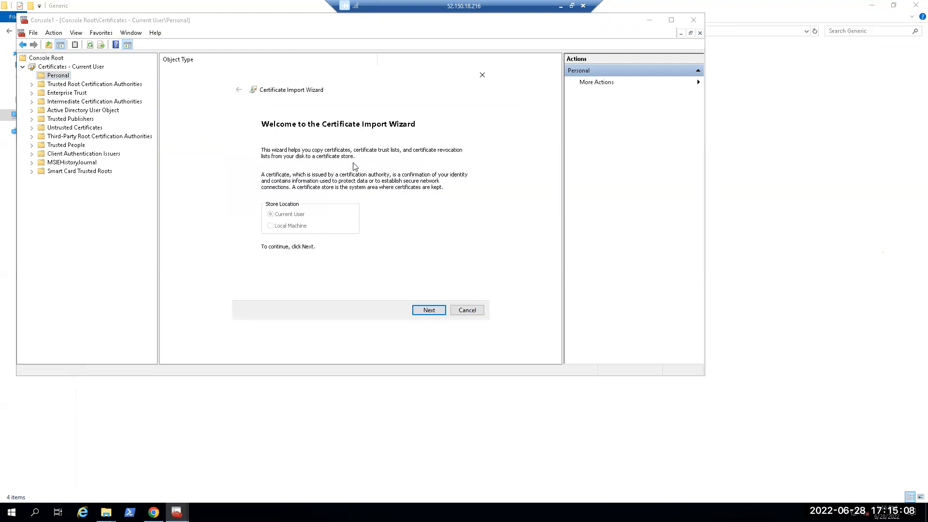
{"action": "left_click", "coordinate": [415, 310]}
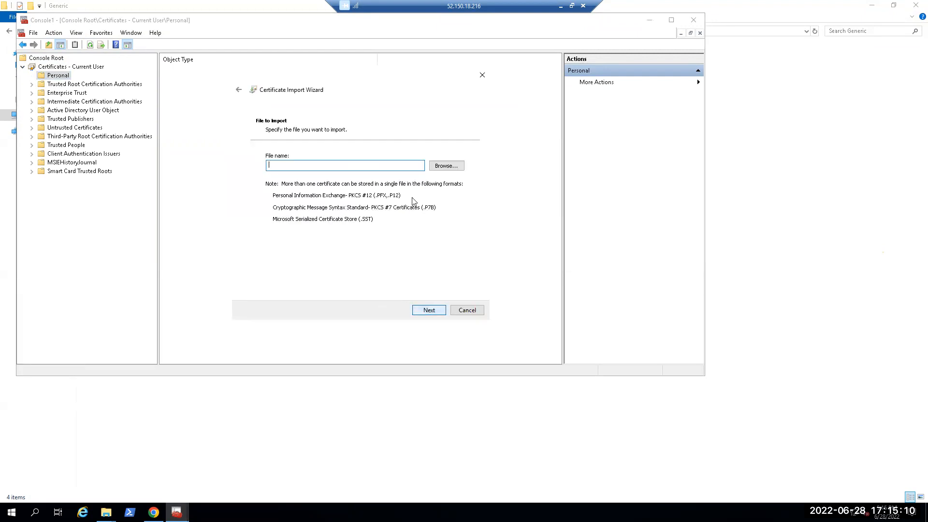
Step: Choose the VpnServerRoot certificate from Desktop\P2S-VN-GATEWAY\Generic as the file to import
{"action": "left_click", "coordinate": [439, 166]}
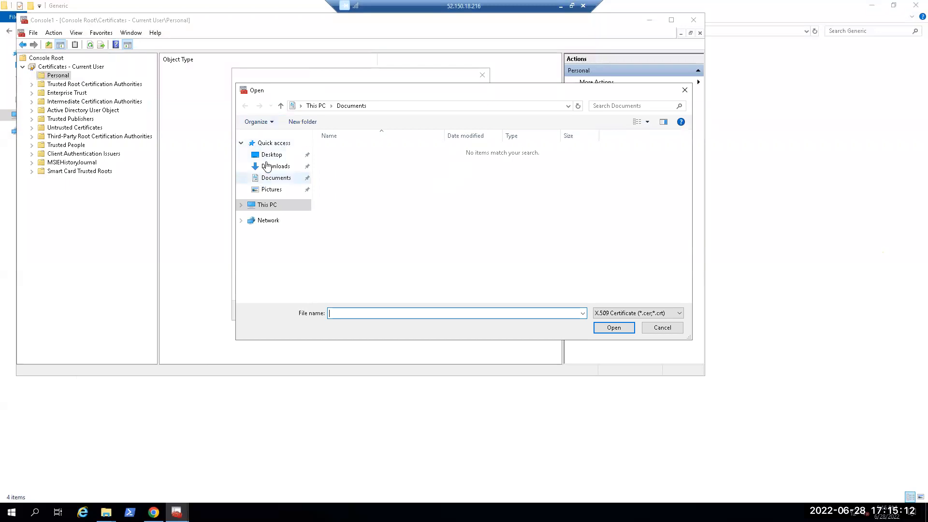
{"action": "left_click", "coordinate": [300, 157]}
{"action": "double_click", "coordinate": [339, 150]}
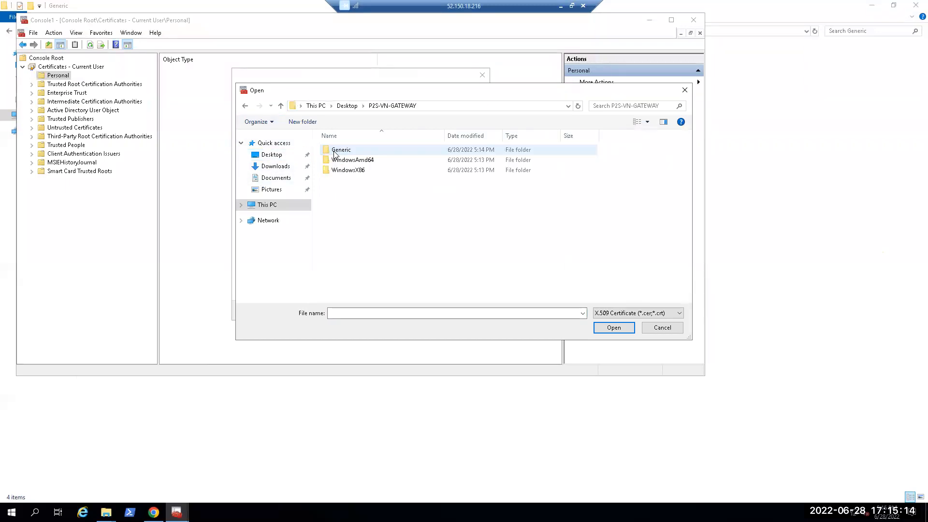
{"action": "double_click", "coordinate": [334, 152]}
{"action": "left_click", "coordinate": [335, 153]}
{"action": "left_click", "coordinate": [613, 329]}
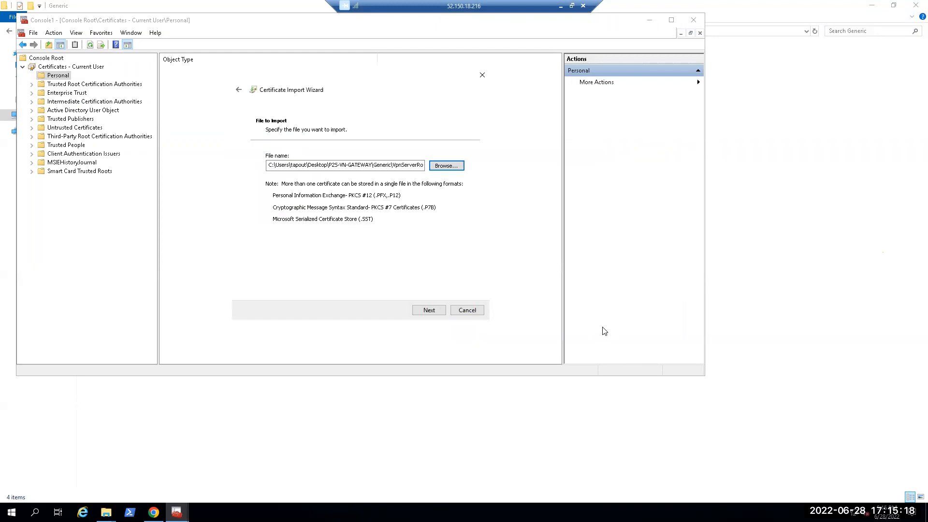
Step: Complete the VpnServerRoot import with all certificates placed in the Personal store
{"action": "left_click", "coordinate": [435, 313]}
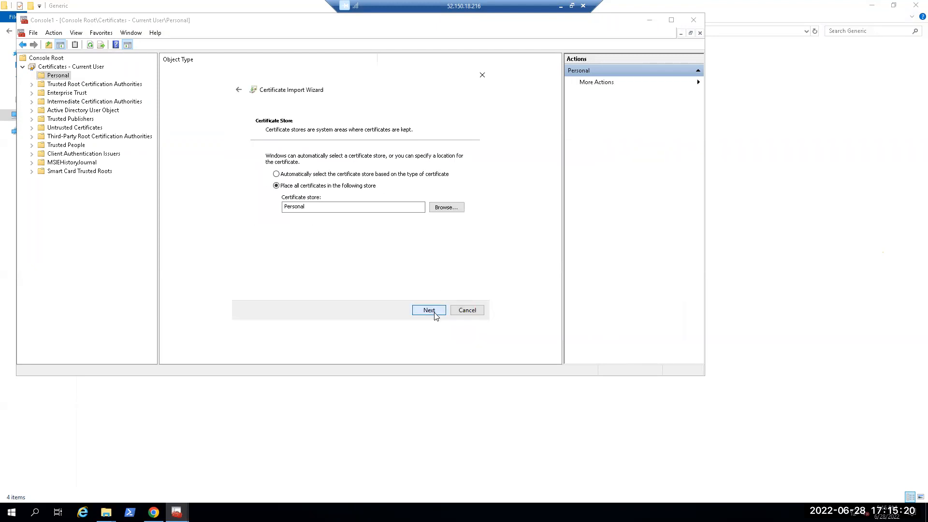
{"action": "left_click", "coordinate": [435, 312]}
{"action": "left_click", "coordinate": [435, 313]}
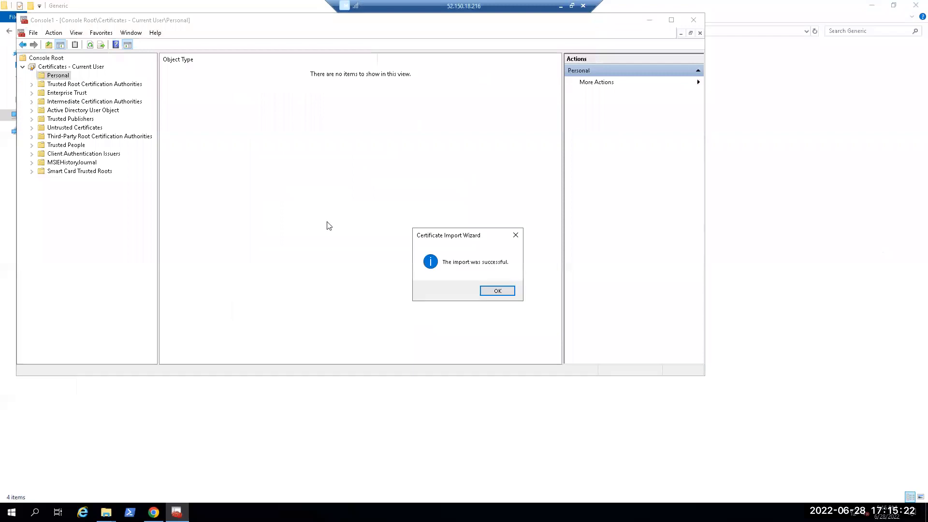
{"action": "left_click", "coordinate": [498, 291]}
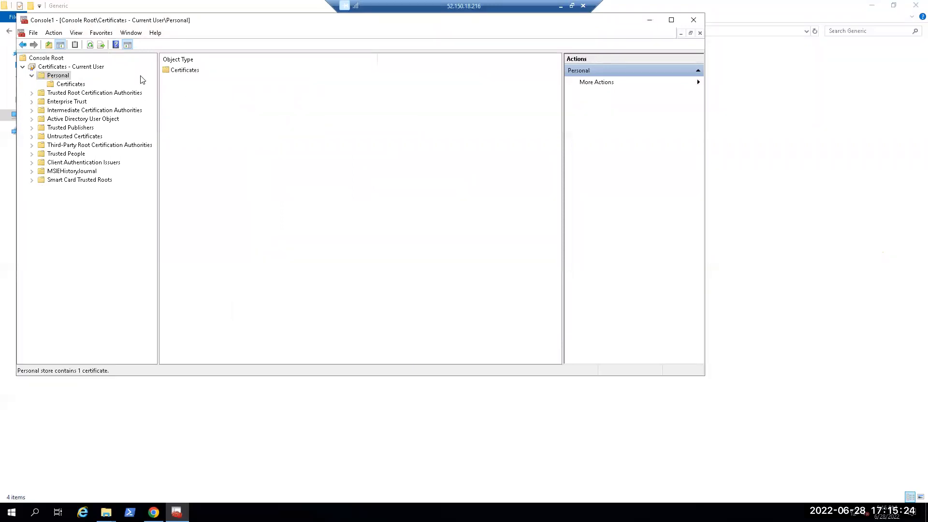
Step: Start another certificate import in the Personal certificates folder and proceed to browsing for the file
{"action": "left_click", "coordinate": [71, 84]}
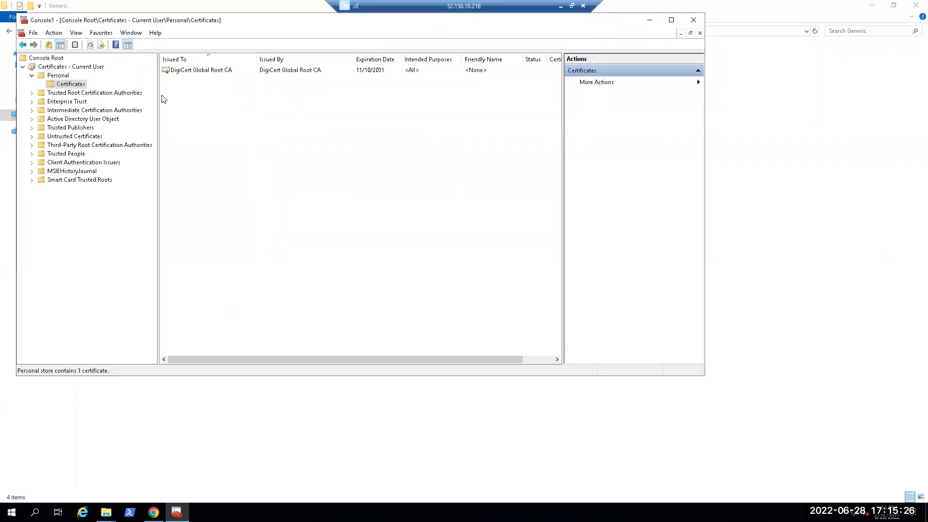
{"action": "right_click", "coordinate": [201, 109]}
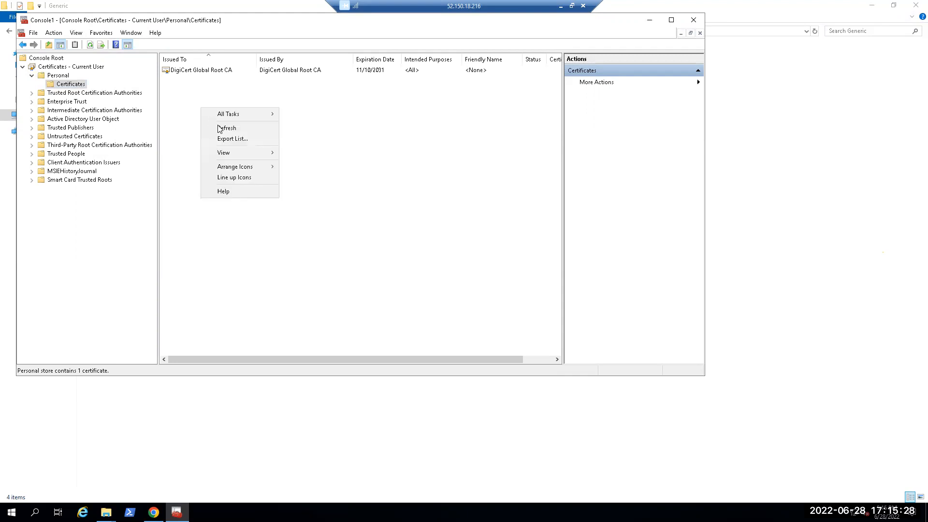
{"action": "mouse_move", "coordinate": [232, 118]}
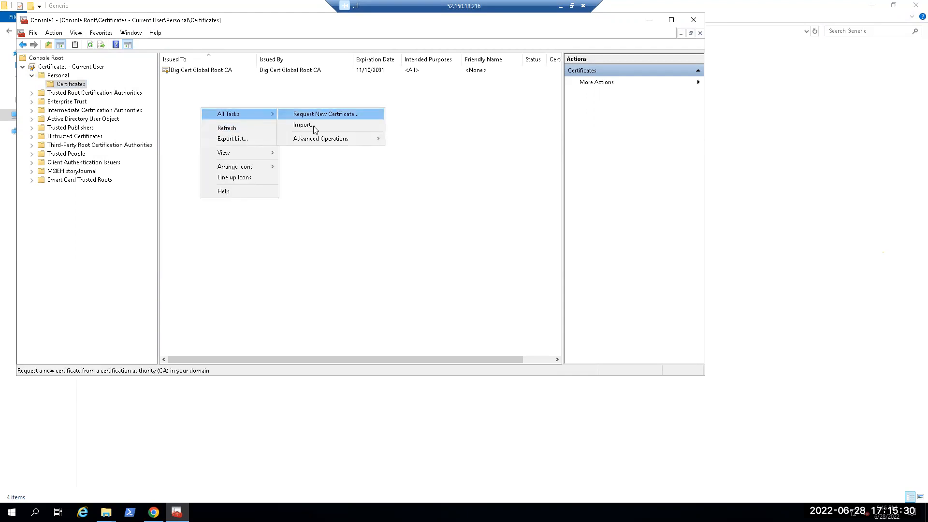
{"action": "left_click", "coordinate": [314, 125]}
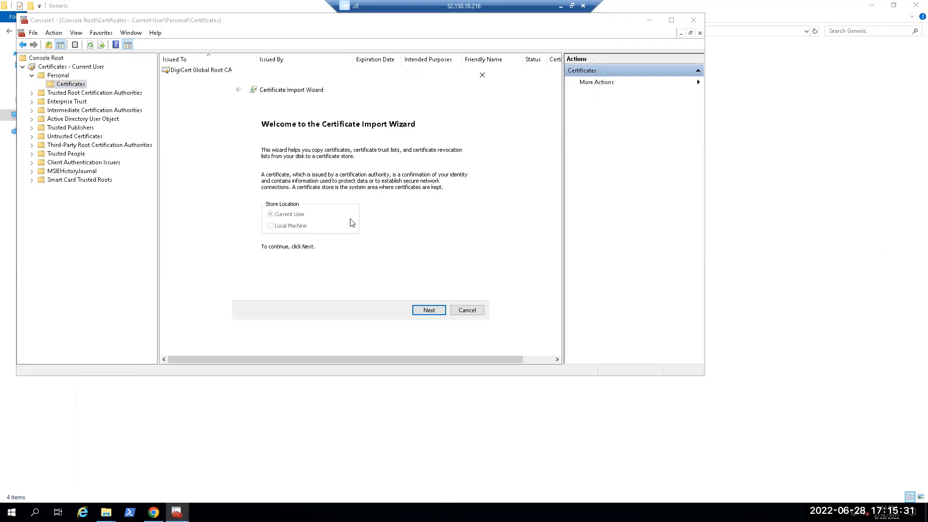
{"action": "left_click", "coordinate": [426, 310]}
{"action": "left_click", "coordinate": [446, 166]}
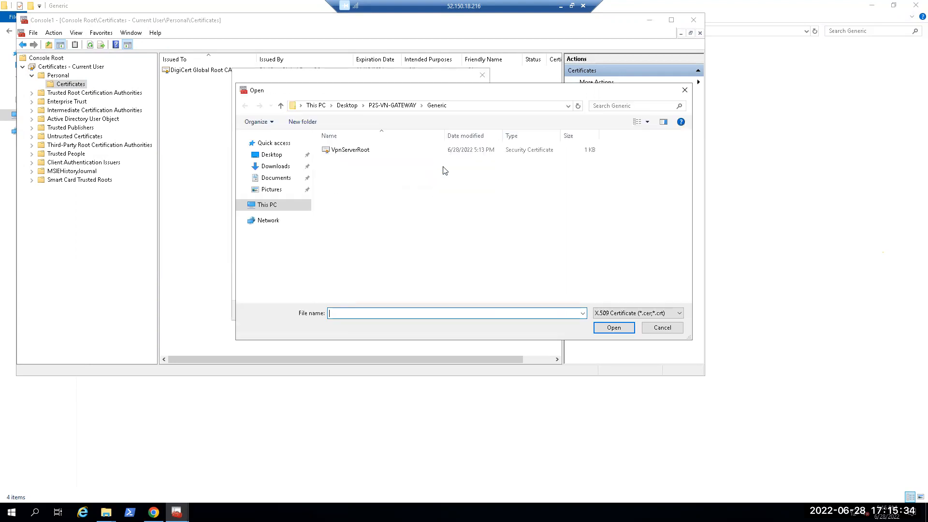
Step: Show all file types in the Generic folder and choose the client certificate as the file to import
{"action": "left_click", "coordinate": [608, 315]}
{"action": "left_click", "coordinate": [607, 367]}
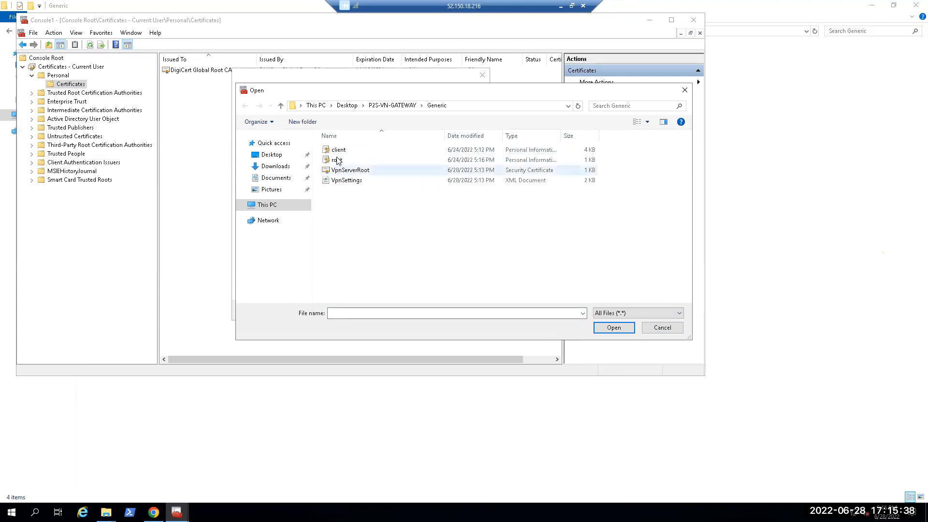
{"action": "left_click", "coordinate": [339, 160]}
{"action": "left_click", "coordinate": [338, 150]}
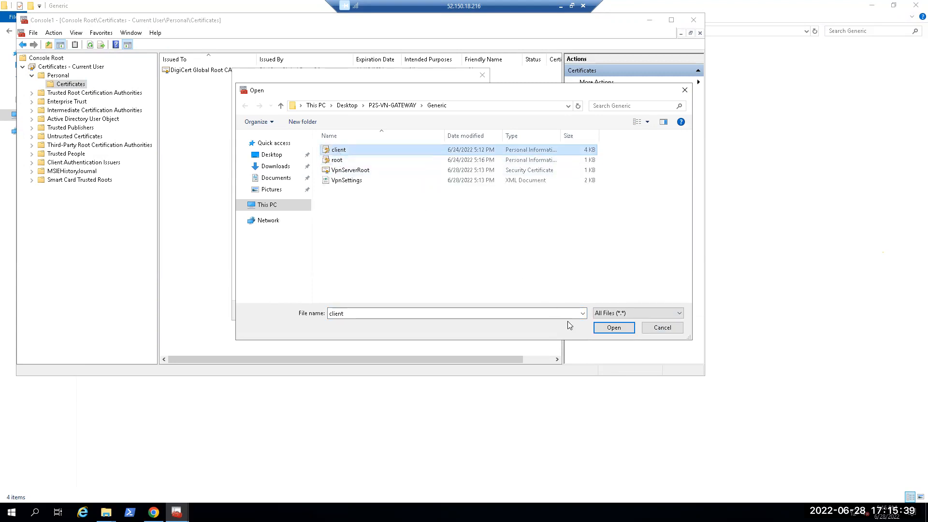
{"action": "left_click", "coordinate": [598, 327]}
{"action": "left_click", "coordinate": [441, 312]}
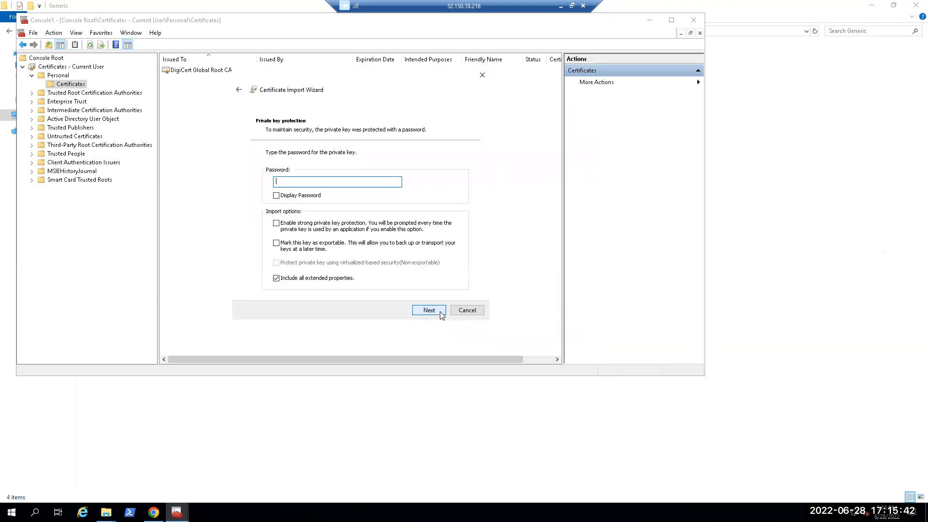
Step: Enter the client certificate's private key password and complete the import into the Personal store
{"action": "type", "text": "123"}
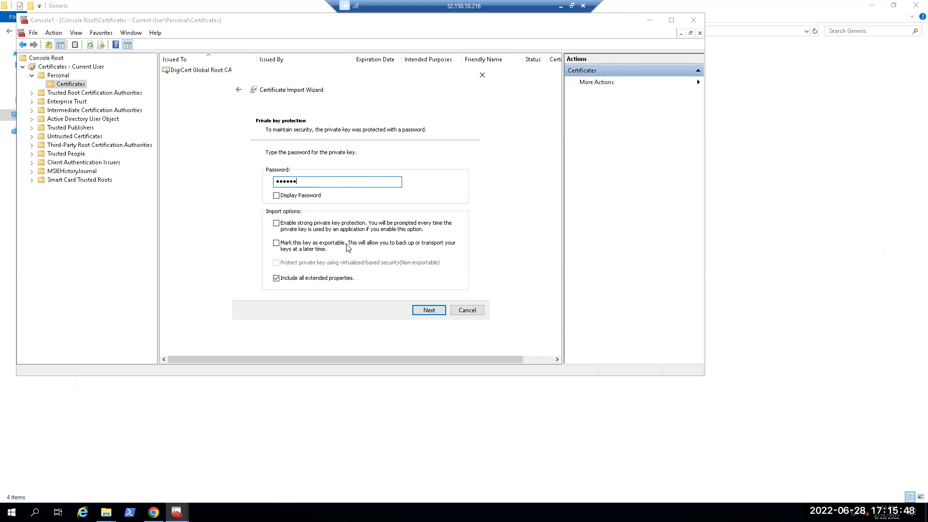
{"action": "left_click", "coordinate": [428, 312]}
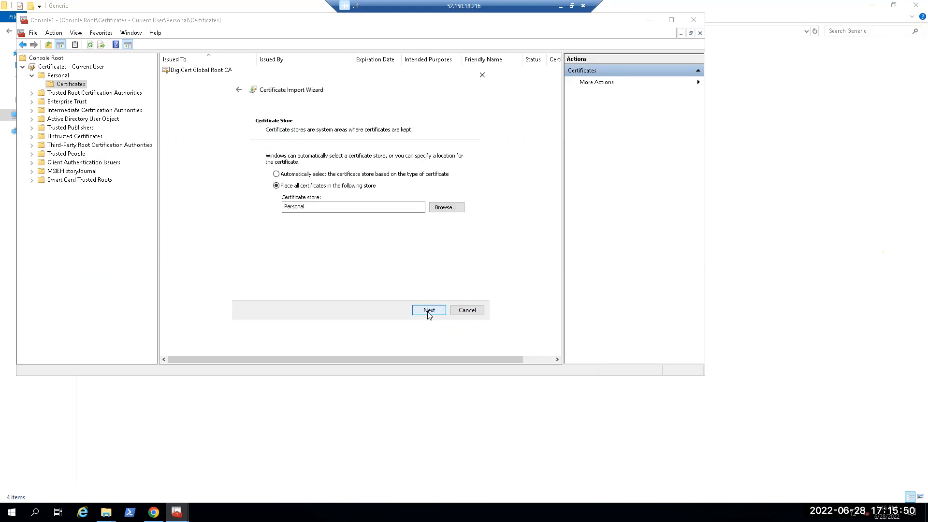
{"action": "left_click", "coordinate": [428, 312]}
{"action": "left_click", "coordinate": [429, 310]}
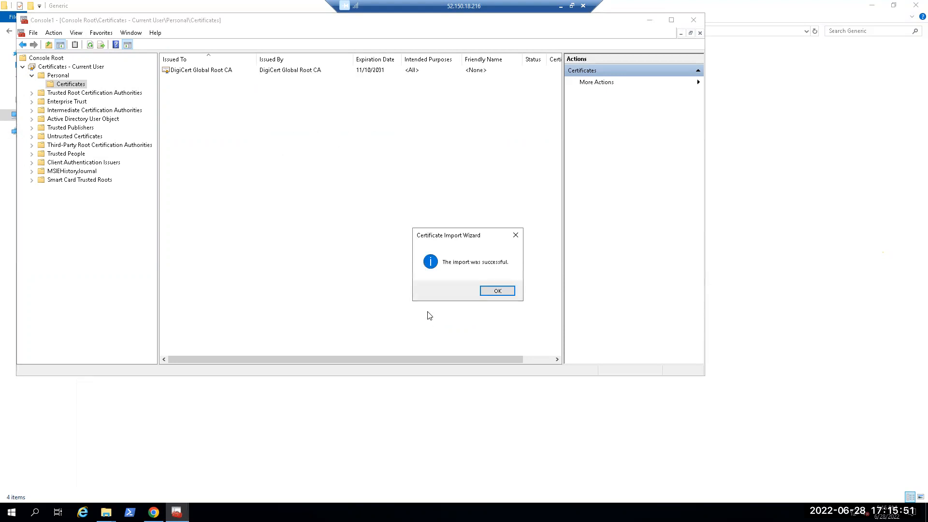
{"action": "left_click", "coordinate": [496, 290]}
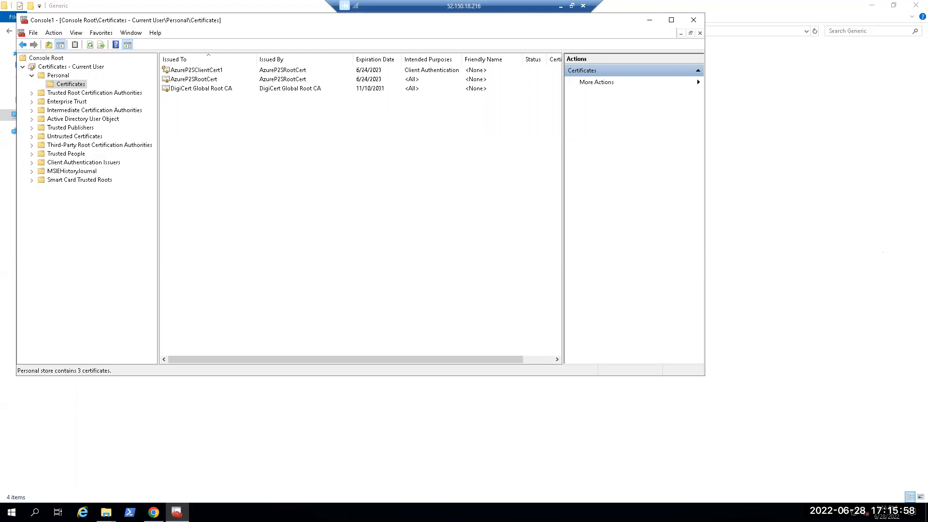
Step: Run VpnClientSetupAmd64 from P2S-VN-GATEWAY\WindowsAmd64 despite the SmartScreen block and install the VPN client for P2S-vnet
{"action": "left_click", "coordinate": [106, 512]}
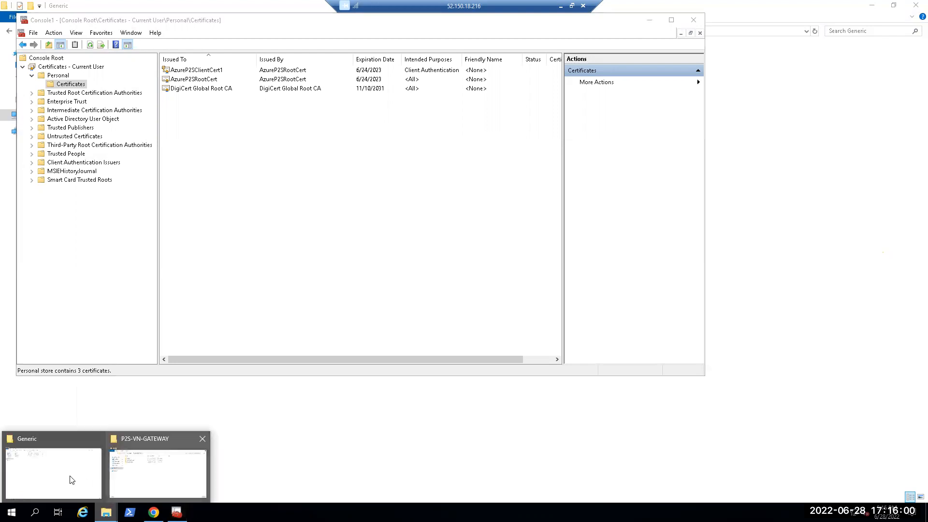
{"action": "left_click", "coordinate": [54, 472]}
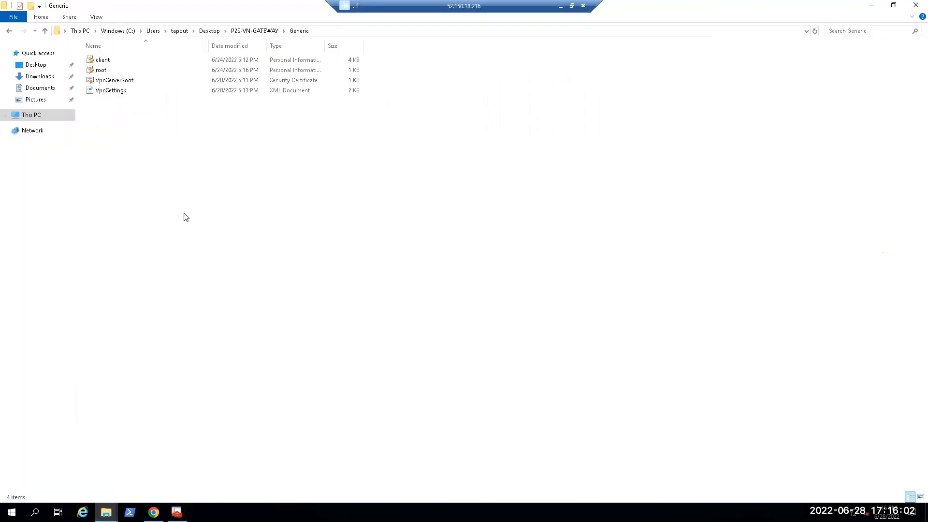
{"action": "key", "text": "BackSpace"}
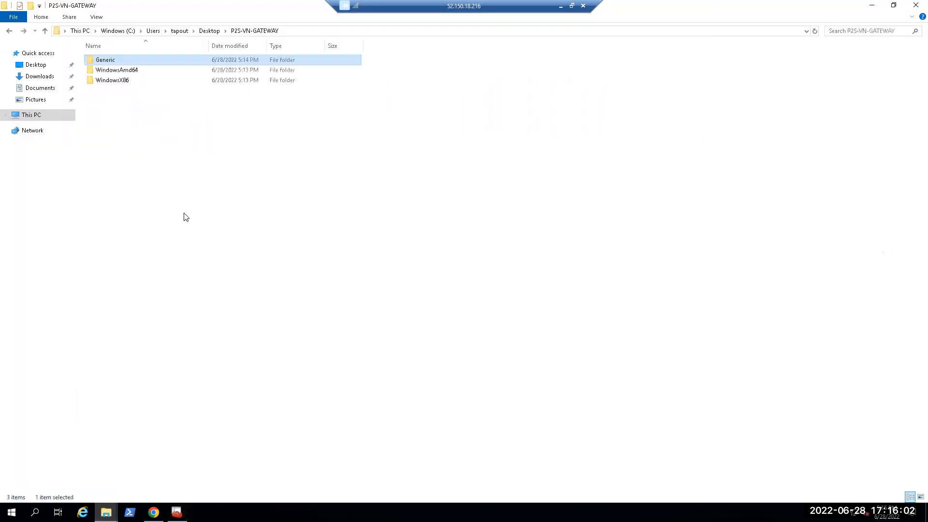
{"action": "double_click", "coordinate": [126, 70]}
{"action": "double_click", "coordinate": [129, 63]}
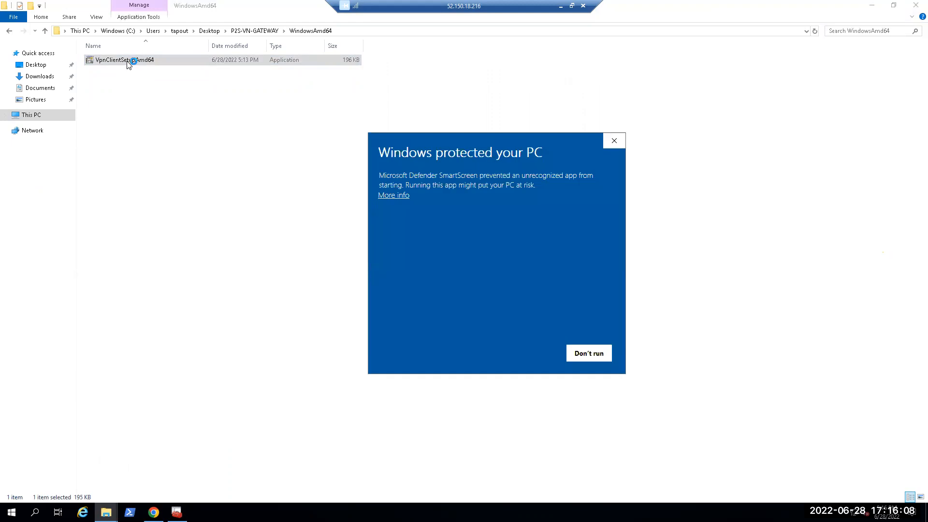
{"action": "left_click", "coordinate": [386, 198]}
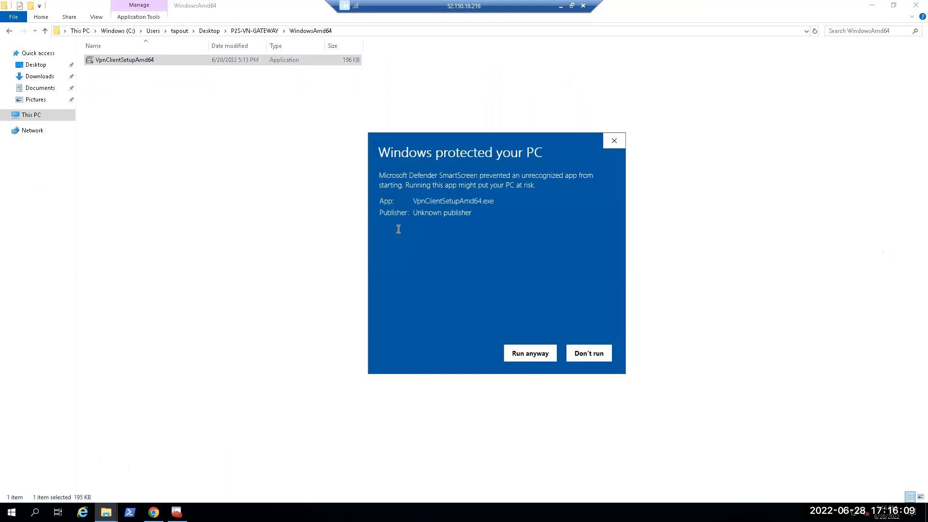
{"action": "left_click", "coordinate": [535, 357]}
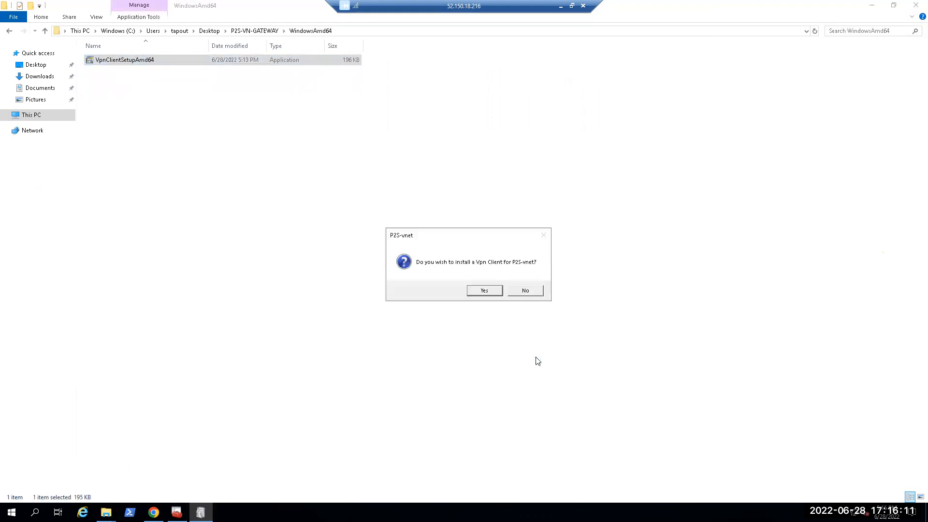
{"action": "left_click", "coordinate": [493, 291]}
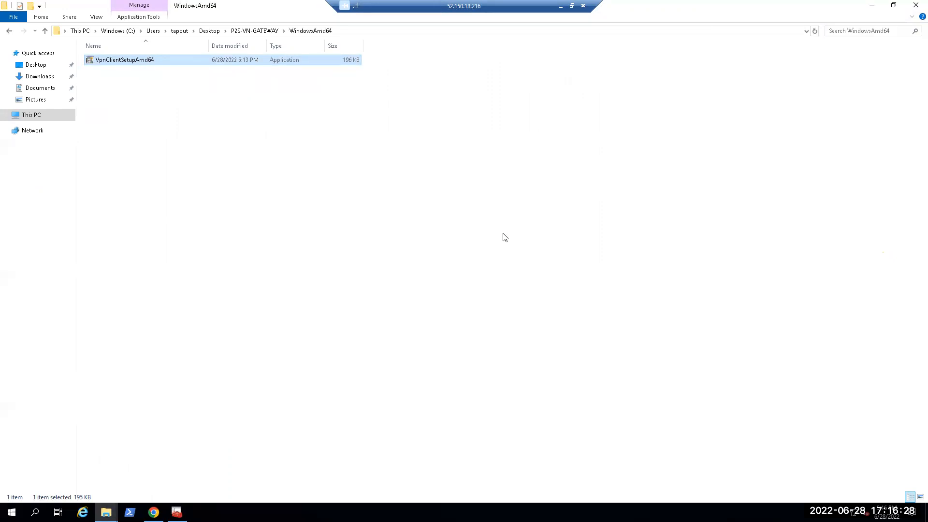
Step: Open the Windows VPN settings and connect the P2S-vnet VPN, allowing the elevated routing table update
{"action": "key", "text": "super"}
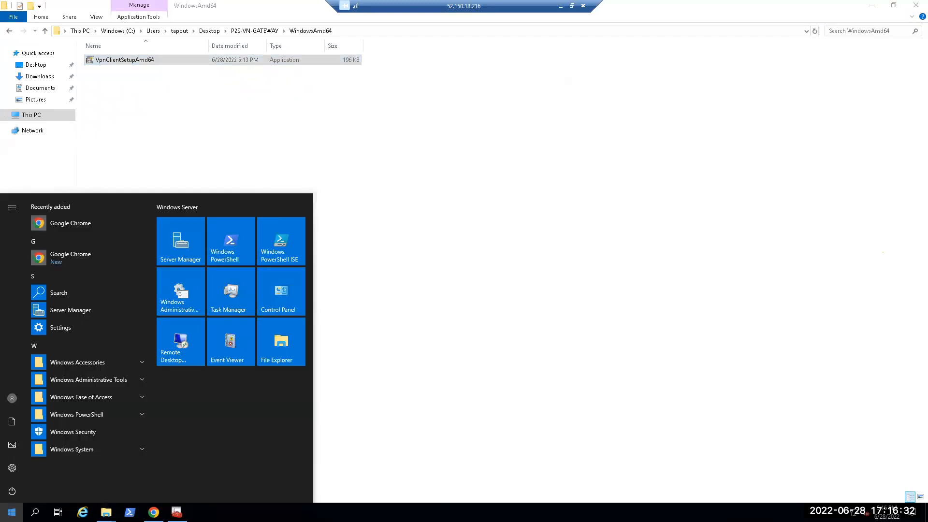
{"action": "type", "text": "vpn"}
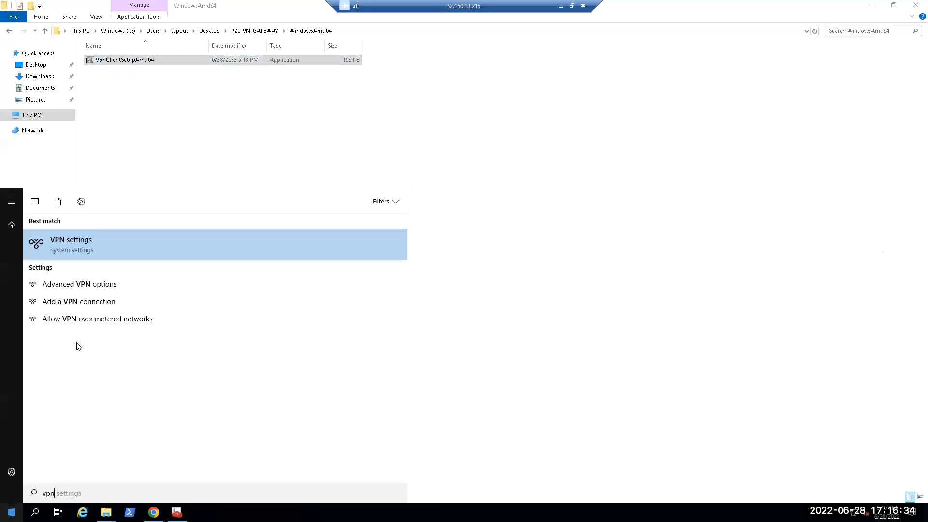
{"action": "left_click", "coordinate": [74, 244]}
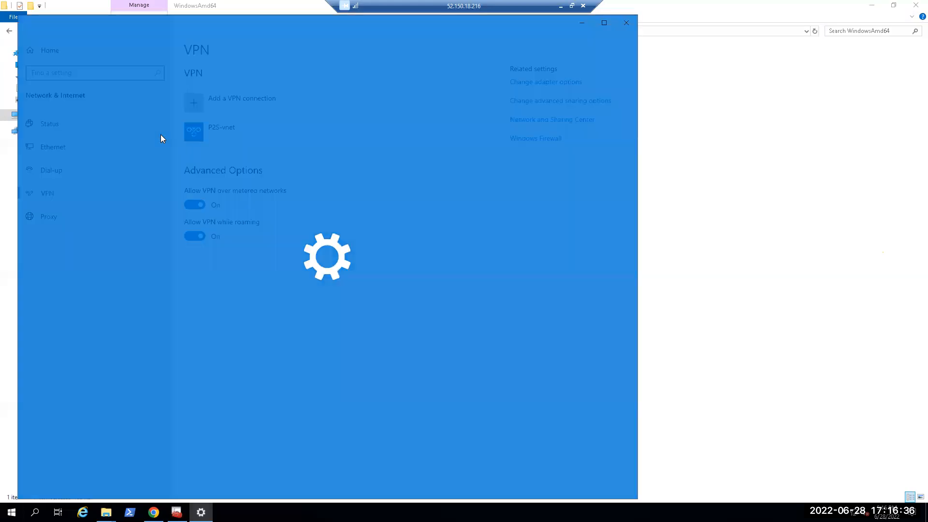
{"action": "left_click", "coordinate": [234, 138]}
{"action": "left_click", "coordinate": [262, 165]}
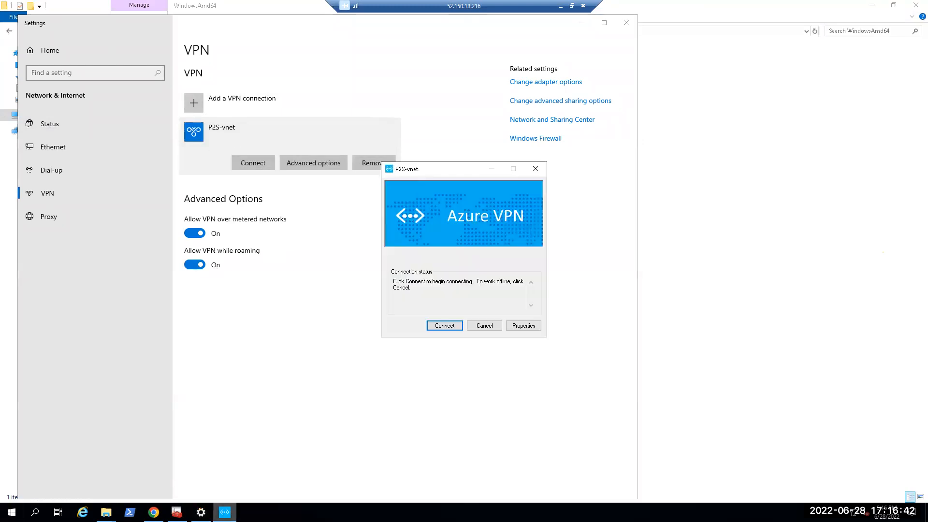
{"action": "left_click", "coordinate": [442, 326]}
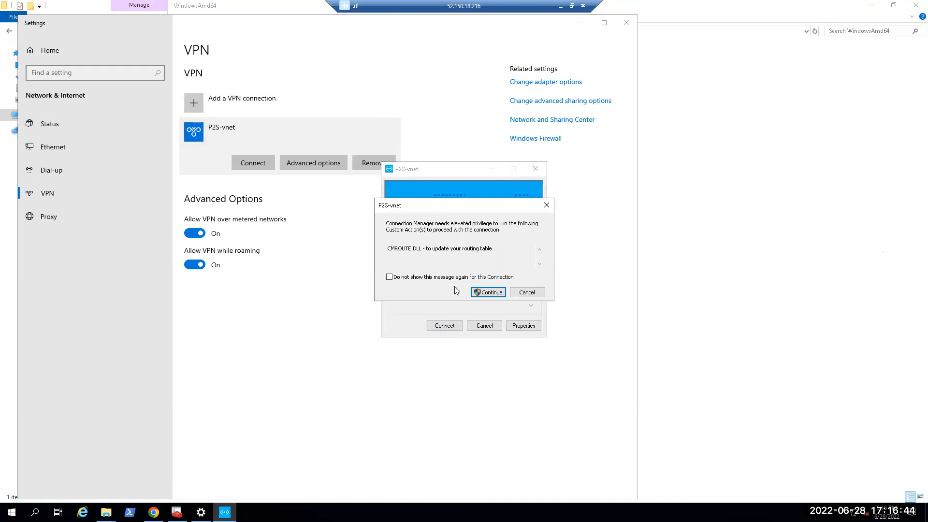
{"action": "left_click", "coordinate": [487, 292]}
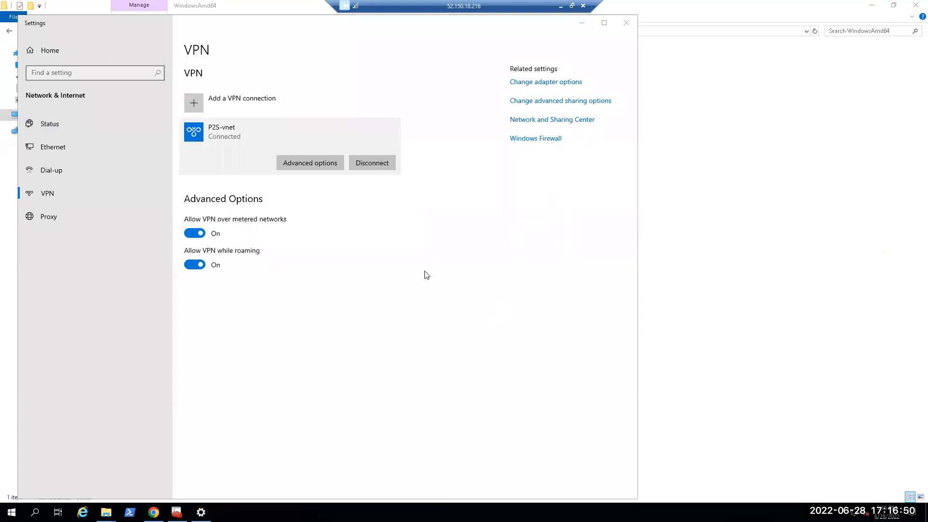
Step: Launch Remote Desktop Connection from PowerShell on the remote machine with the mstsc command
{"action": "left_click", "coordinate": [129, 512]}
{"action": "type", "text": "mstsc"}
{"action": "key", "text": "Return"}
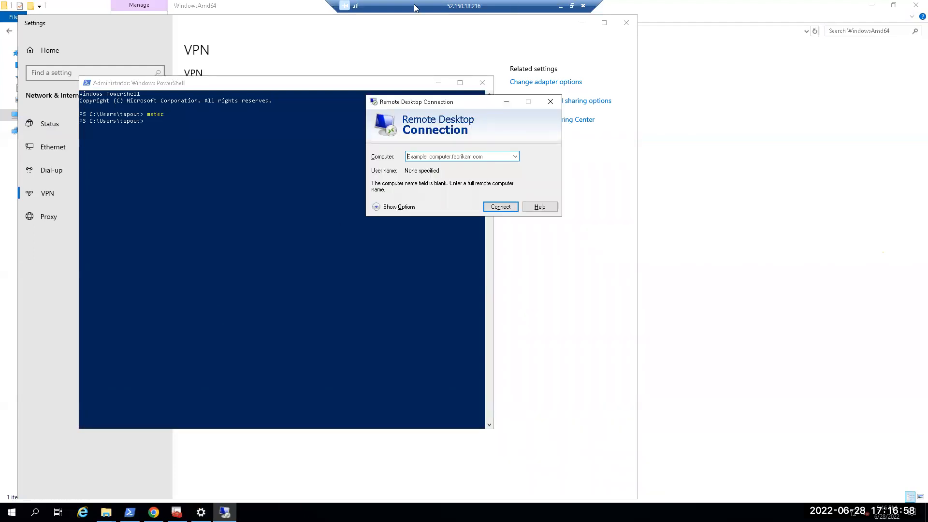
Step: Switch to the Azure portal on the local machine and return to its home page, discarding the unsaved gateway edits
{"action": "left_click", "coordinate": [561, 6]}
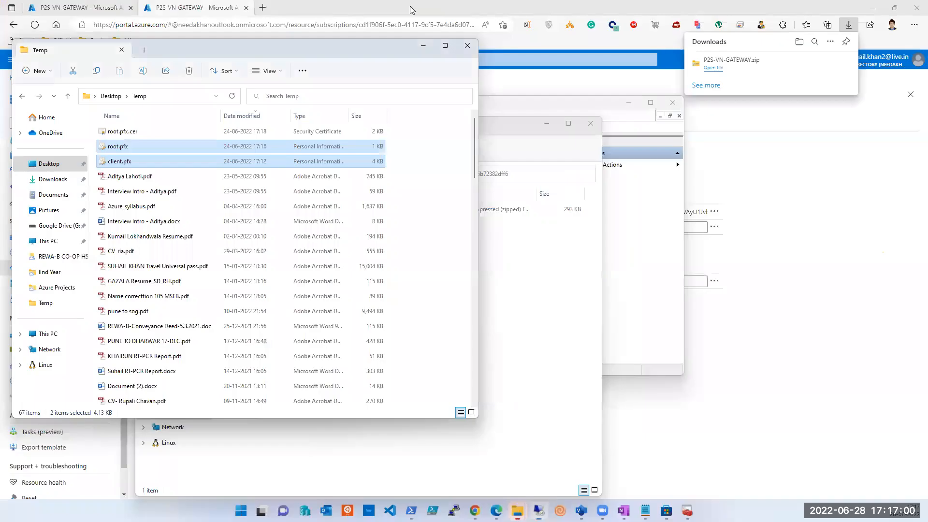
{"action": "left_click", "coordinate": [771, 332]}
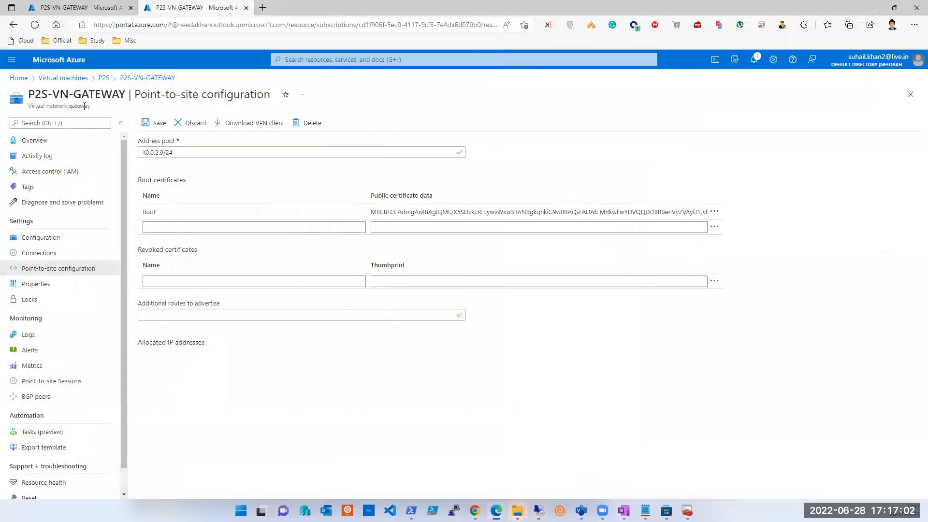
{"action": "left_click", "coordinate": [87, 9]}
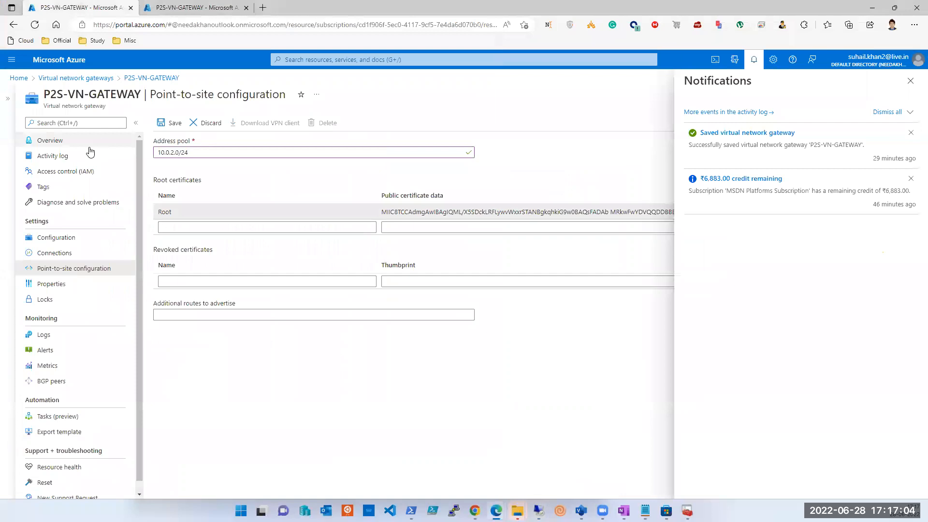
{"action": "left_click", "coordinate": [18, 79]}
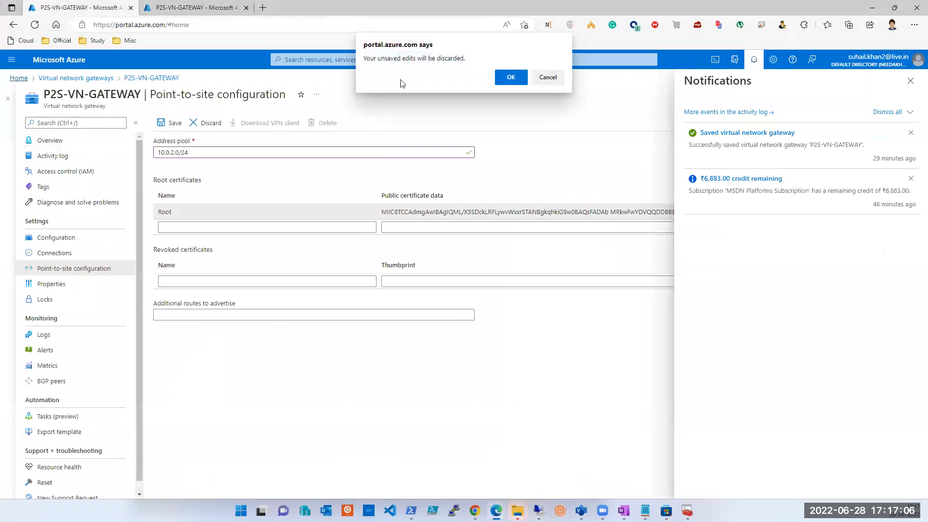
{"action": "left_click", "coordinate": [510, 77]}
Step: Open the Tsoft-p2svm001 virtual machine's overview and copy its private IP address
{"action": "left_click", "coordinate": [341, 127]}
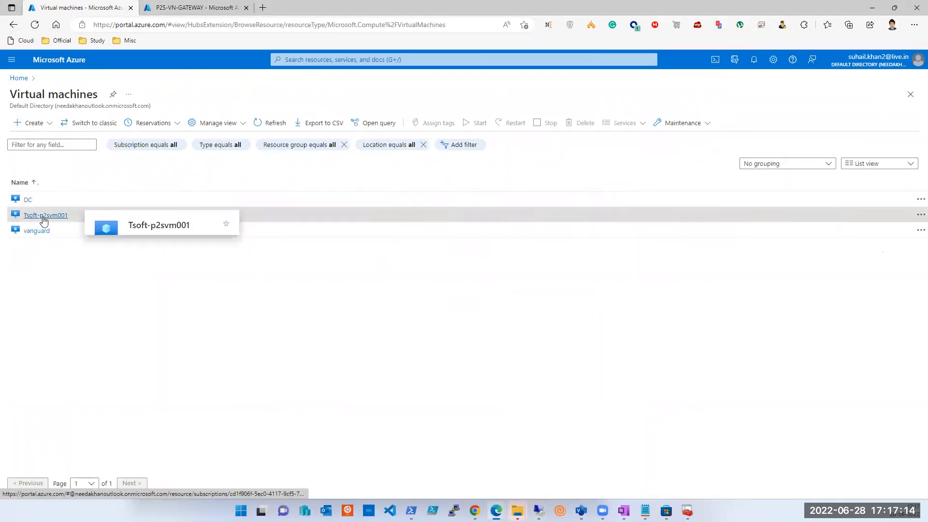
{"action": "left_click", "coordinate": [43, 218]}
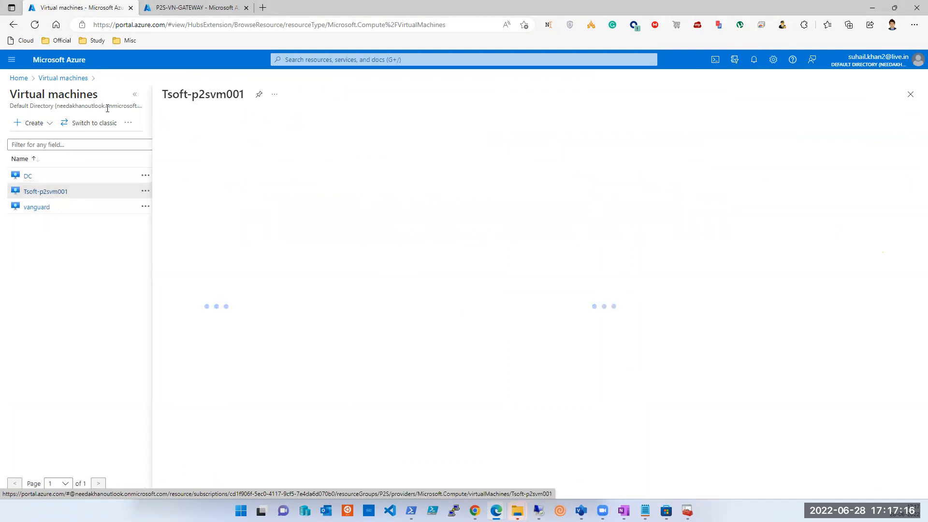
{"action": "left_click", "coordinate": [135, 96]}
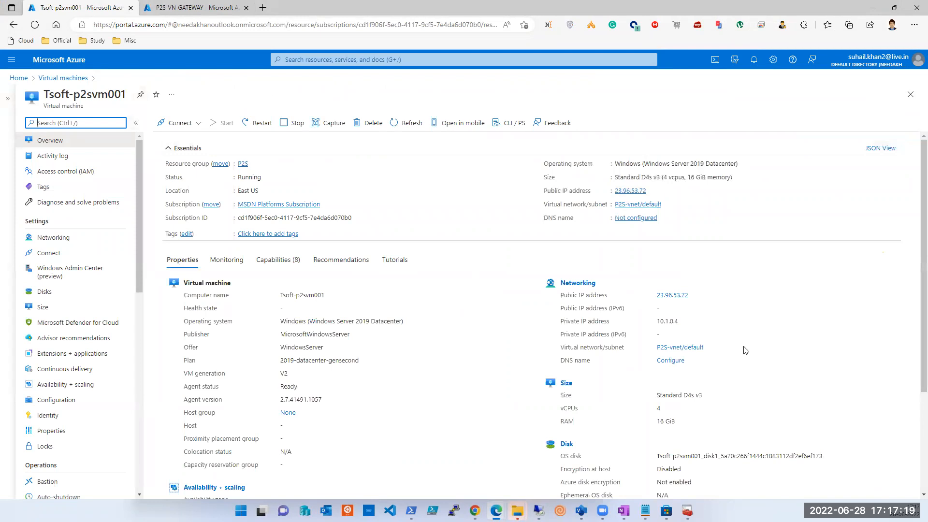
{"action": "double_click", "coordinate": [669, 322]}
{"action": "key", "text": "ctrl+c"}
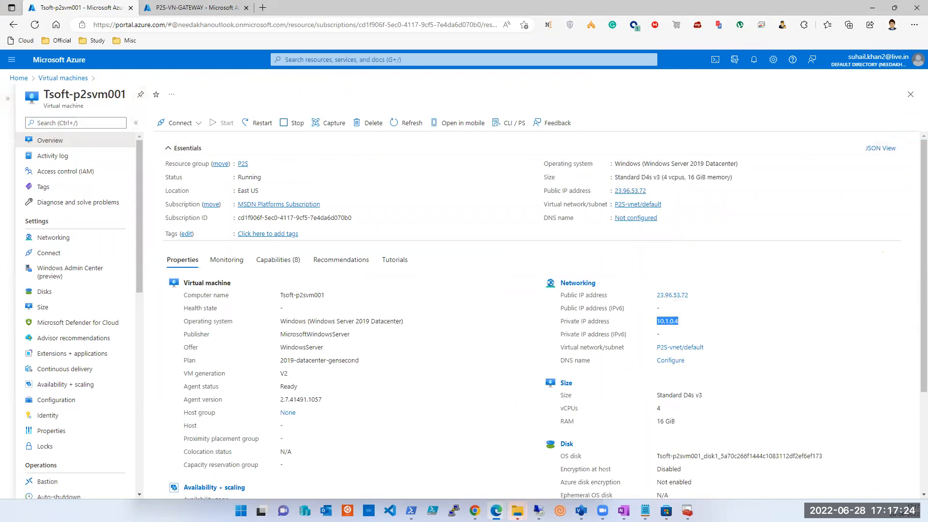
Step: Switch back to the remote machine and start a Remote Desktop connection to 10.1.0.4
{"action": "key", "text": "alt+Tab"}
{"action": "left_click", "coordinate": [432, 158]}
{"action": "key", "text": "ctrl+v"}
{"action": "left_click", "coordinate": [501, 207]}
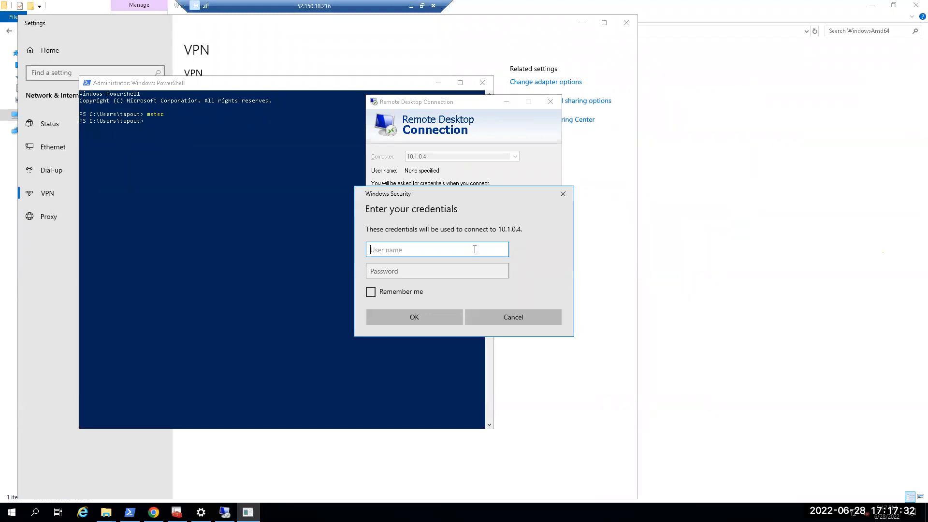
Step: Sign in as tapout with the account password, remember the credentials, and connect despite the untrusted certificate
{"action": "type", "text": "tapout"}
{"action": "key", "text": "Tab"}
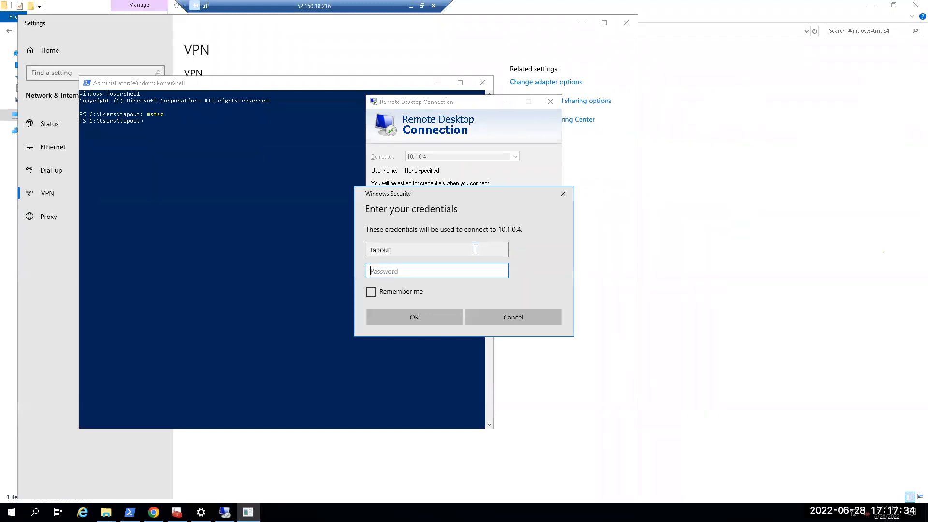
{"action": "type", "text": "*************"}
{"action": "key", "text": "Tab"}
{"action": "key", "text": "space"}
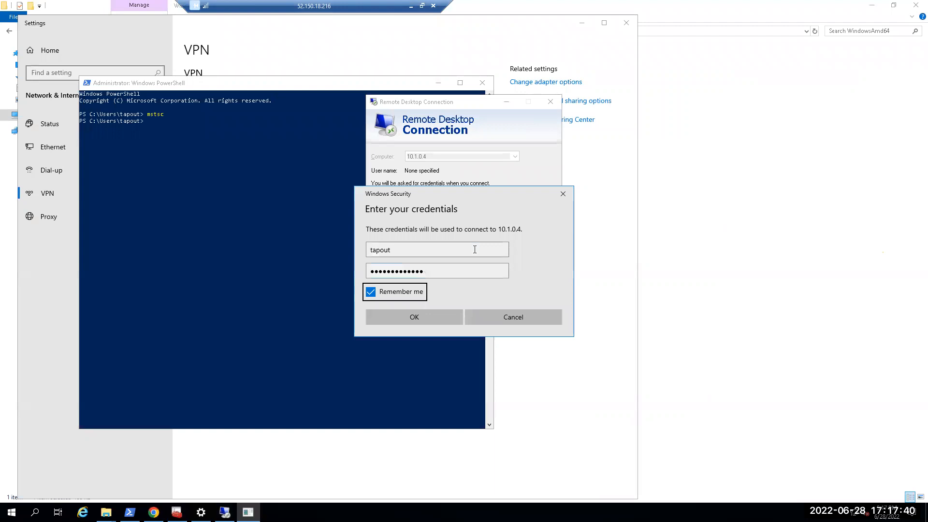
{"action": "key", "text": "Return"}
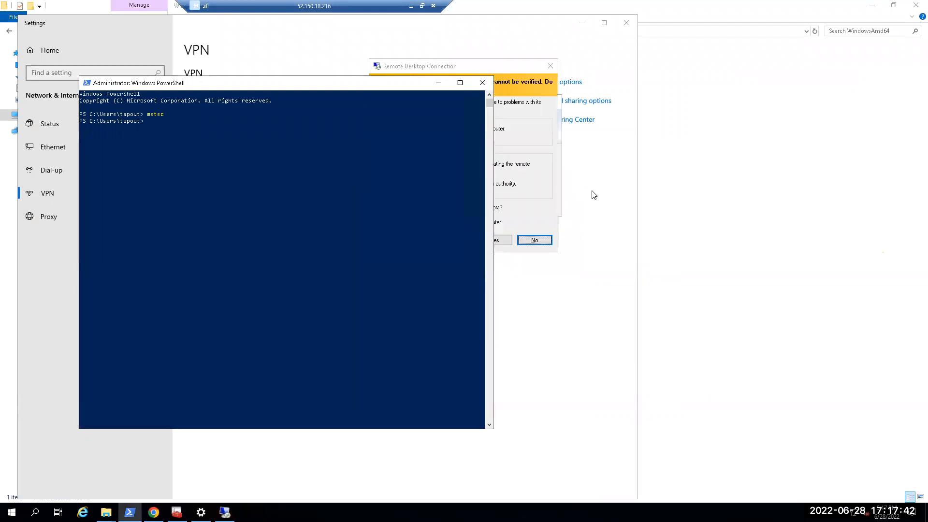
{"action": "left_click", "coordinate": [429, 69]}
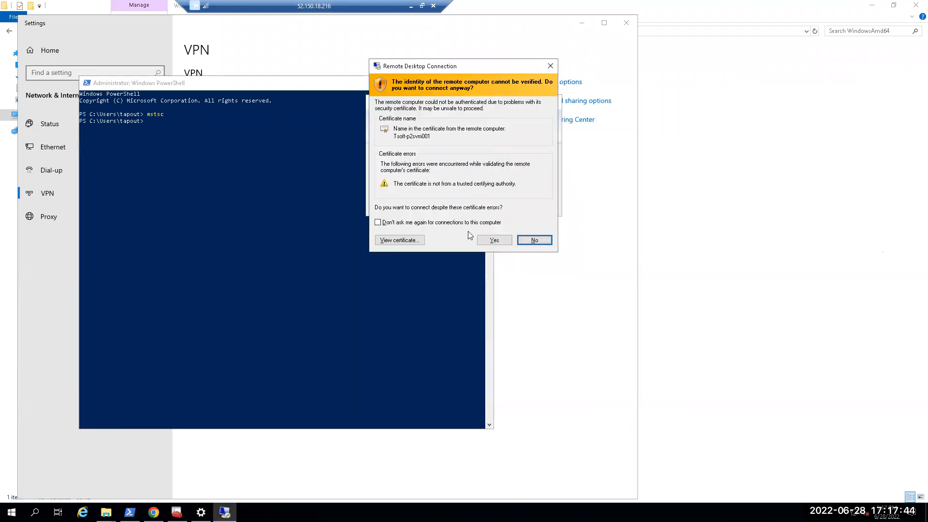
{"action": "left_click", "coordinate": [493, 244]}
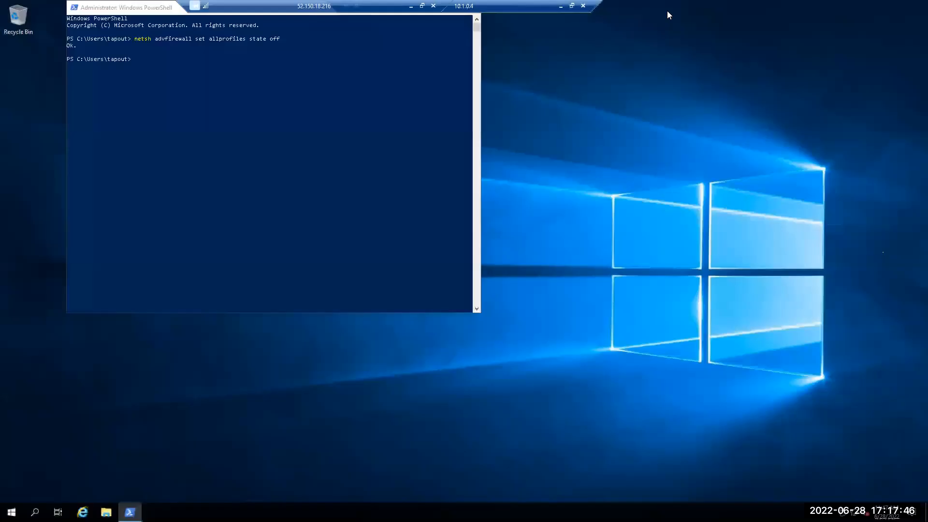
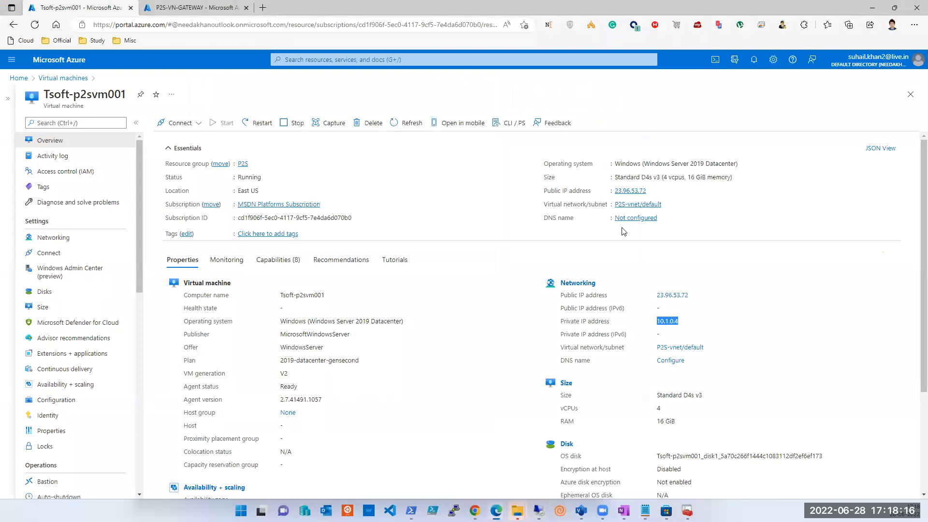
Step: Dissociate the public IP address Tsoft-p2svm001-ip from the Tsoft-p2svm001 virtual machine's network interface, and switch back to the remote machine
{"action": "left_click", "coordinate": [58, 237]}
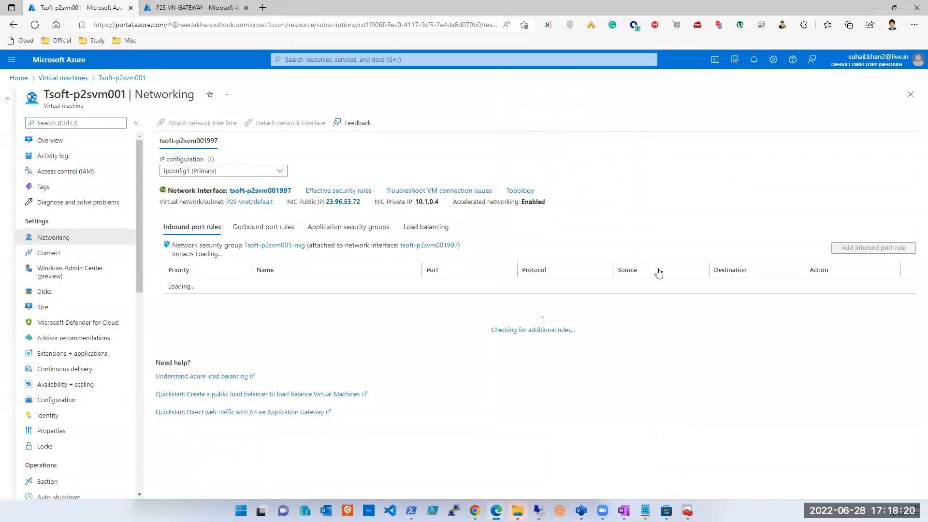
{"action": "left_click", "coordinate": [332, 203]}
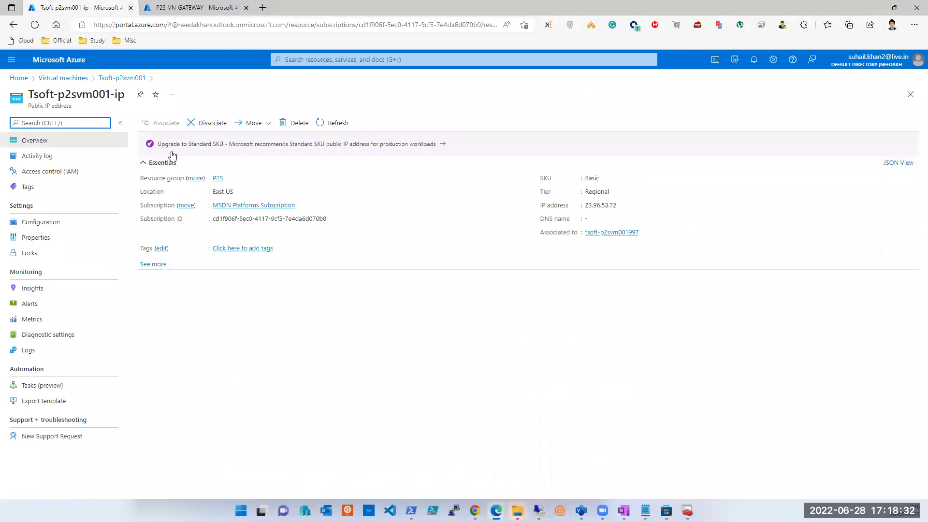
{"action": "left_click", "coordinate": [209, 123]}
{"action": "left_click", "coordinate": [170, 175]}
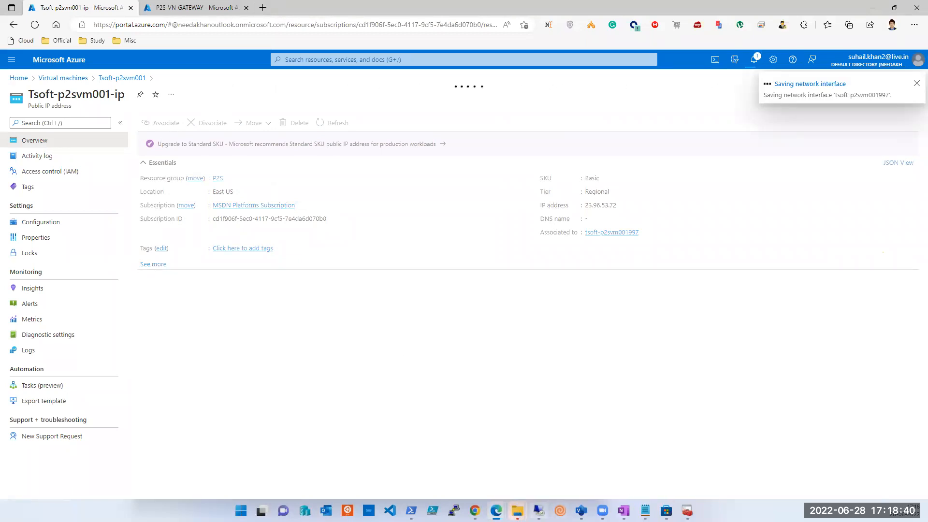
{"action": "key", "text": "alt+Tab"}
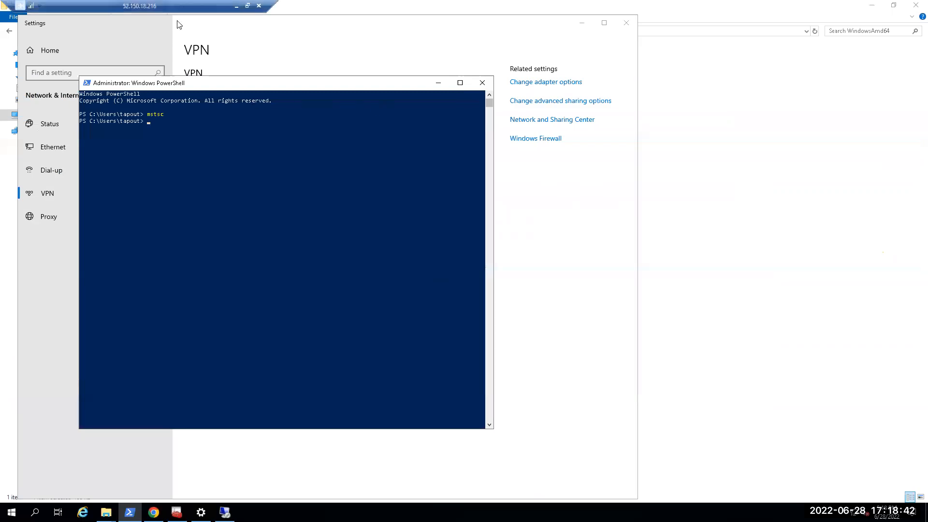